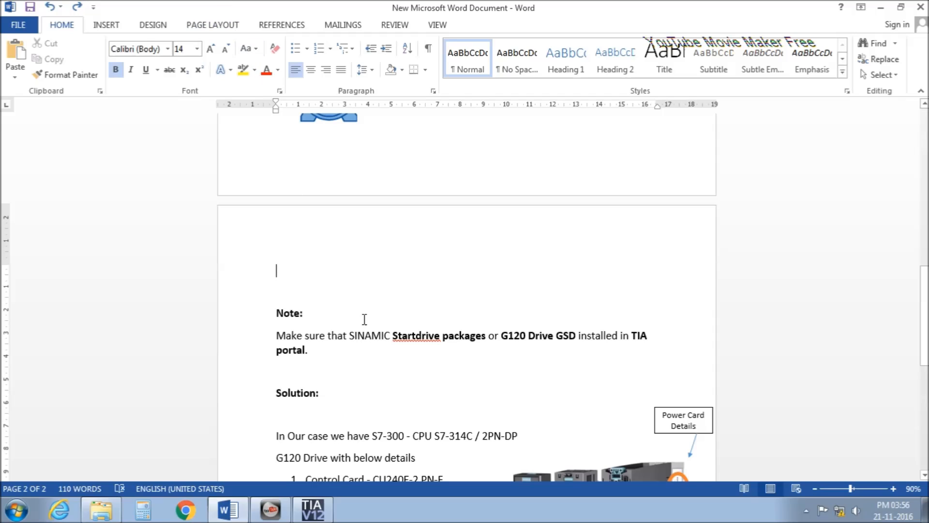
Highlight 'SINAMIC Startdrive packages' and 'G120 Drive GSD' in the Word document.
drag(355, 341, 467, 342)
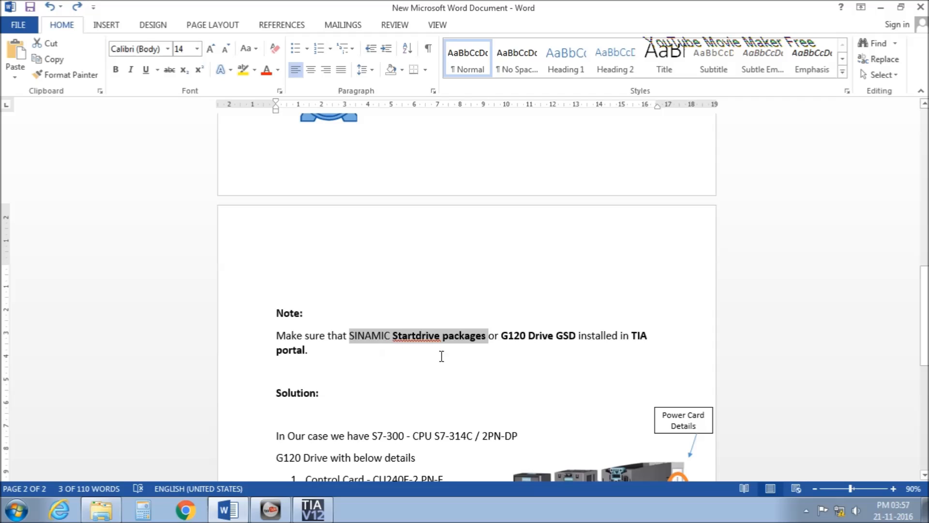
click(494, 373)
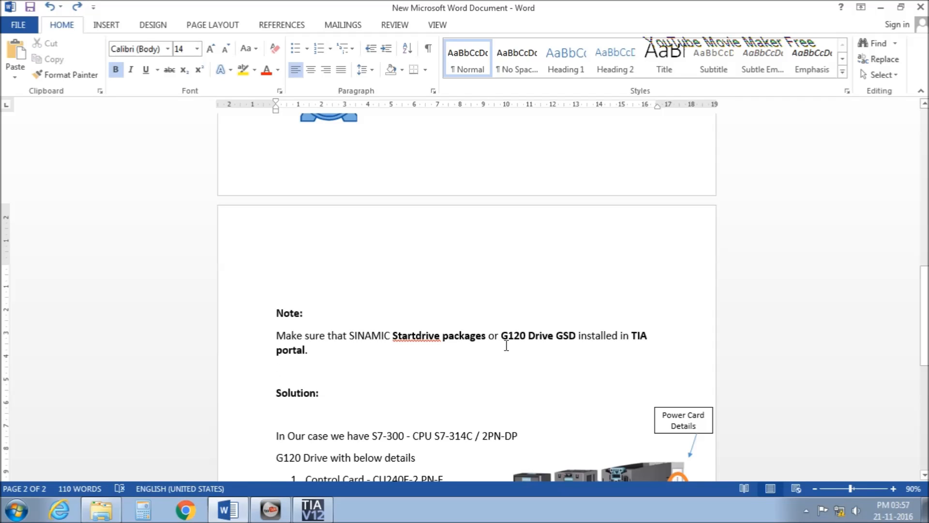
drag(507, 342, 582, 342)
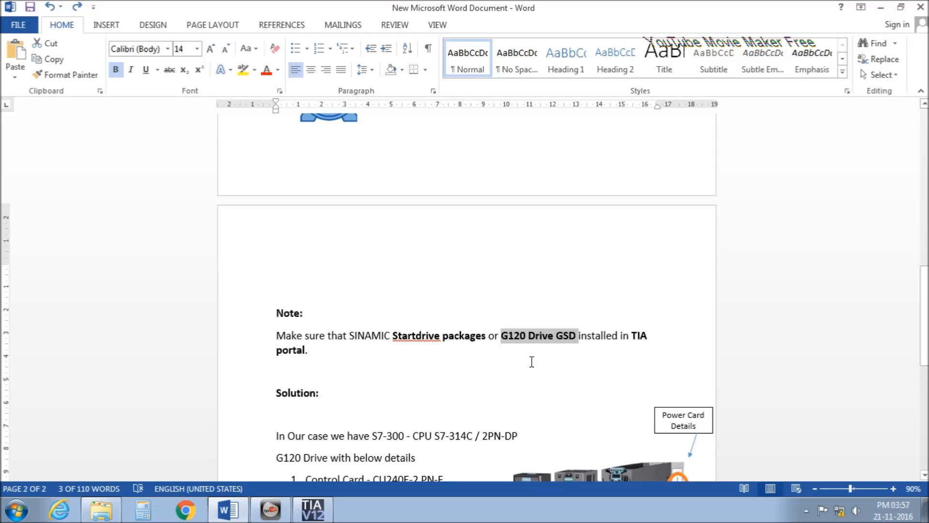
click(585, 349)
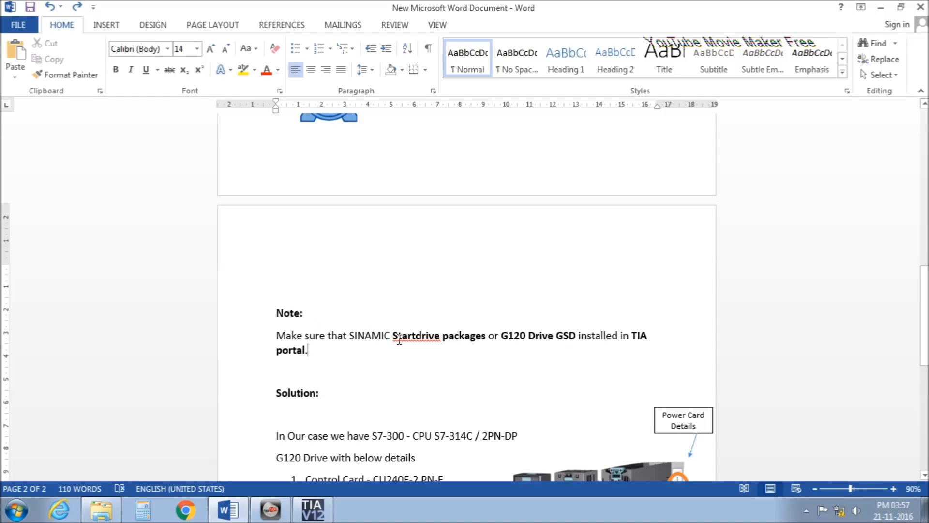
scroll(398, 341, down, 3)
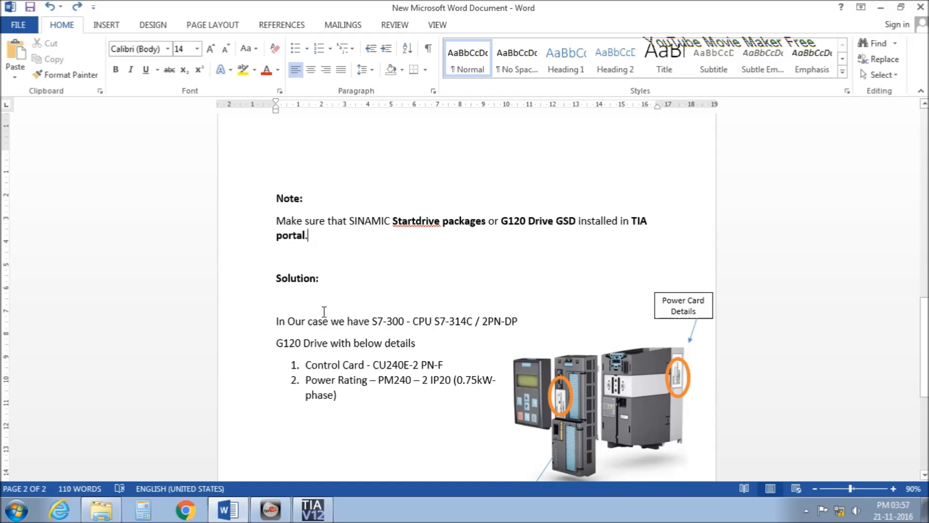
scroll(324, 311, down, 2)
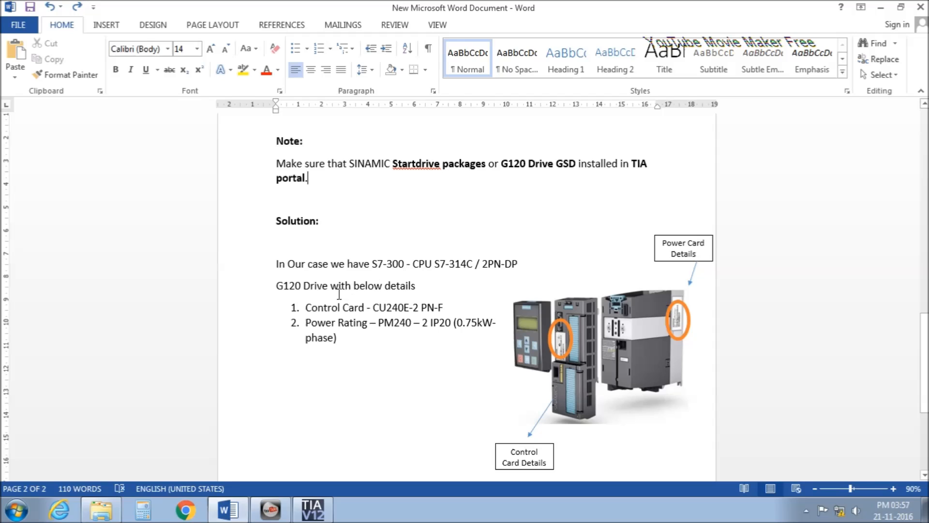
Highlight the G120 Drive details, the CU240E-2 PN-F control card and the PM240-2 power module.
drag(281, 293, 387, 311)
click(358, 349)
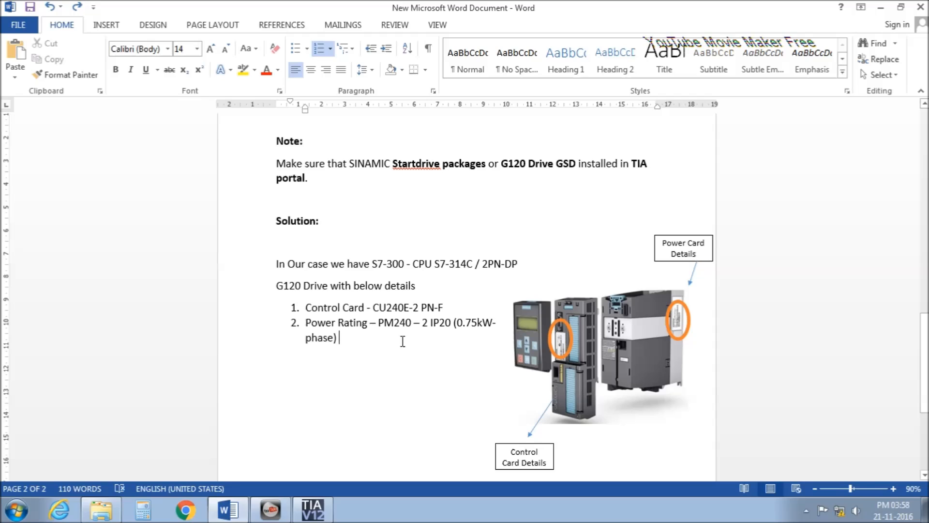
drag(392, 311, 456, 308)
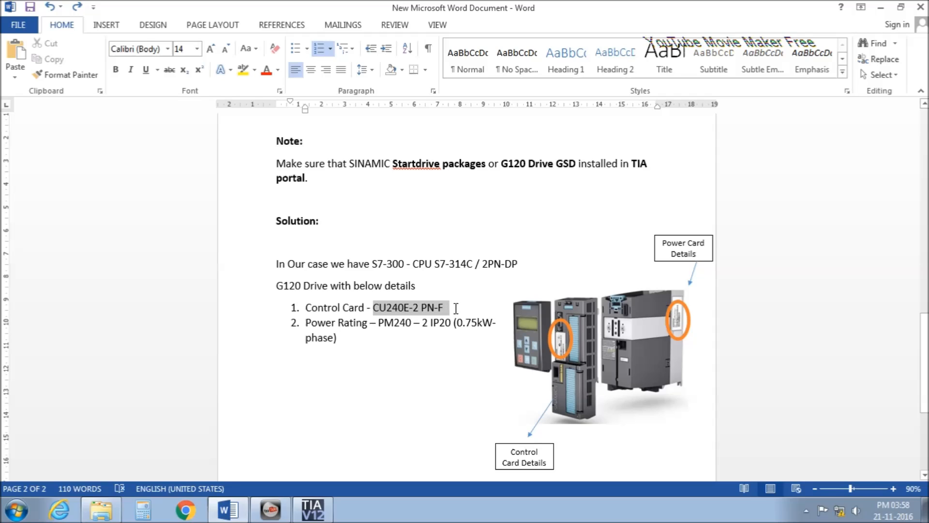
click(380, 325)
drag(391, 329, 430, 327)
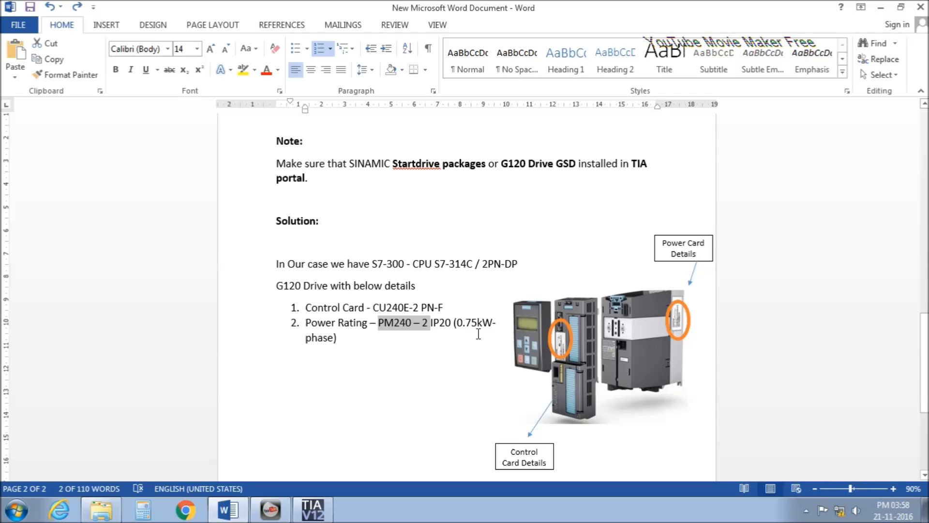
Correct the power rating to read 0.75kW-3phase, then switch to TIA Portal.
click(311, 345)
text(.)
key(BackSpace)
text(3)
scroll(411, 365, down, 4)
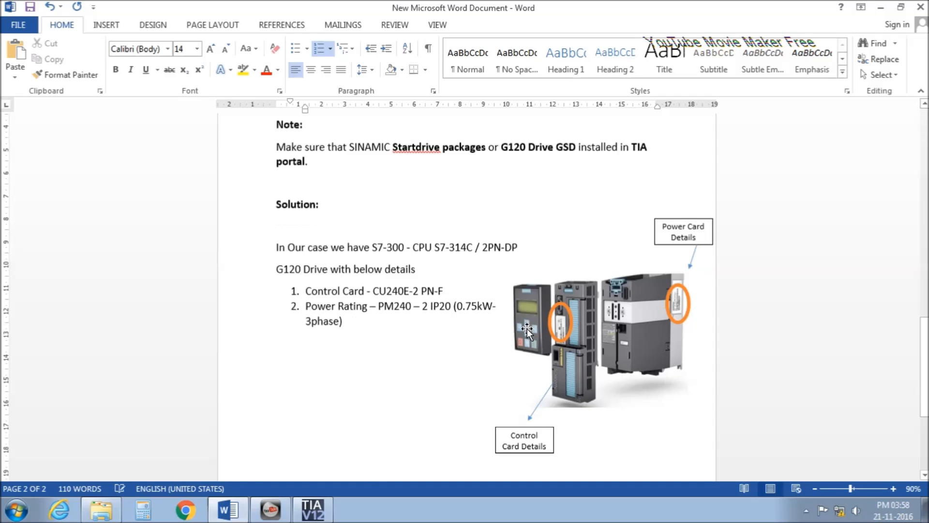
scroll(415, 342, up, 1)
scroll(415, 342, up, 1)
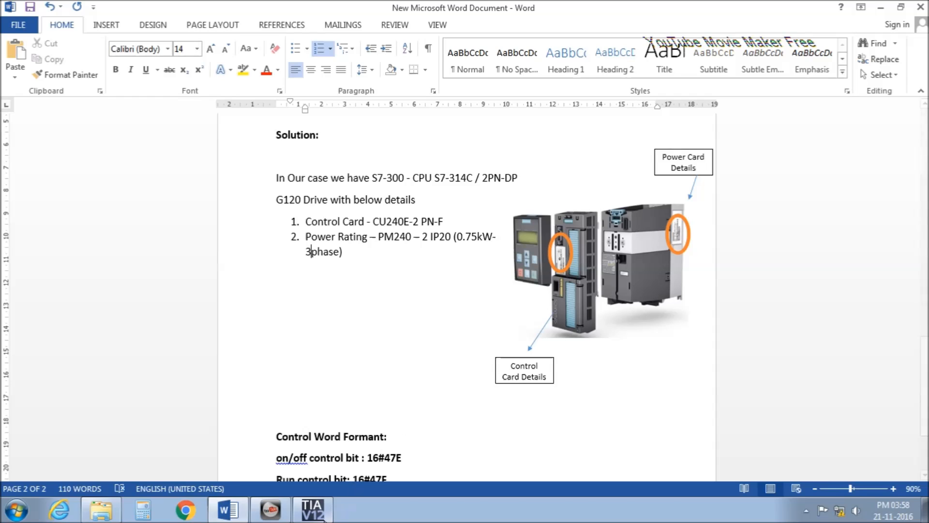
click(314, 511)
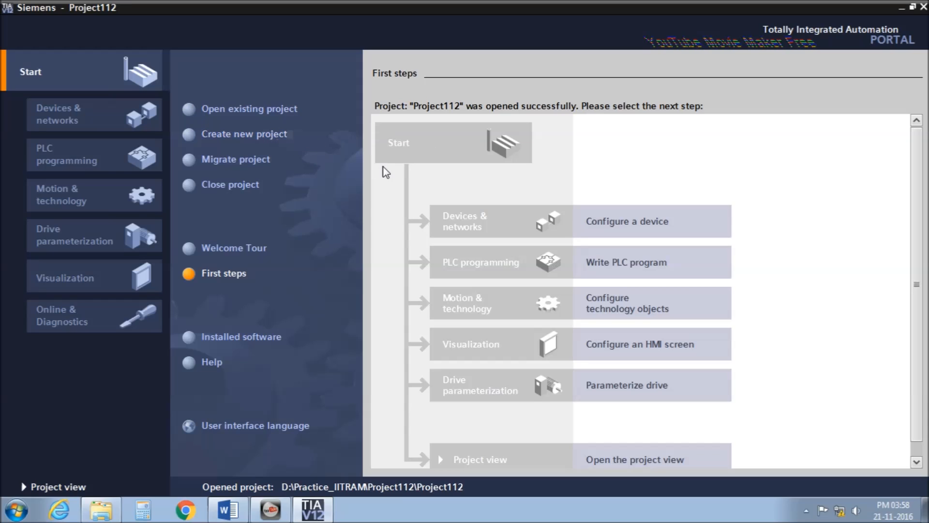
In Project view, delete the existing PLC_1 and Drive_1 devices from Project112.
click(60, 487)
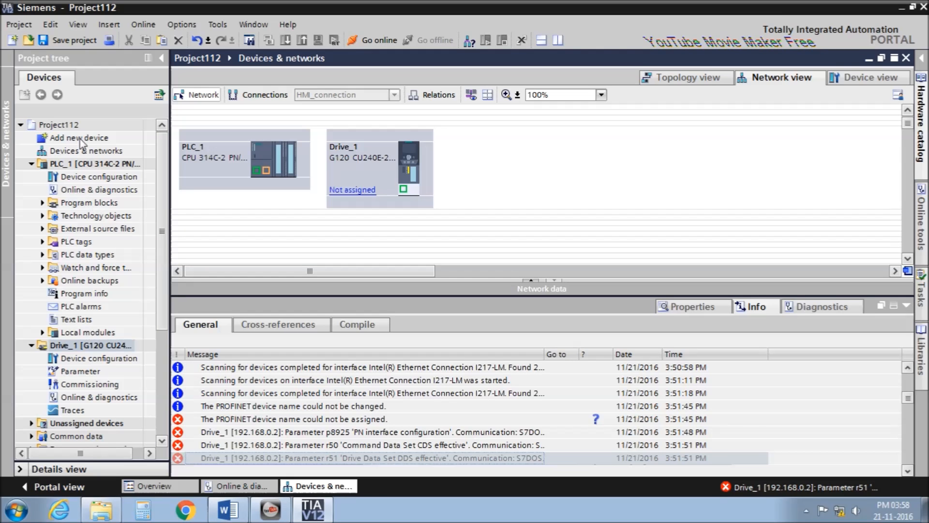
click(241, 168)
key(Delete)
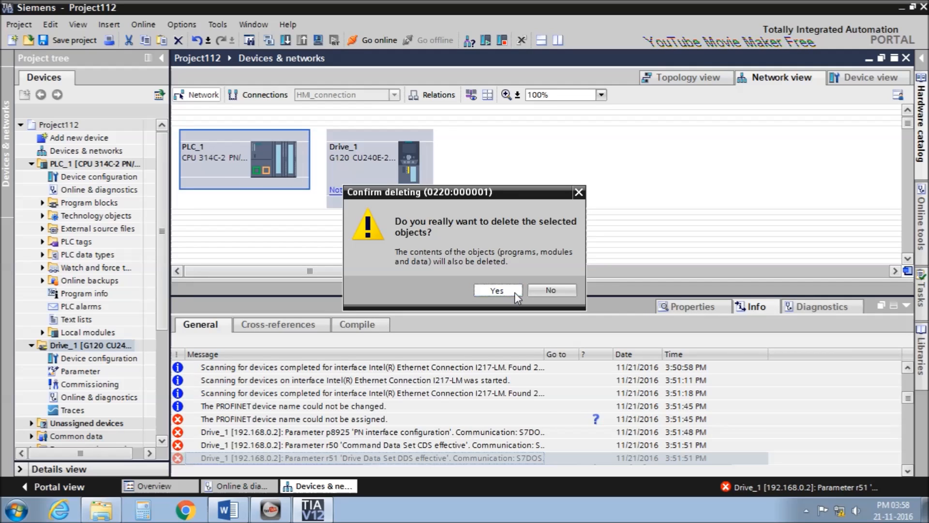
click(494, 289)
click(359, 169)
key(Delete)
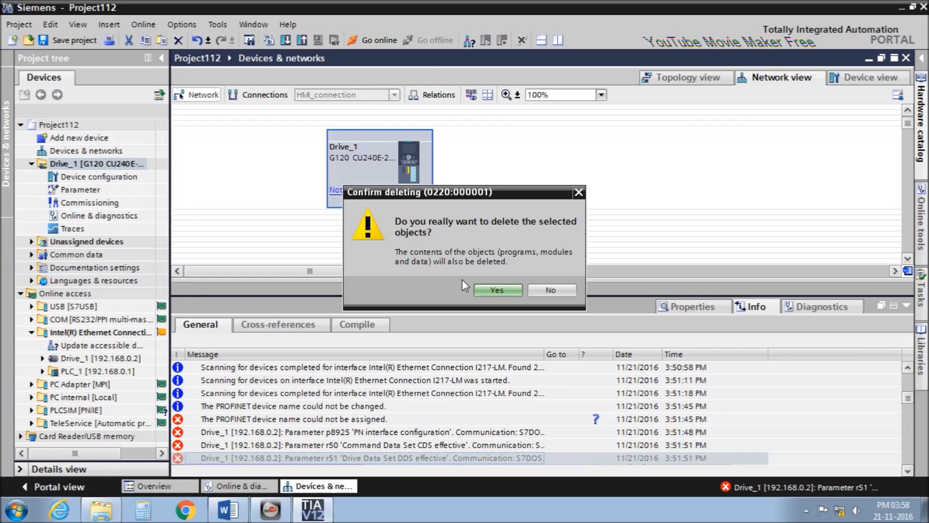
click(501, 290)
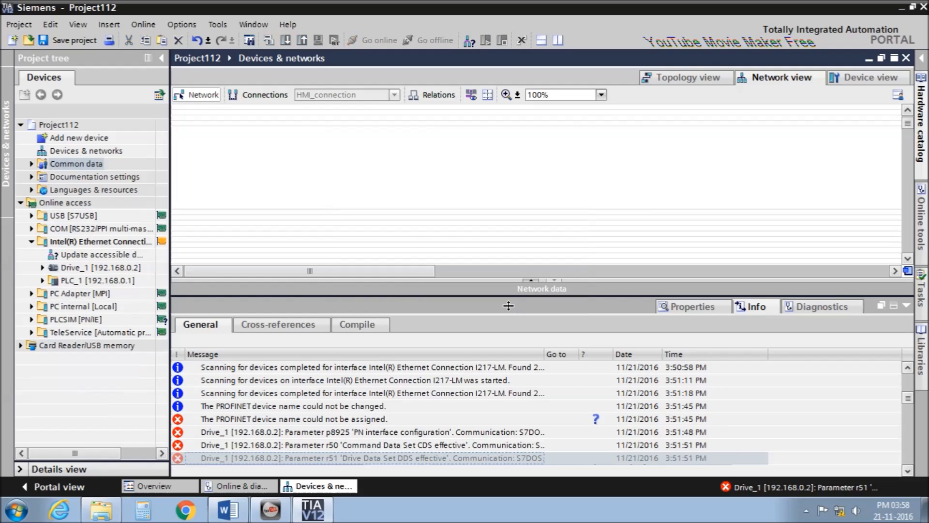
double_click(90, 138)
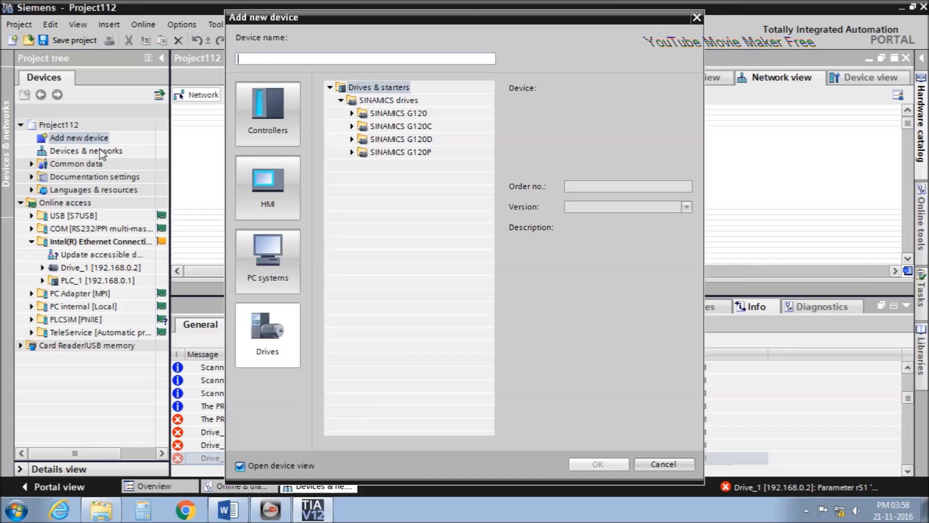
Add PLC_1 as an S7-300 CPU 314C-2 PN/DP, order number 6ES7 314-6EH04-0AB0.
click(271, 122)
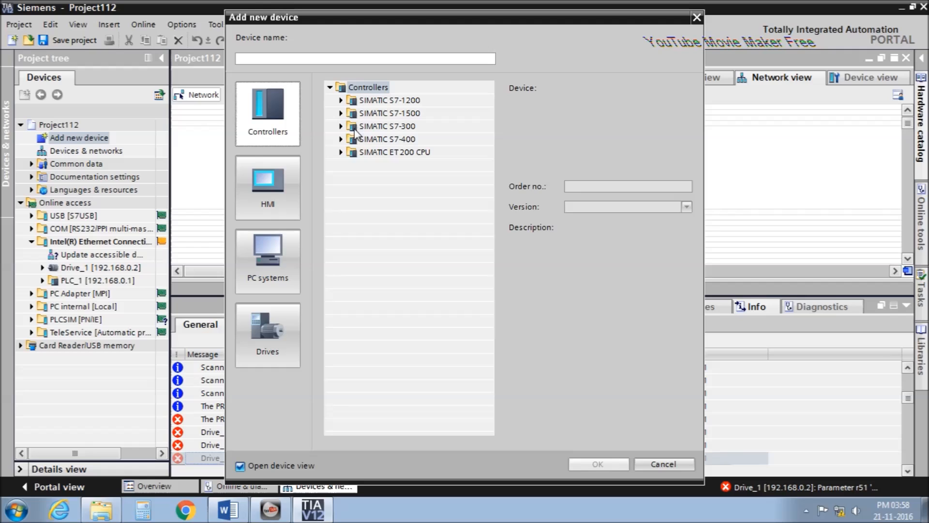
click(341, 127)
click(352, 139)
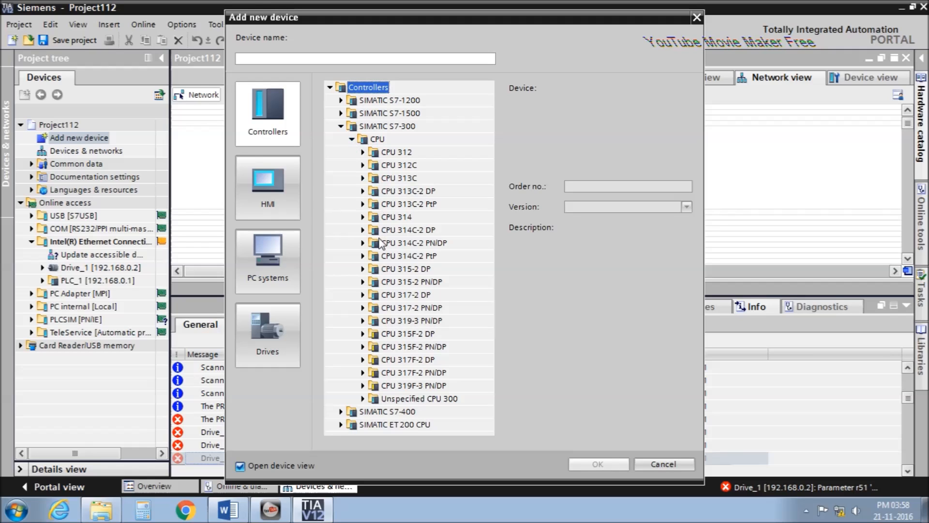
click(363, 242)
click(391, 257)
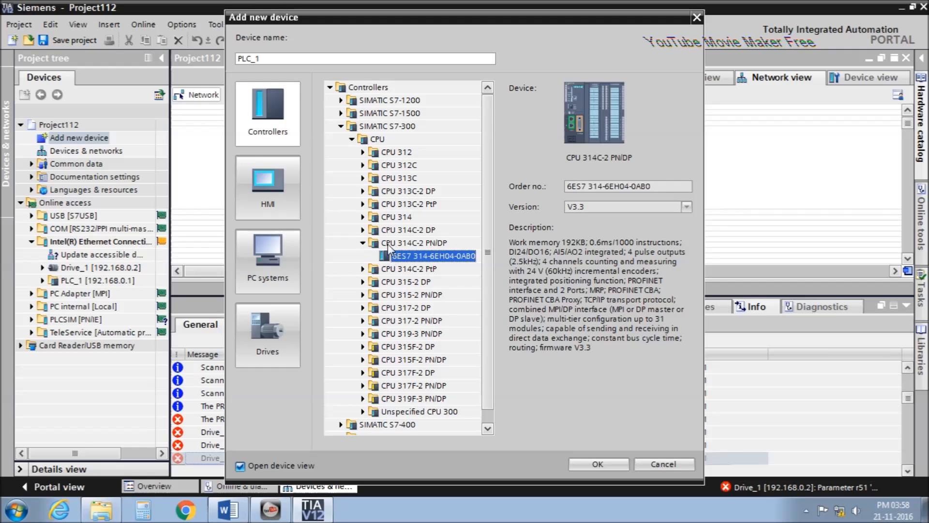
click(594, 466)
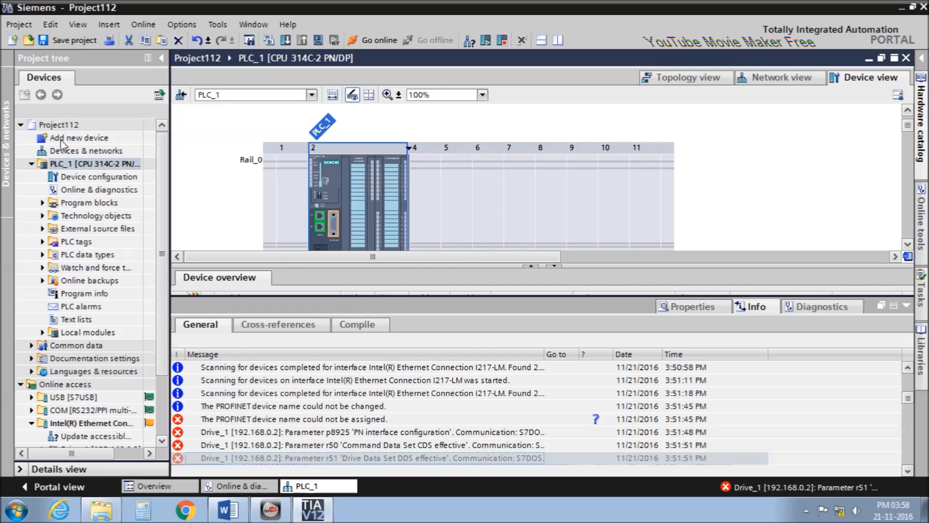
double_click(78, 138)
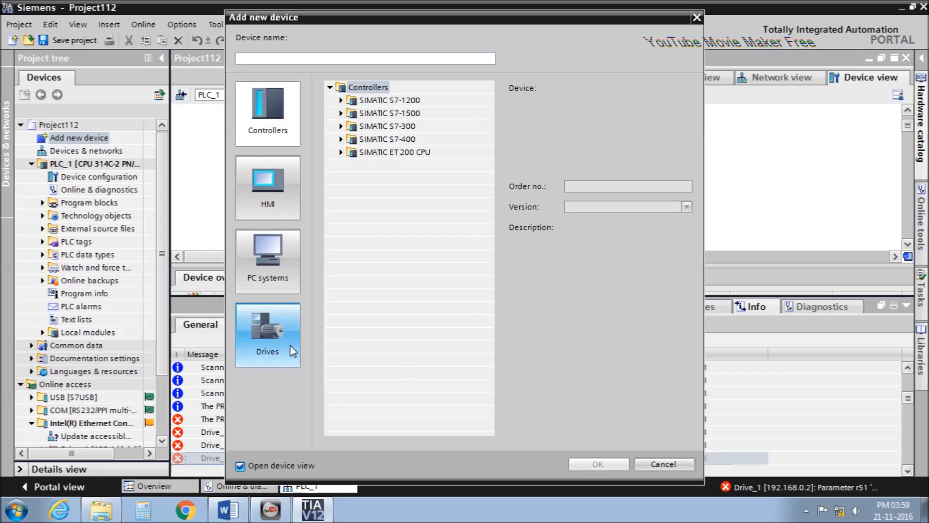
Add Drive_1 as a SINAMICS G120 CU240E-2 PN-F control unit.
click(277, 353)
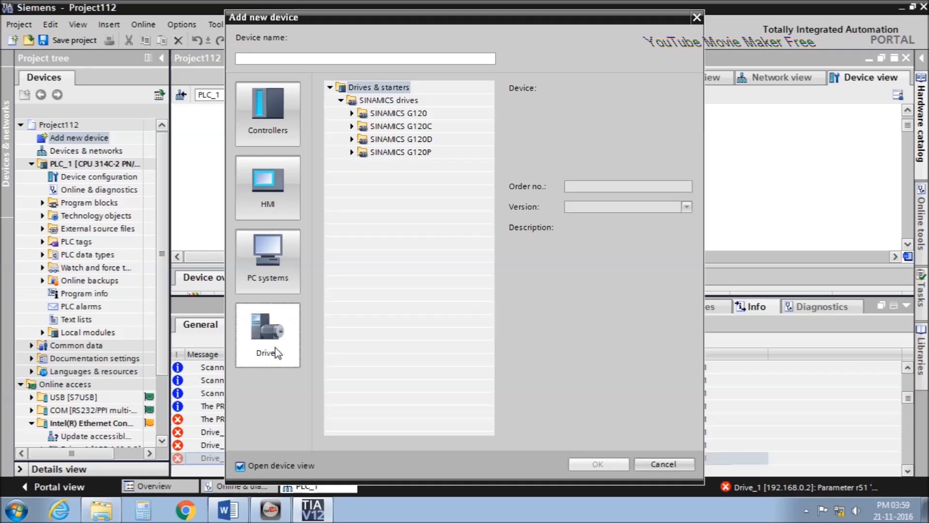
click(351, 113)
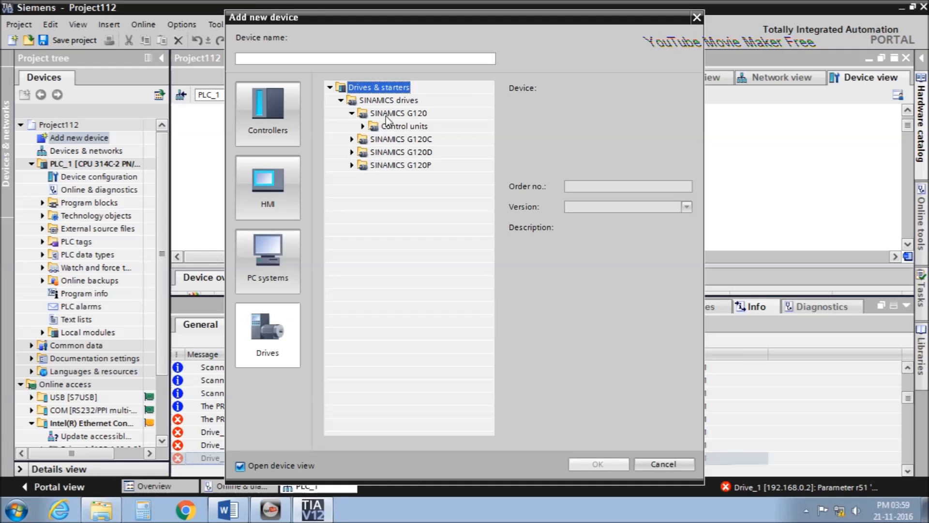
click(363, 126)
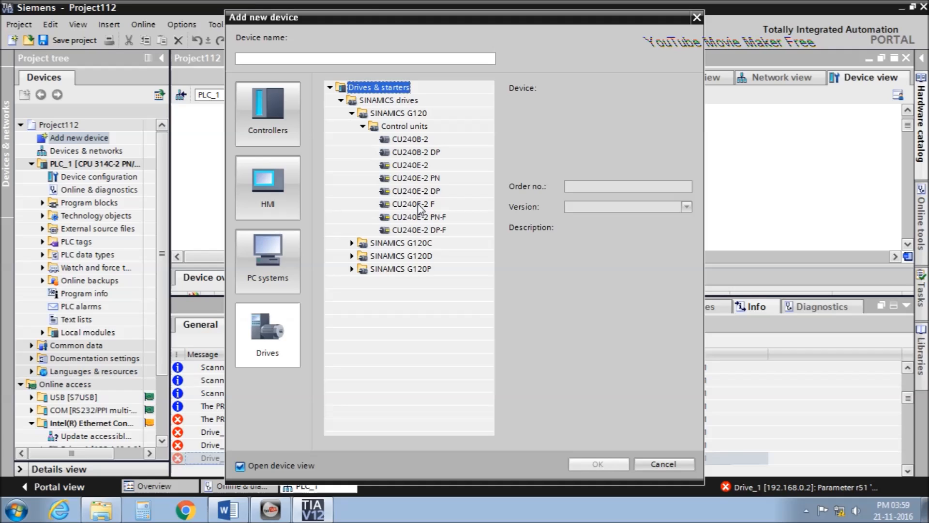
click(425, 181)
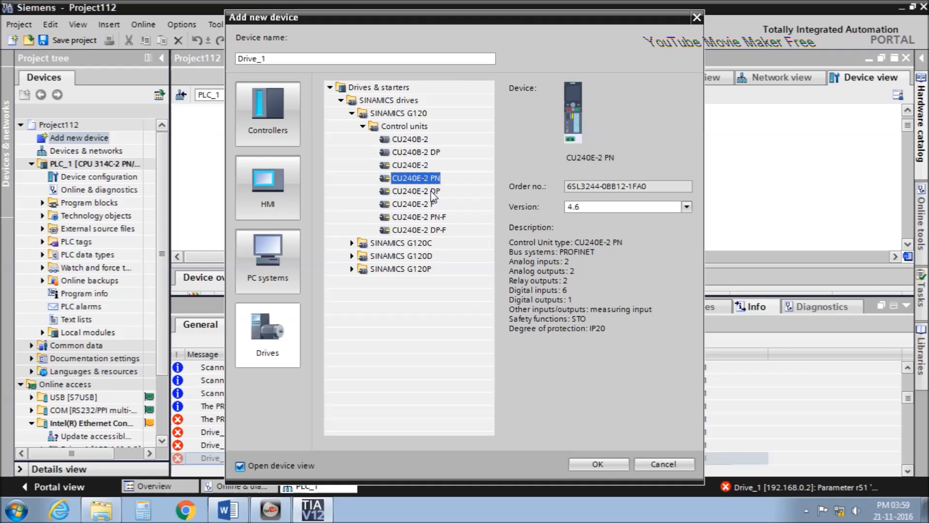
click(431, 218)
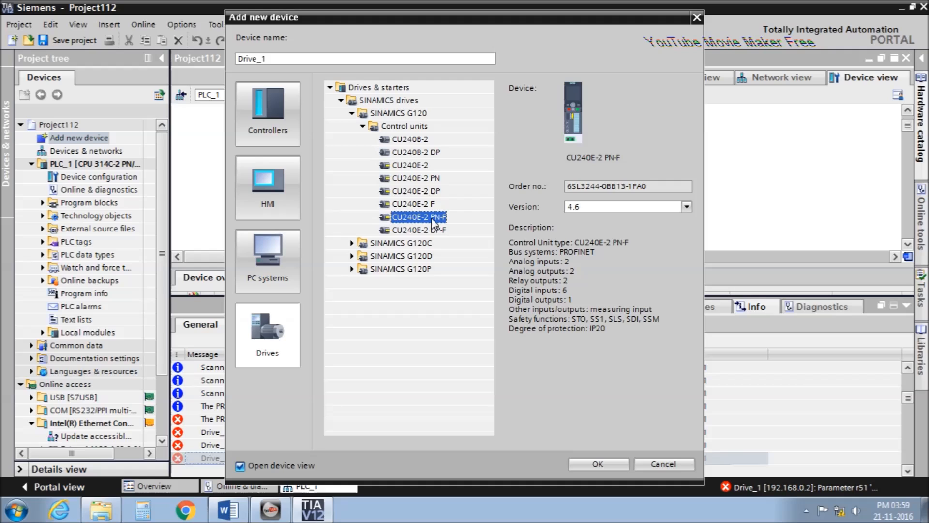
click(600, 463)
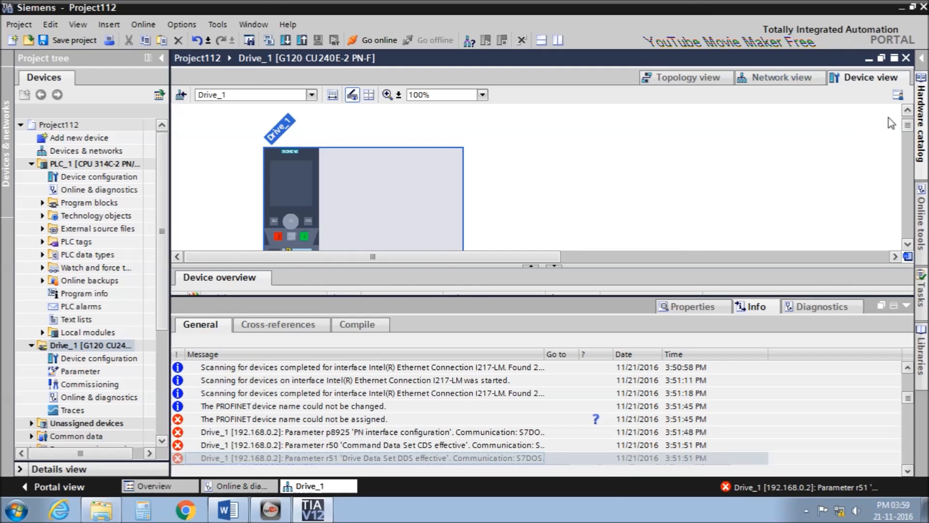
click(905, 306)
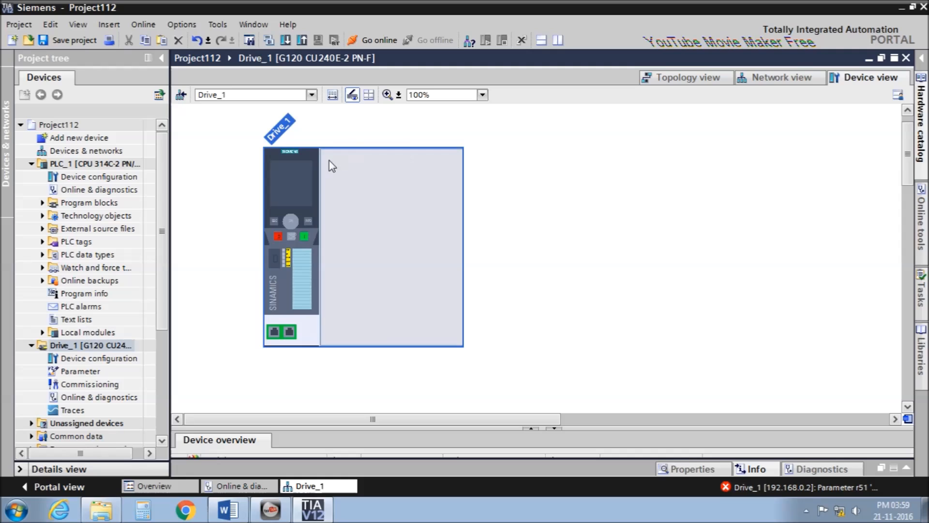
Fit the PM240-2 IP20 FSA A 400V 0,75kW module (6SL3210-1PE12-3ALx) into Drive_1's empty slot.
click(924, 124)
scroll(901, 188, up, 4)
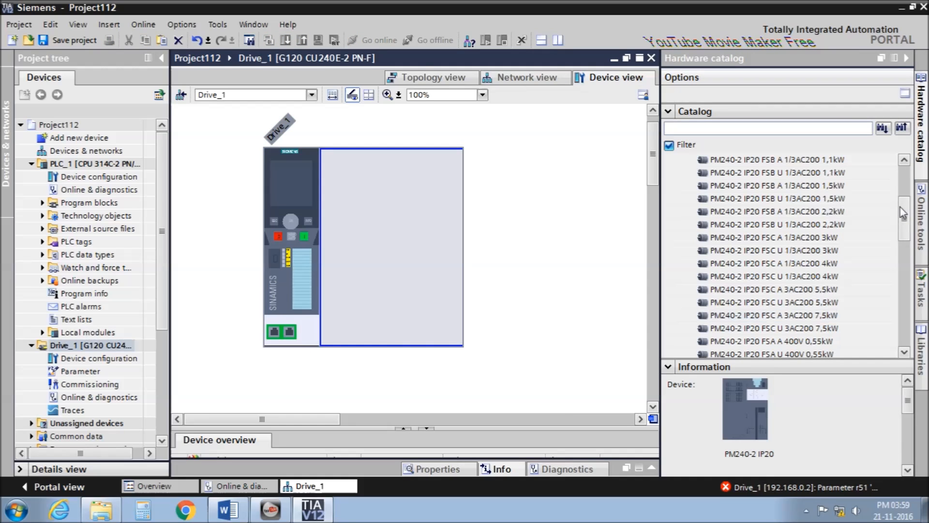
scroll(901, 189, up, 1)
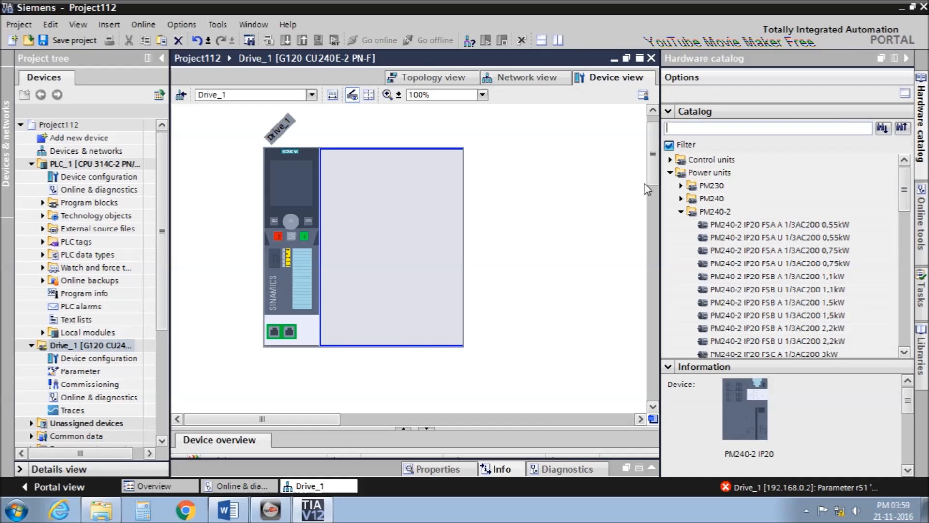
click(683, 212)
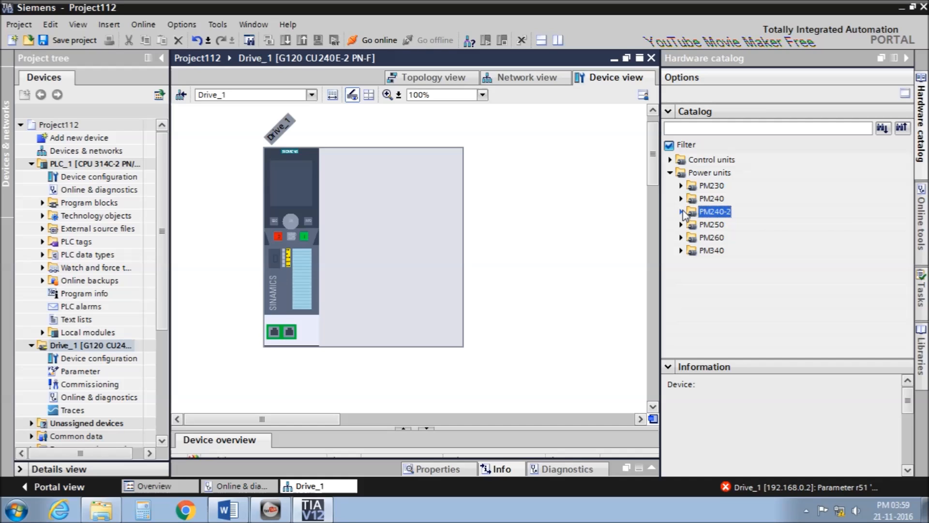
click(681, 212)
drag(906, 204, 906, 242)
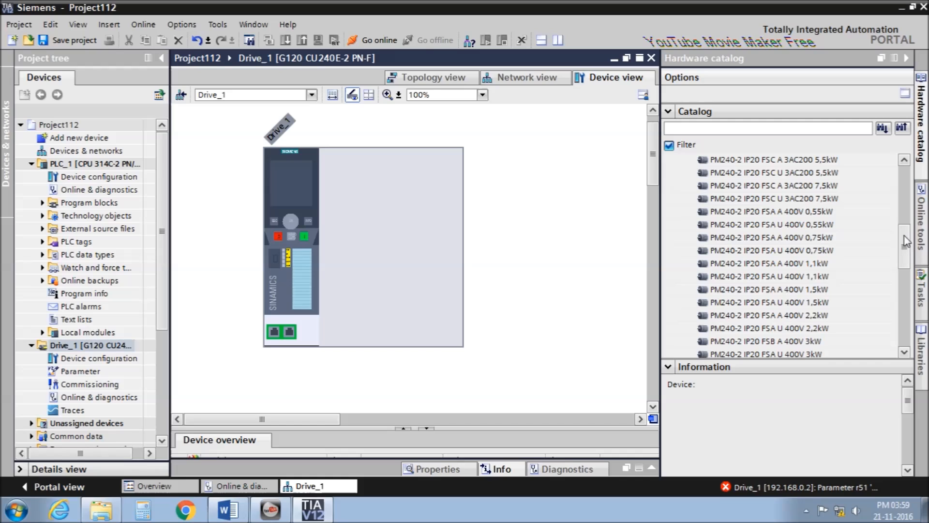
click(830, 251)
click(831, 238)
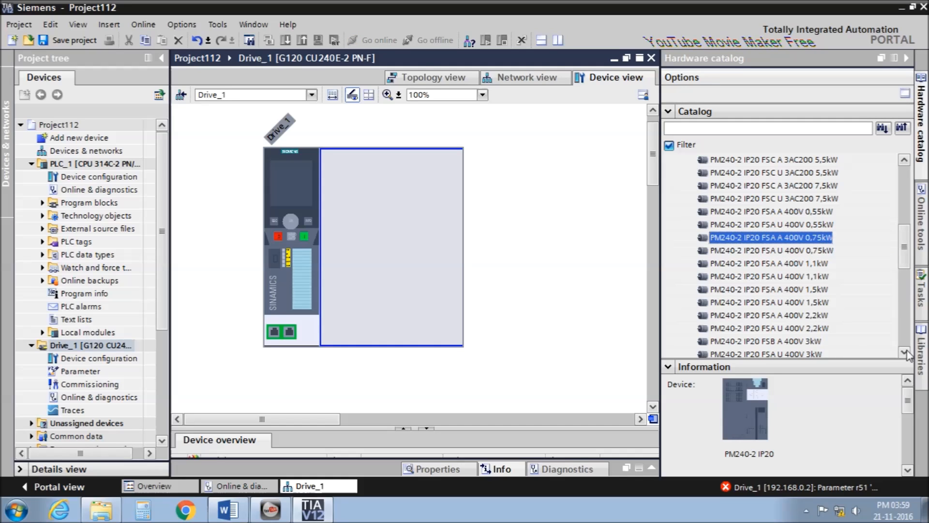
drag(908, 398, 909, 418)
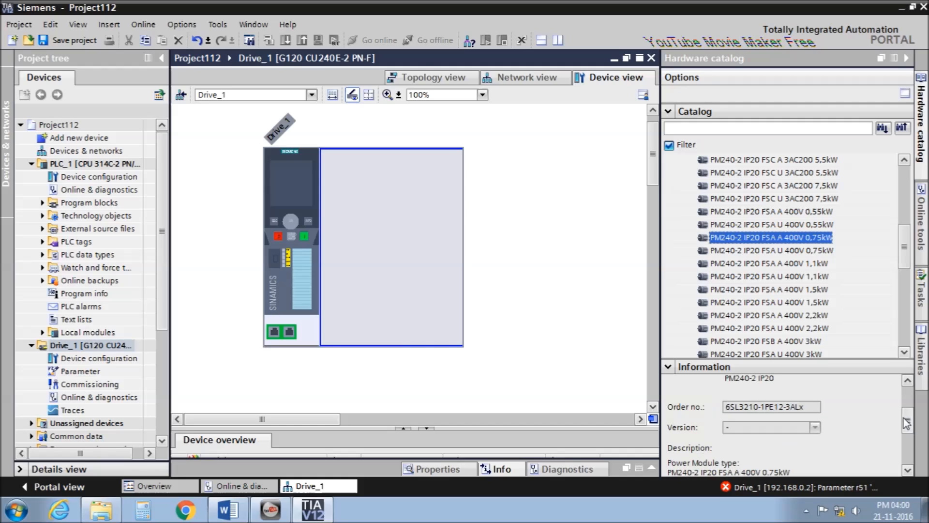
drag(820, 407, 726, 409)
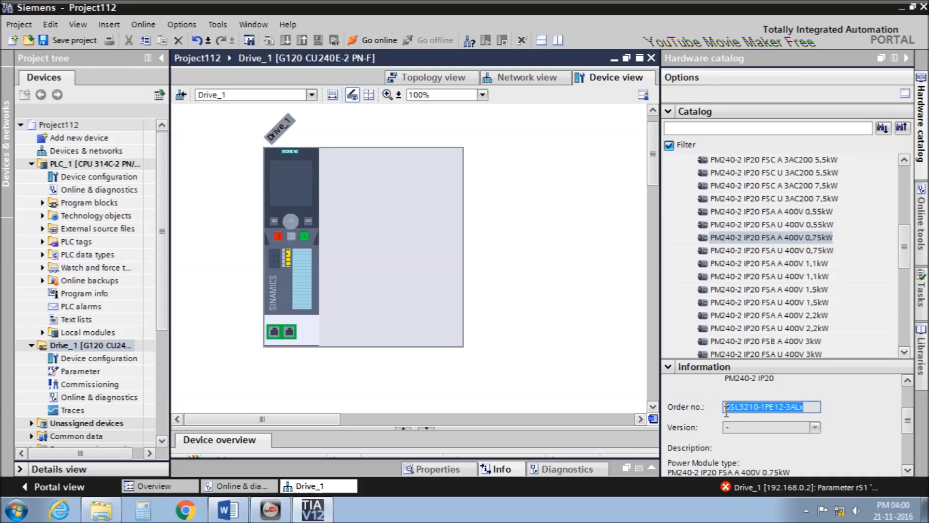
drag(769, 237, 422, 248)
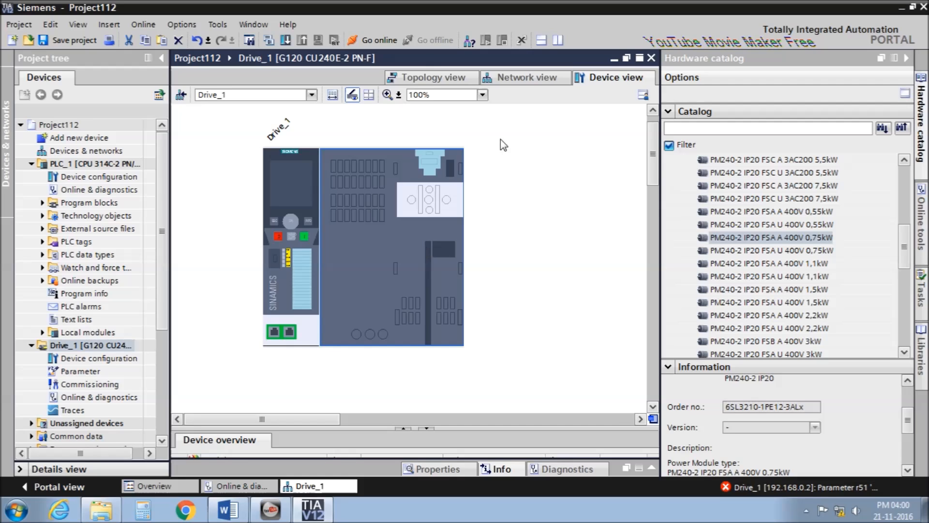
In Network view, connect Drive_1's PROFINET port to PLC_1 and scan for accessible devices.
click(514, 79)
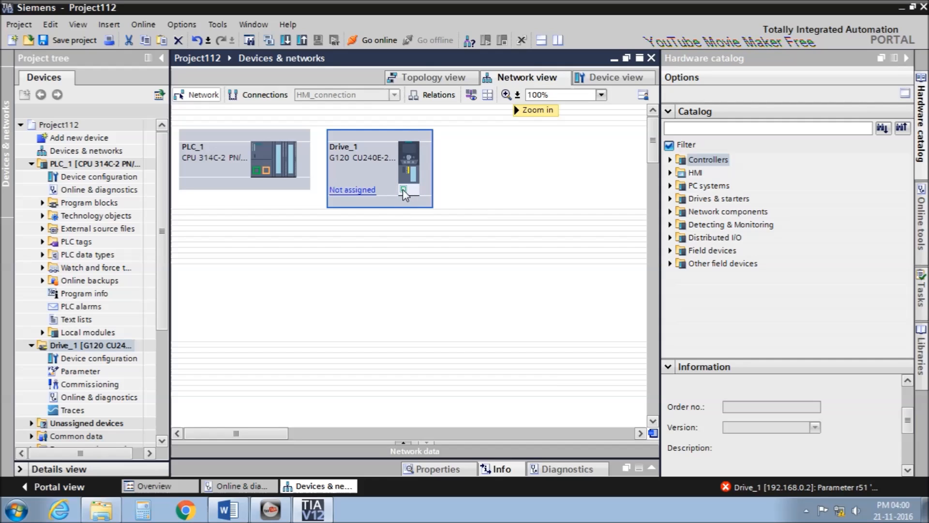
drag(361, 234, 258, 174)
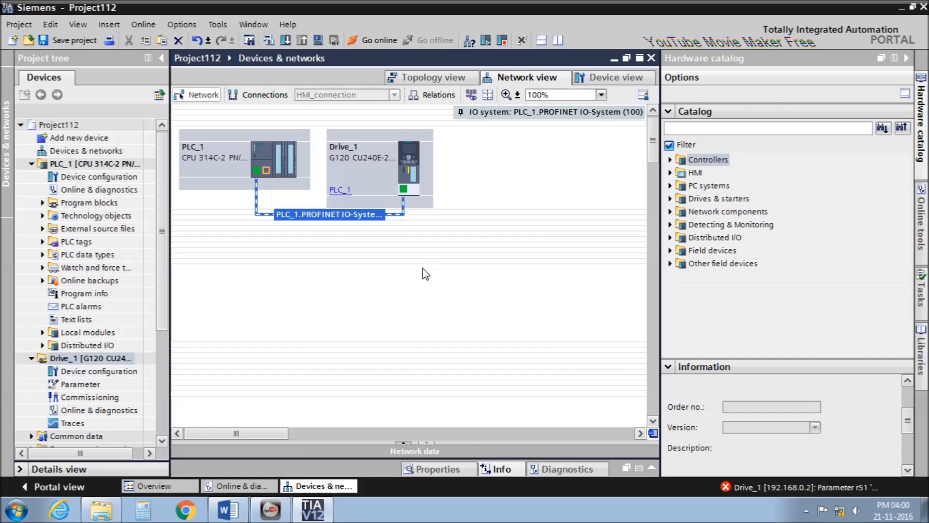
mouse_move(281, 219)
click(907, 58)
click(503, 171)
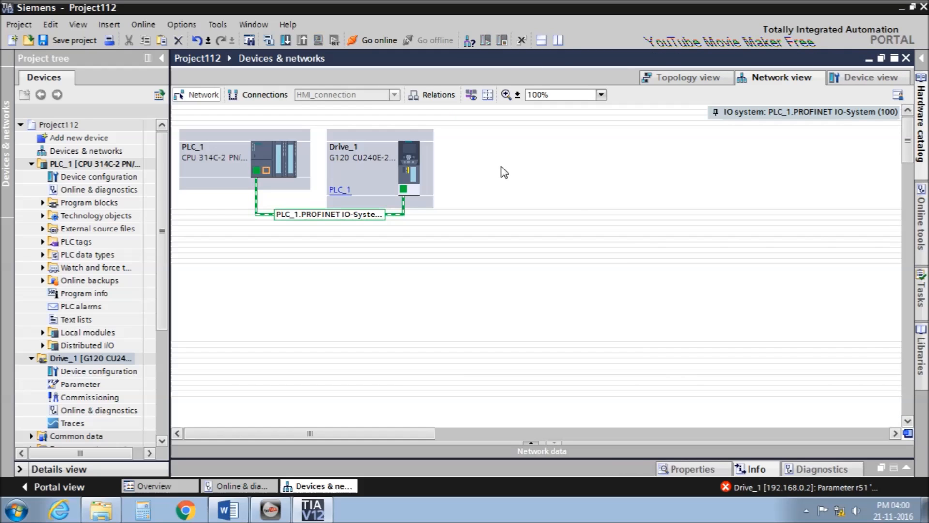
click(469, 42)
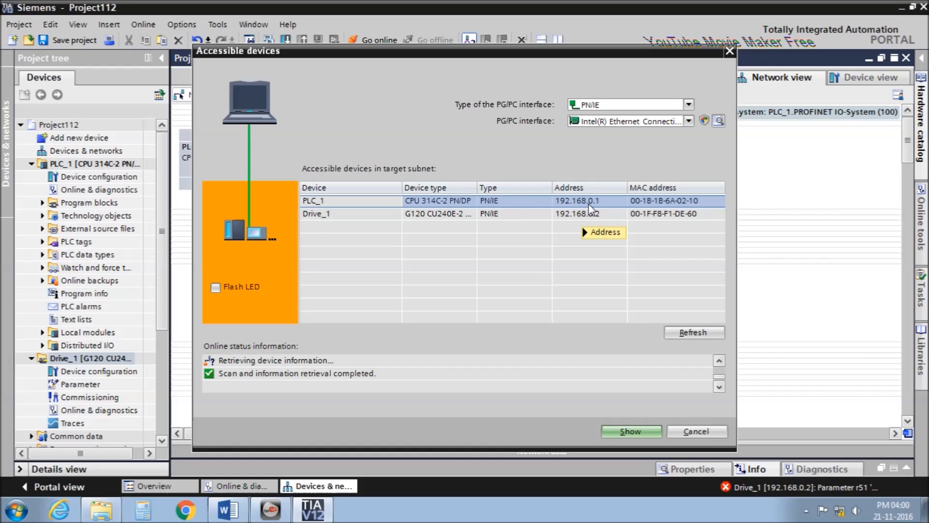
Close the accessible-devices scan results and open PLC_1's device view.
click(707, 431)
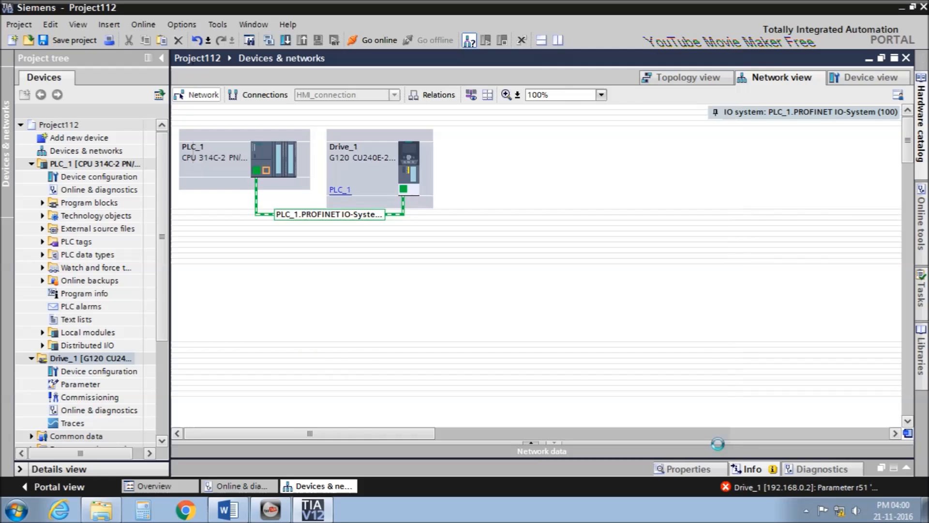
double_click(226, 167)
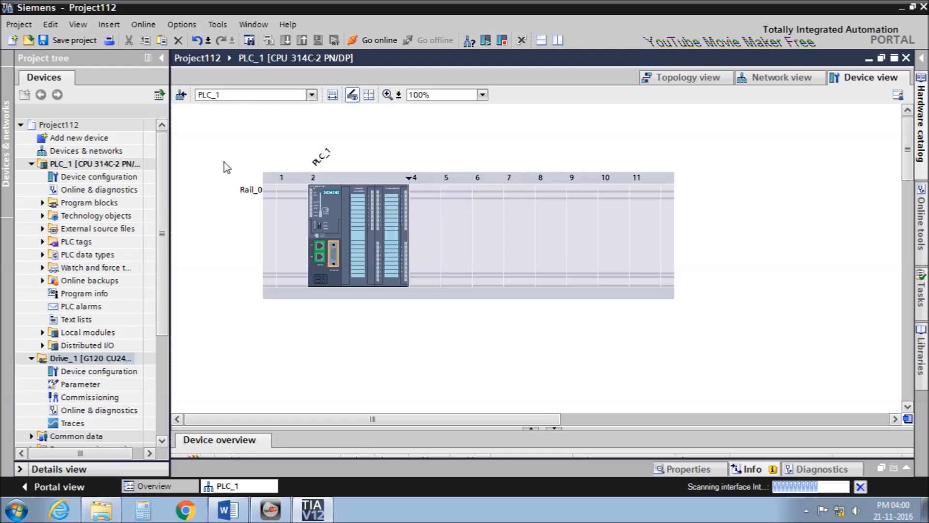
Check PLC_1's Ethernet address, 192.168.0.1, in the CPU properties.
double_click(336, 209)
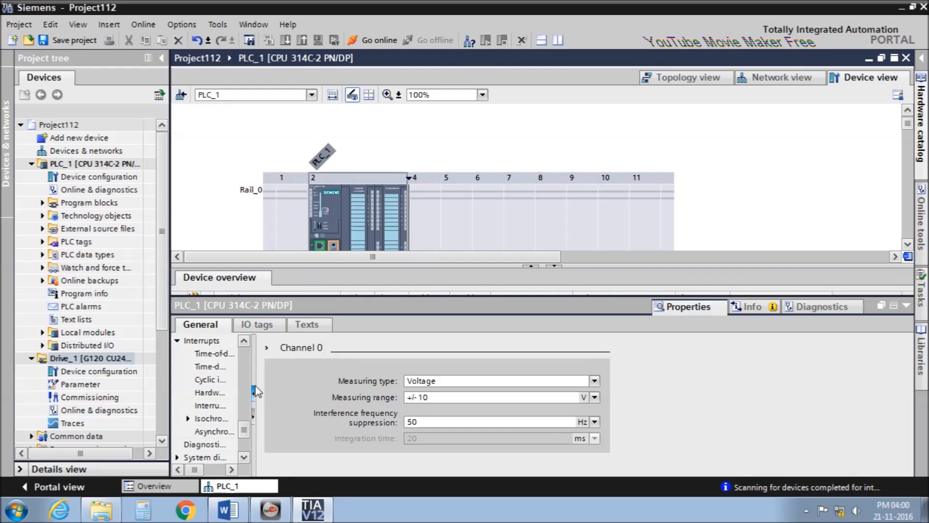
drag(255, 373, 295, 375)
drag(282, 422, 284, 358)
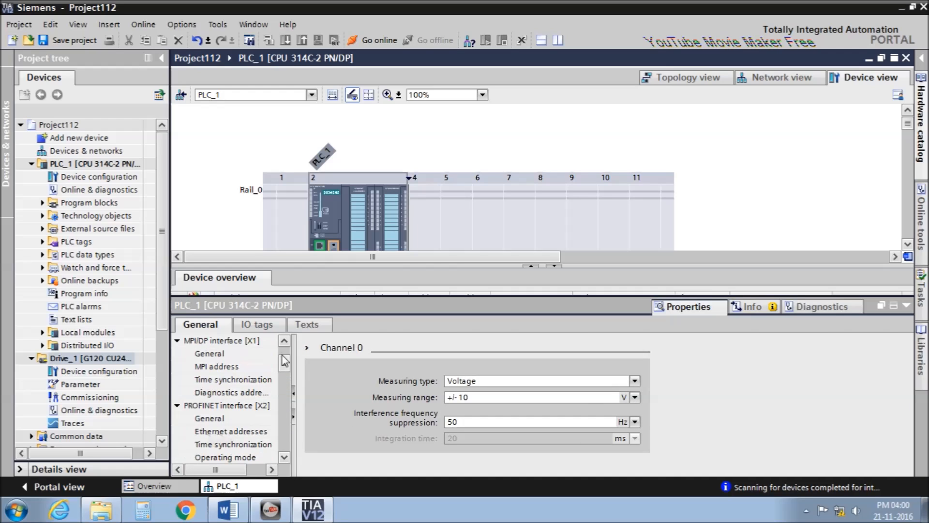
click(231, 431)
scroll(909, 370, down, 1)
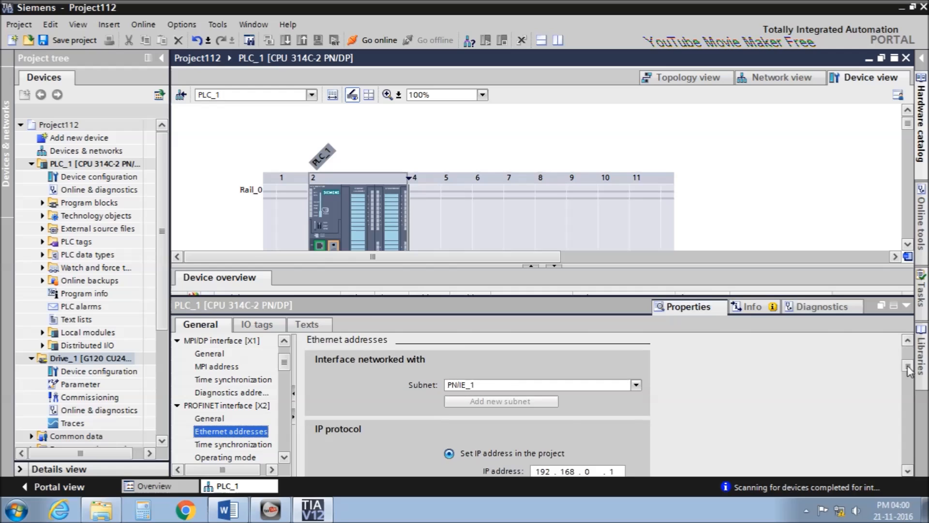
scroll(910, 371, down, 2)
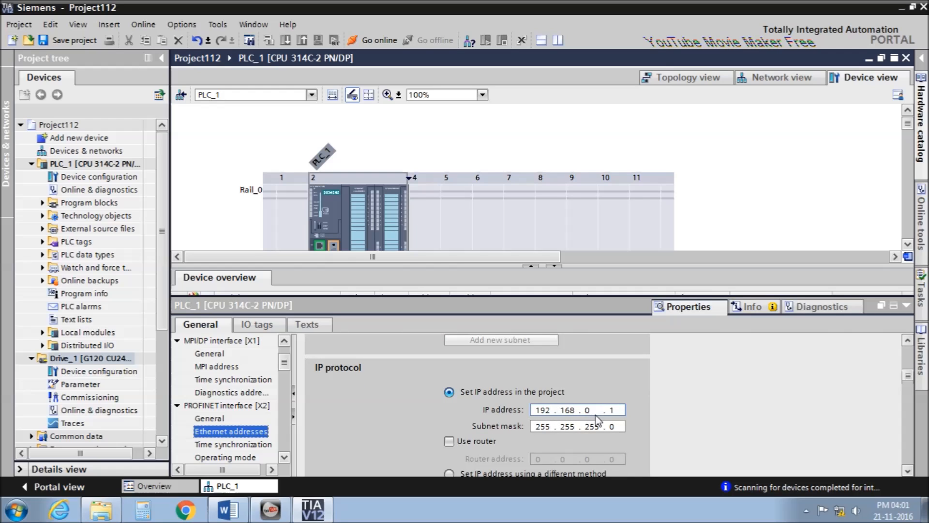
Check Drive_1's Ethernet address, 192.168.0.2, then select PLC_1 in Network view.
click(776, 77)
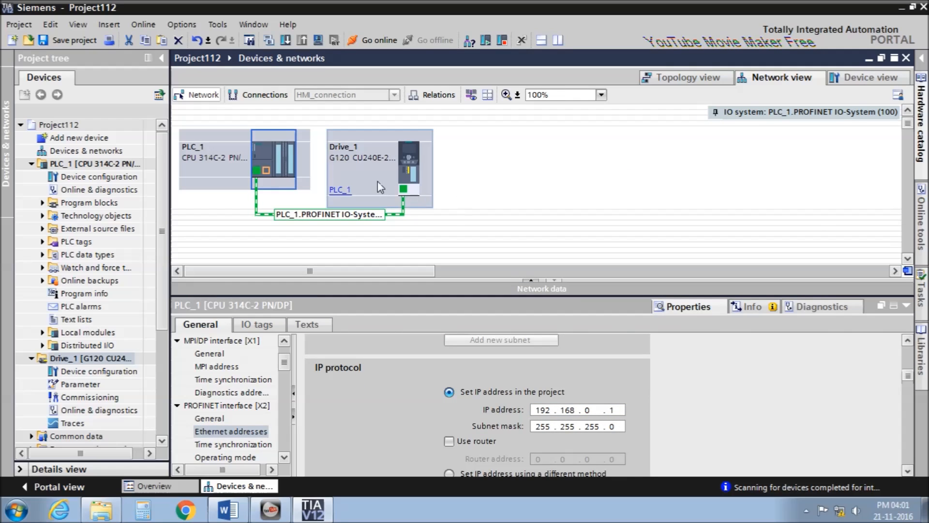
double_click(393, 192)
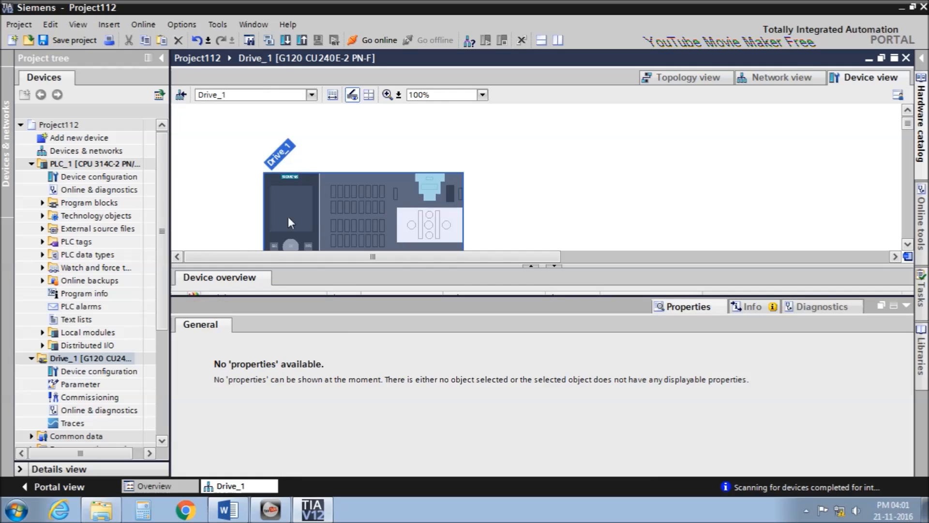
click(295, 214)
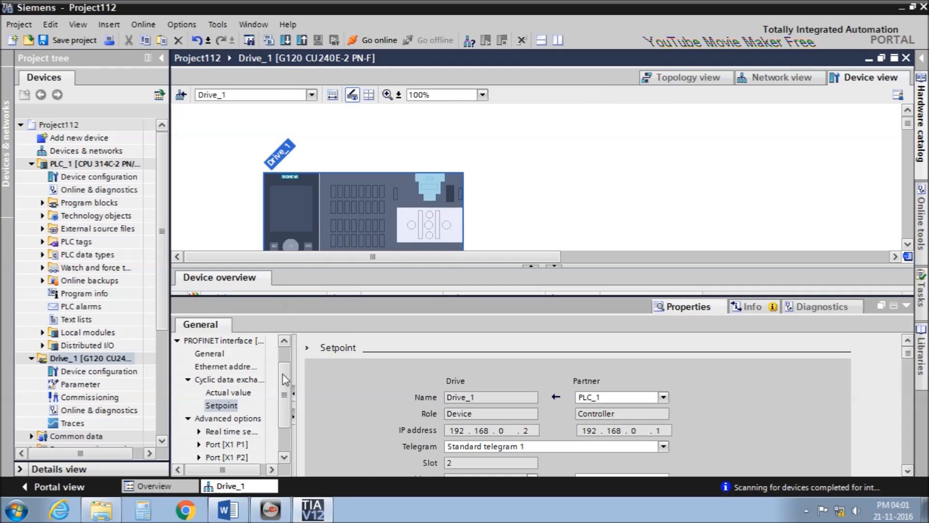
click(244, 367)
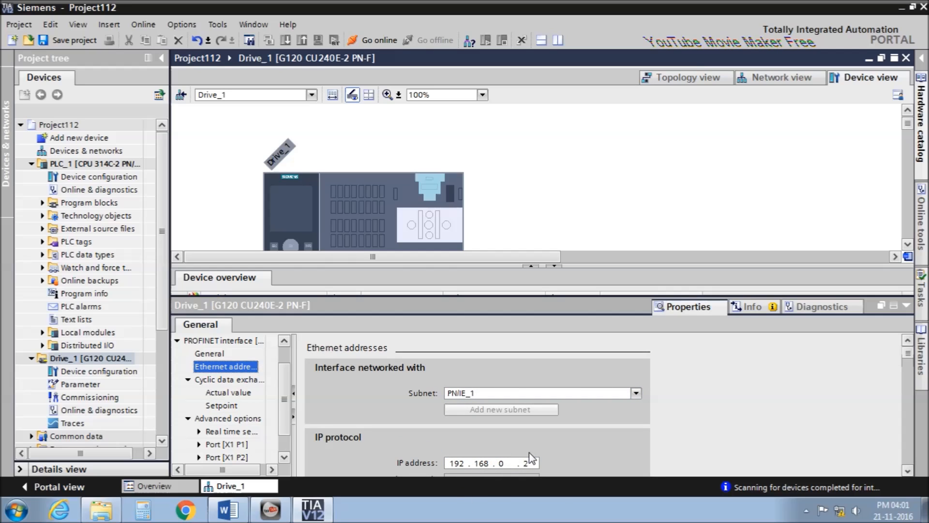
click(776, 77)
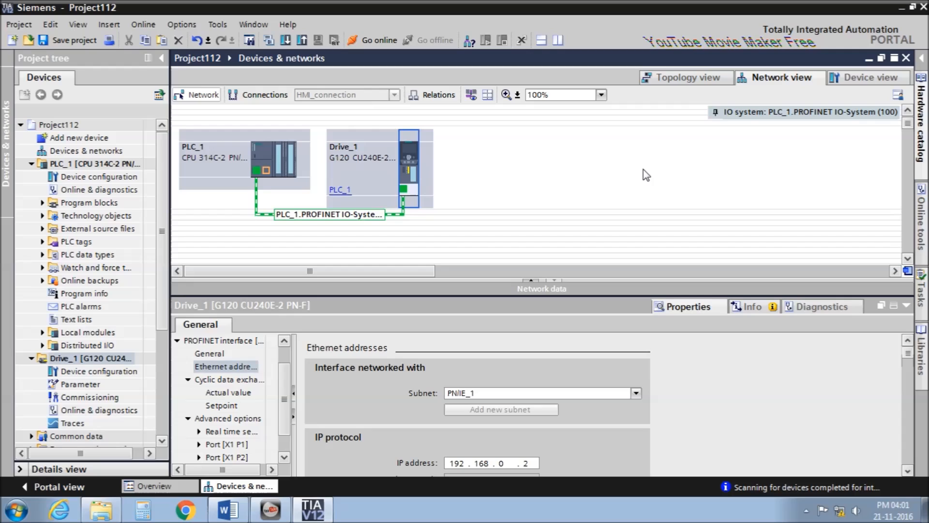
click(213, 147)
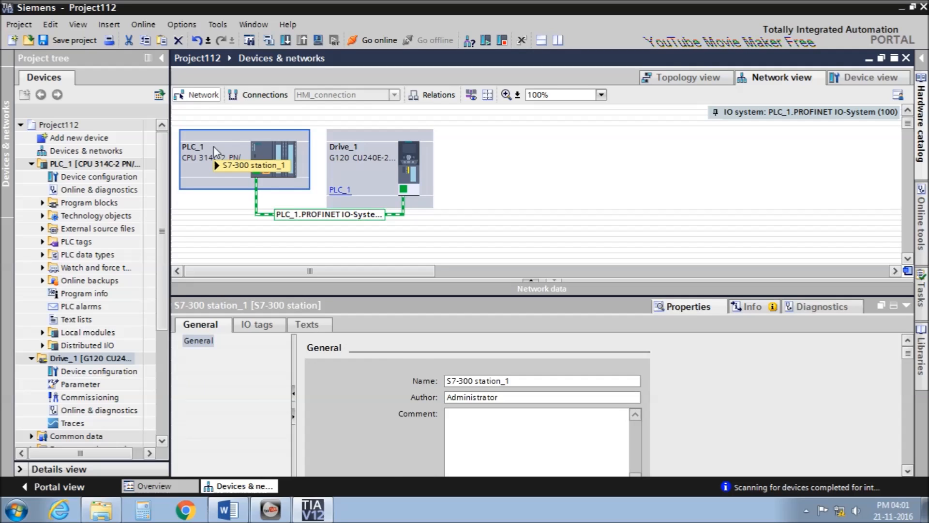
Set the PLC_1 download connection to PN/IE via the Intel Ethernet adapter at slot 2 X2.
click(283, 45)
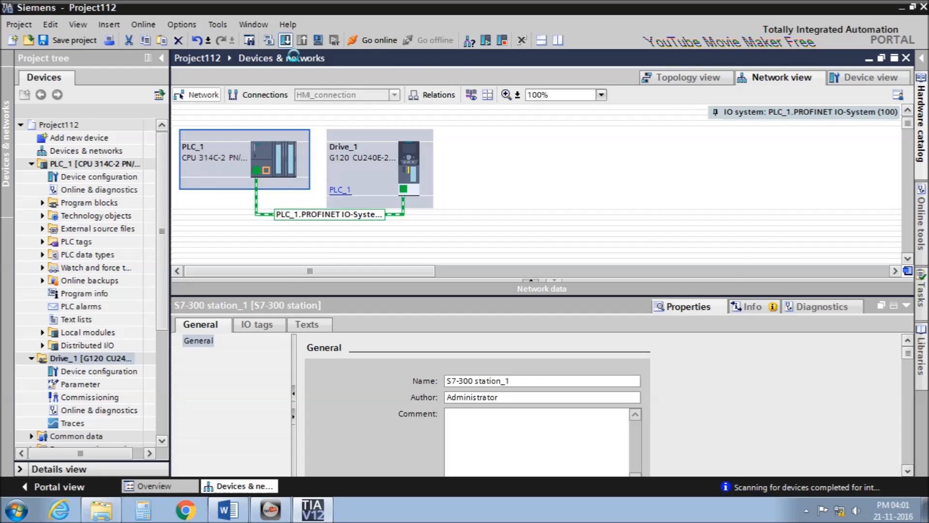
click(625, 152)
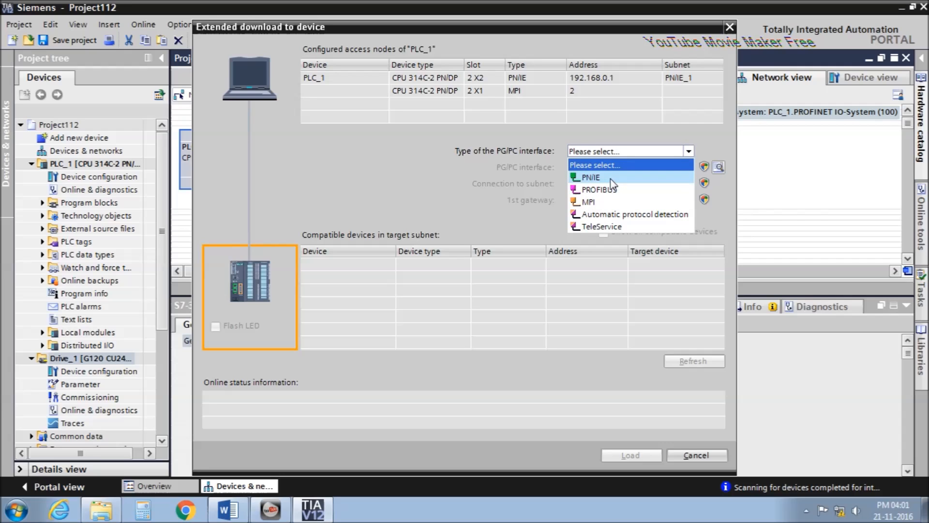
click(611, 178)
click(611, 167)
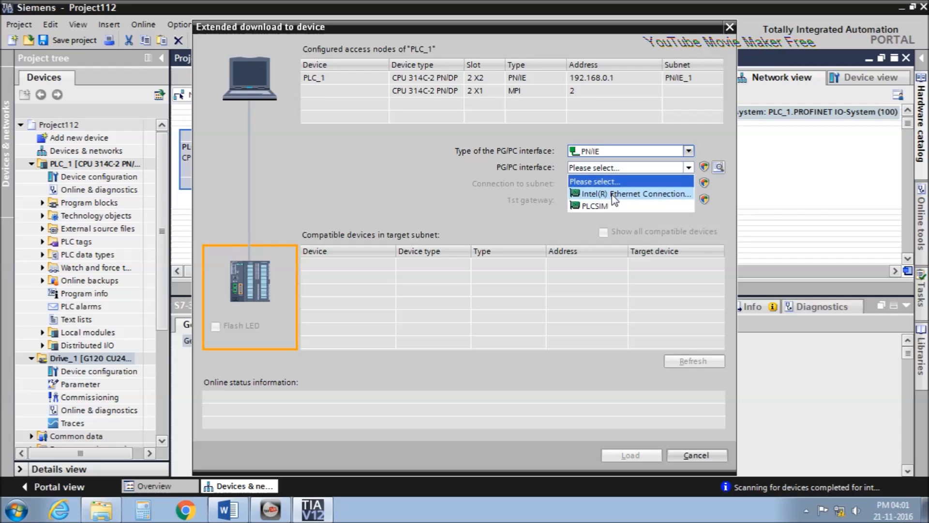
click(614, 195)
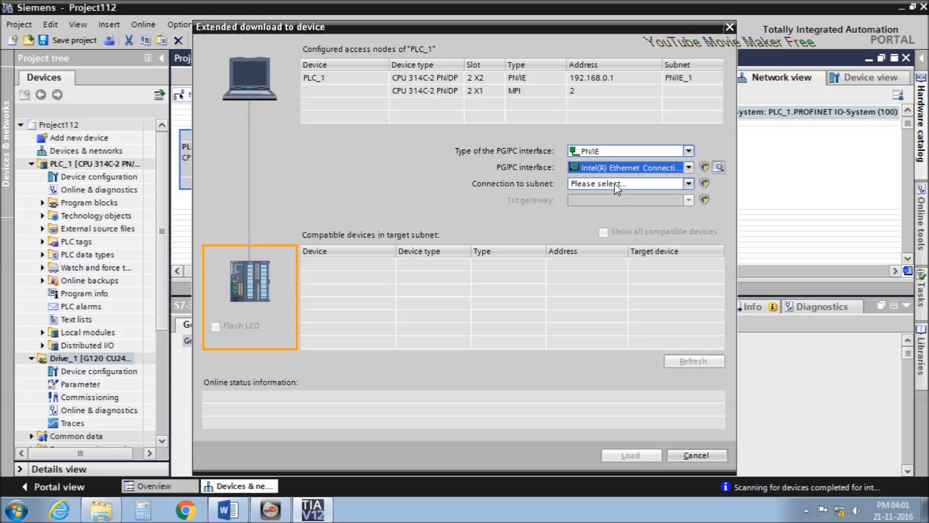
click(615, 183)
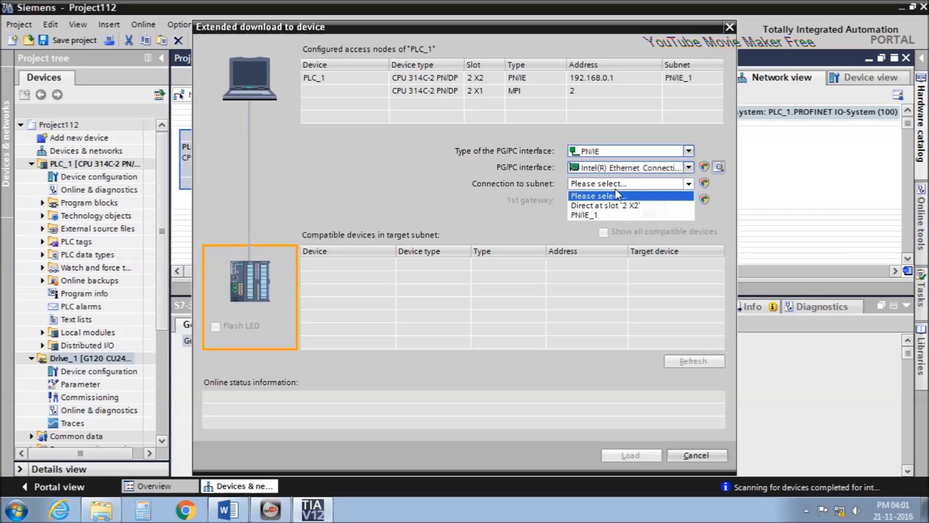
click(614, 208)
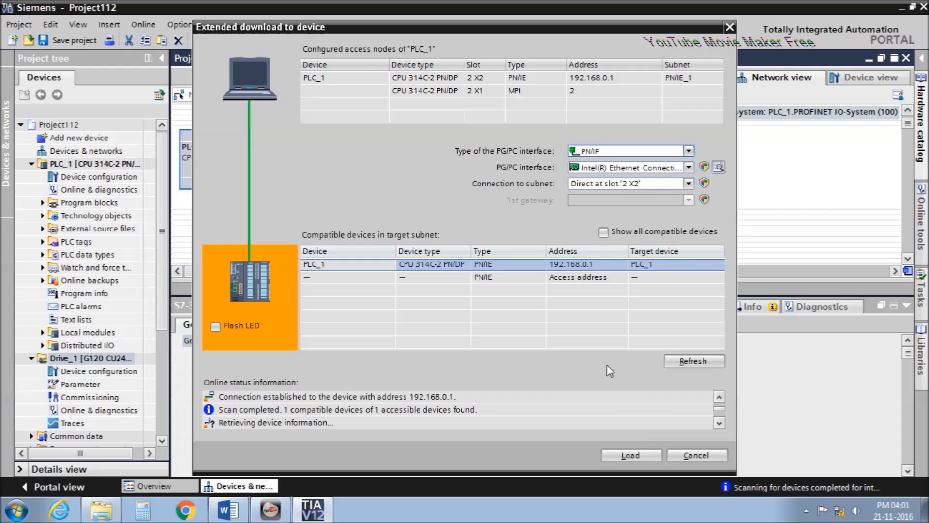
Load the hardware configuration and OB1 into PLC_1 and start the CPU.
click(628, 452)
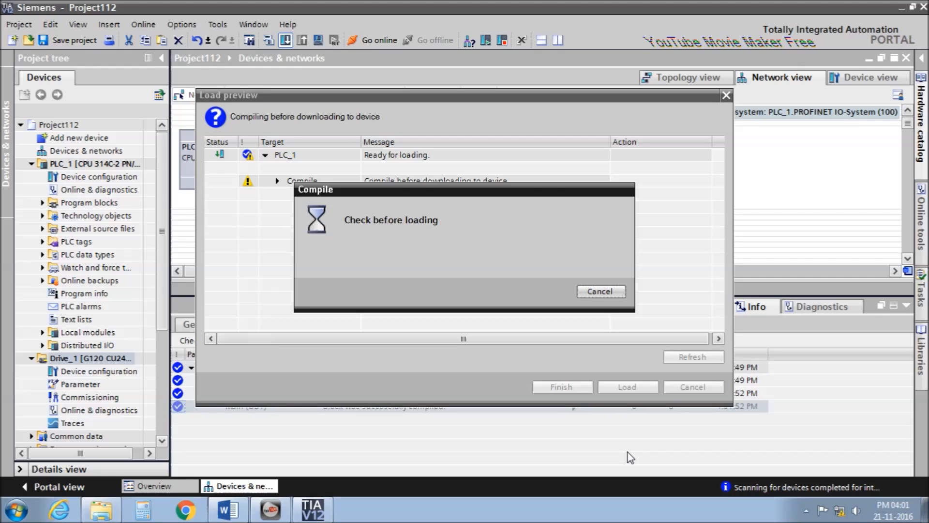
click(629, 387)
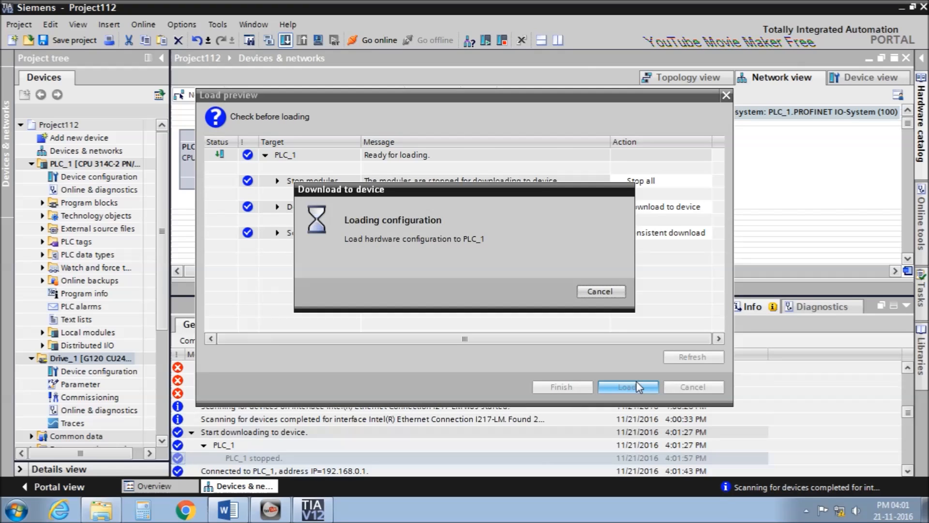
click(561, 387)
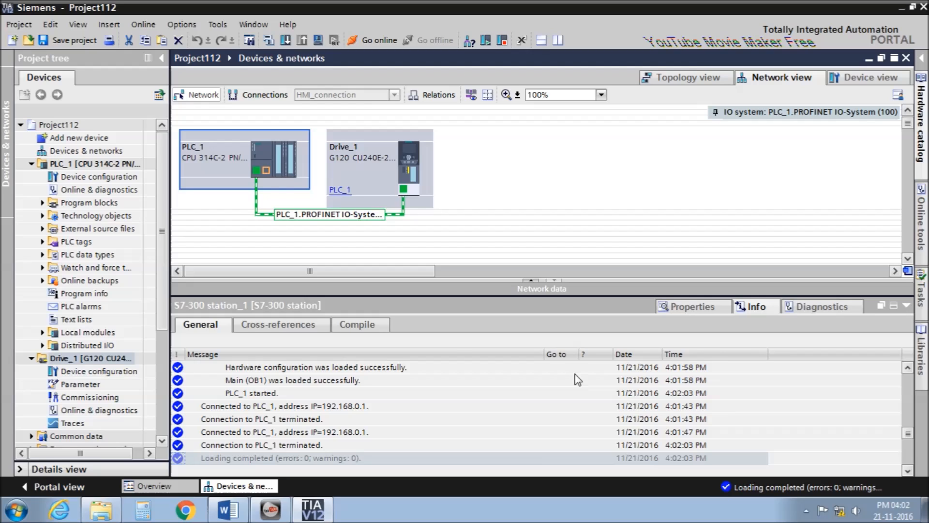
Inspect Drive_1's Actual value exchange: Standard telegram 1 at input I 256, 2 words.
double_click(367, 150)
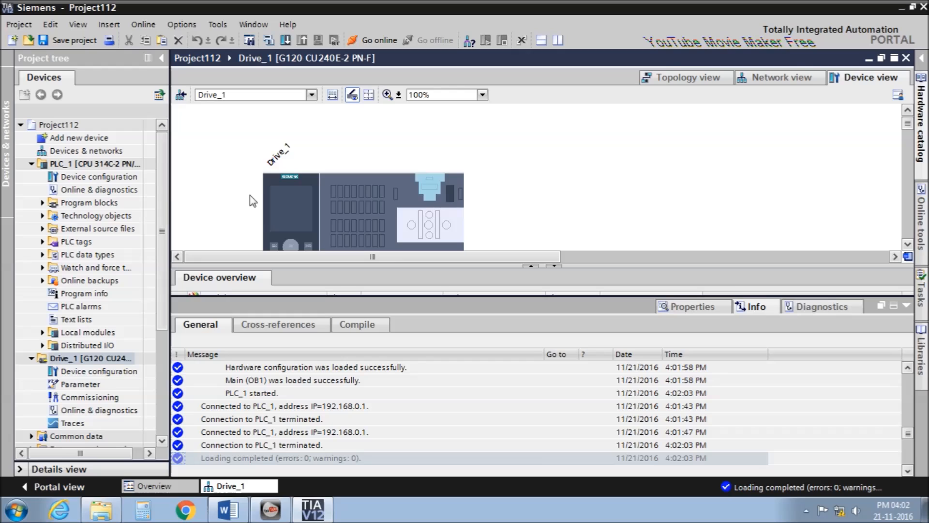
click(292, 193)
double_click(292, 194)
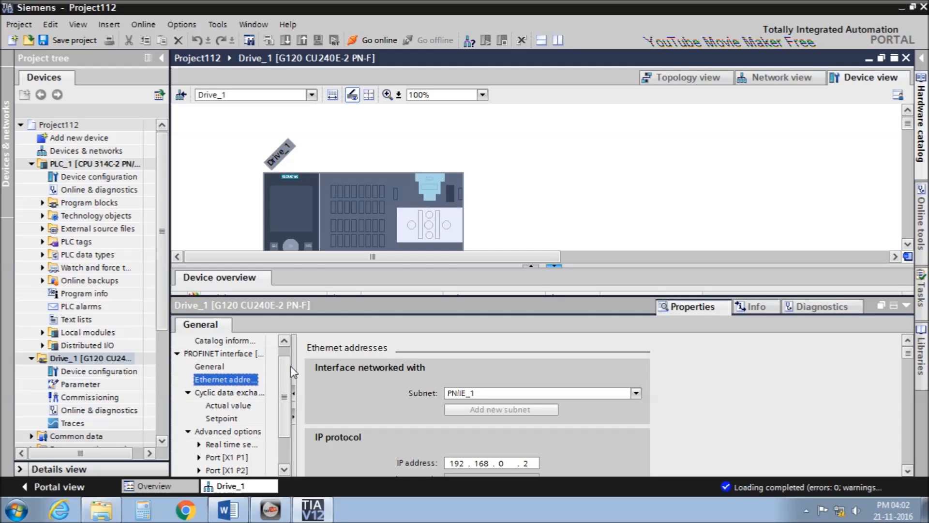
drag(294, 368, 333, 368)
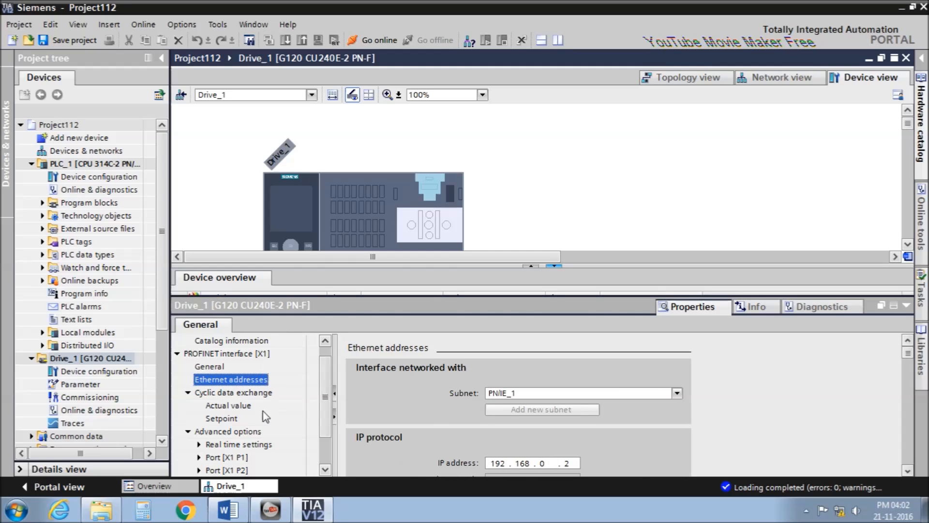
click(237, 407)
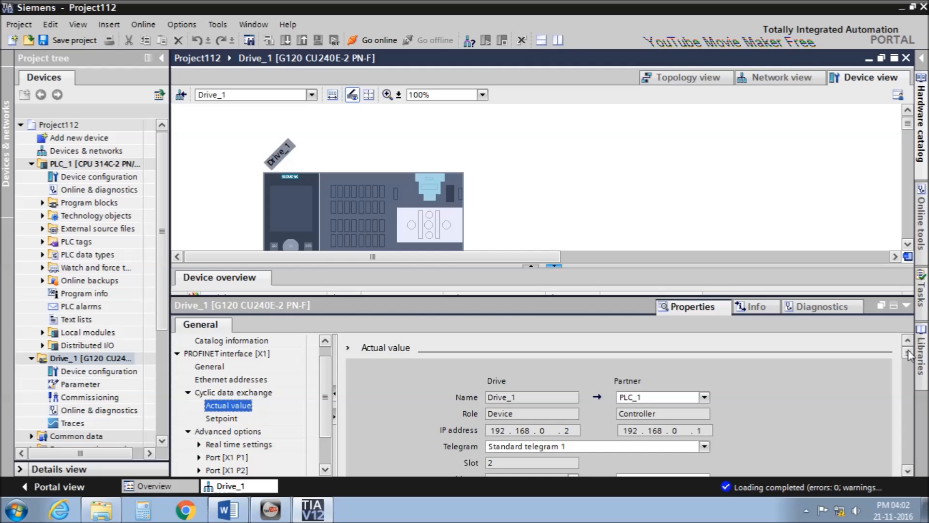
scroll(908, 356, down, 2)
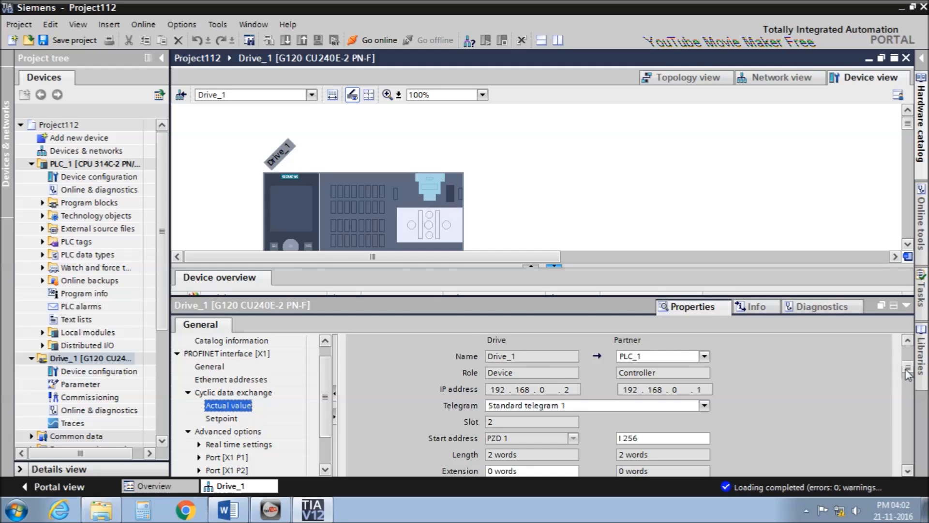
scroll(908, 374, down, 2)
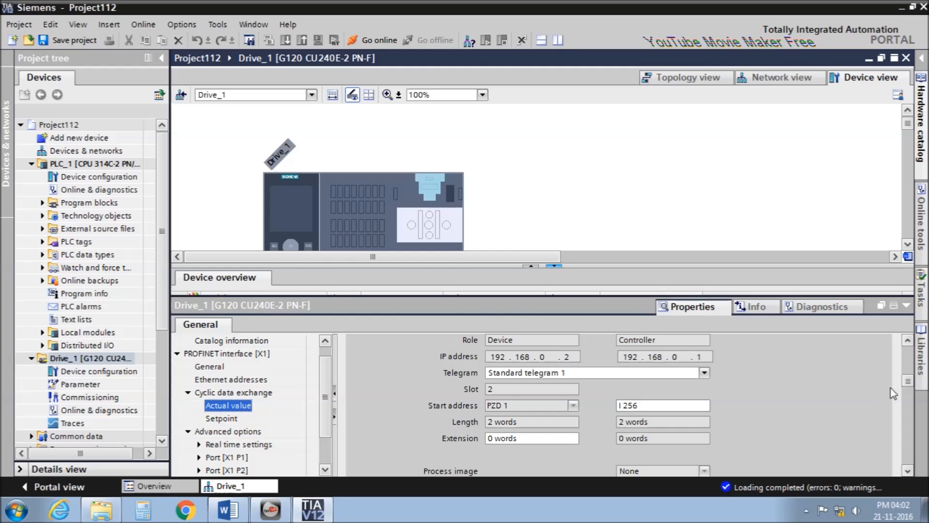
scroll(908, 387, up, 2)
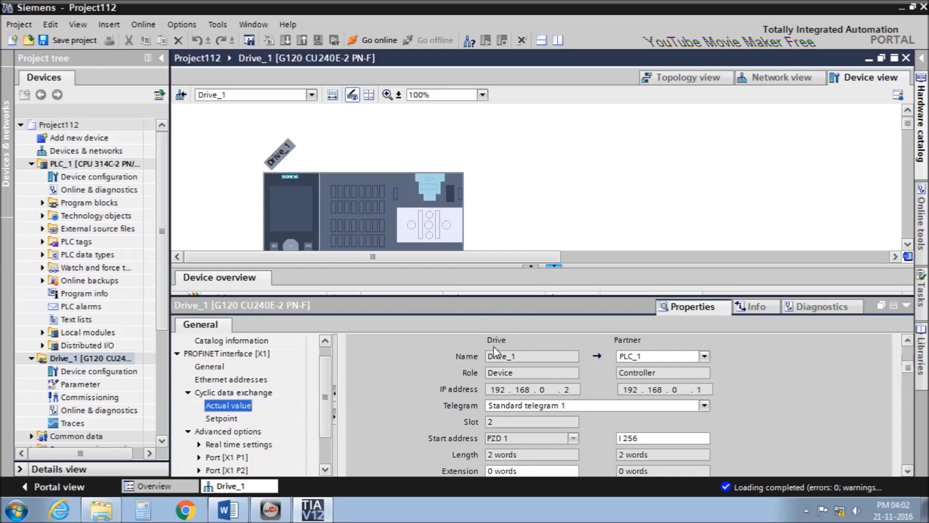
Show Drive_1's Setpoint exchange to confirm output start address Q 256, then resize the properties area.
click(224, 419)
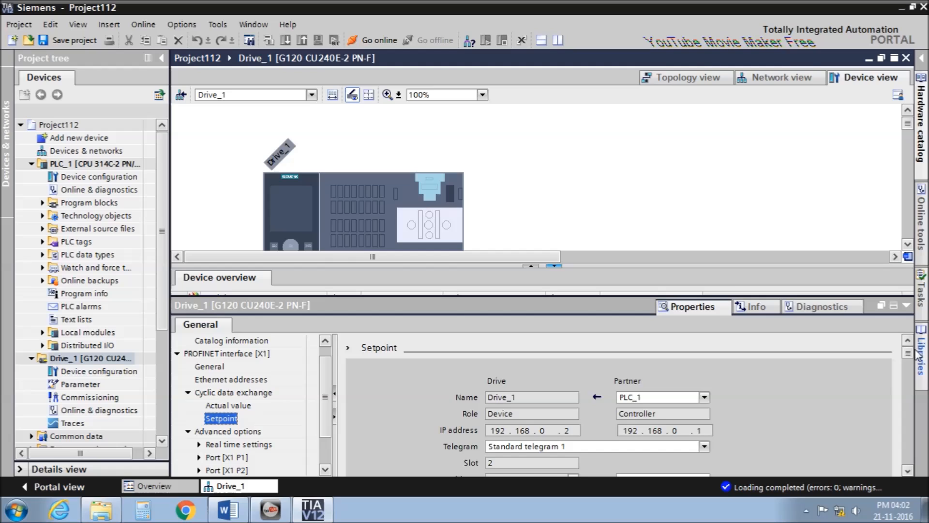
scroll(909, 377, down, 3)
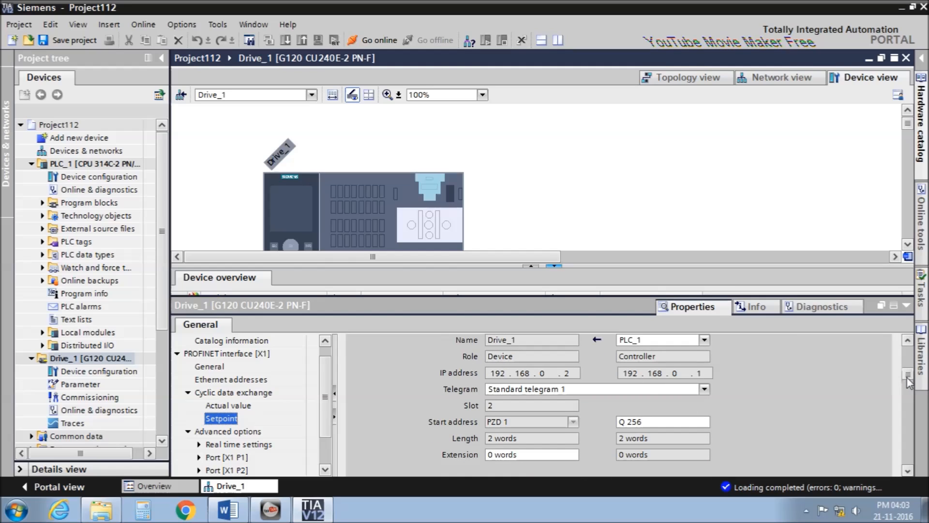
scroll(908, 380, up, 3)
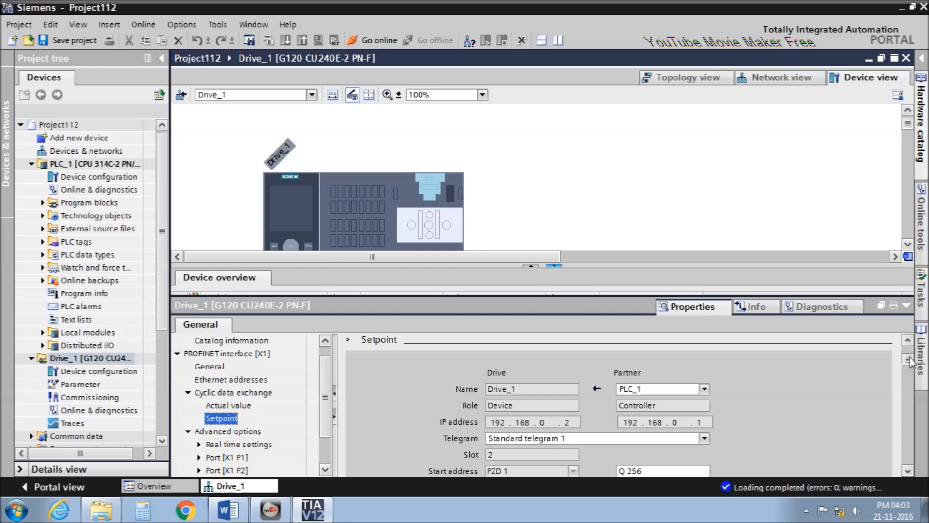
click(805, 510)
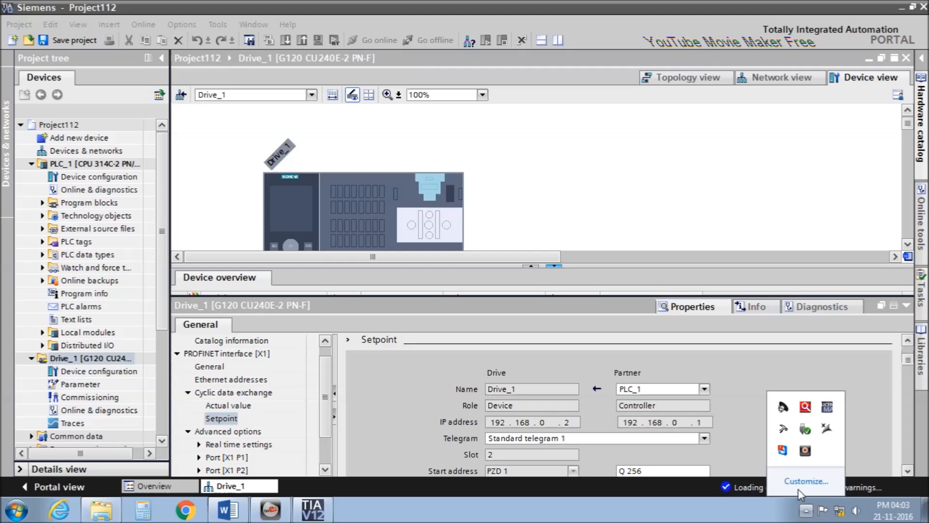
right_click(806, 450)
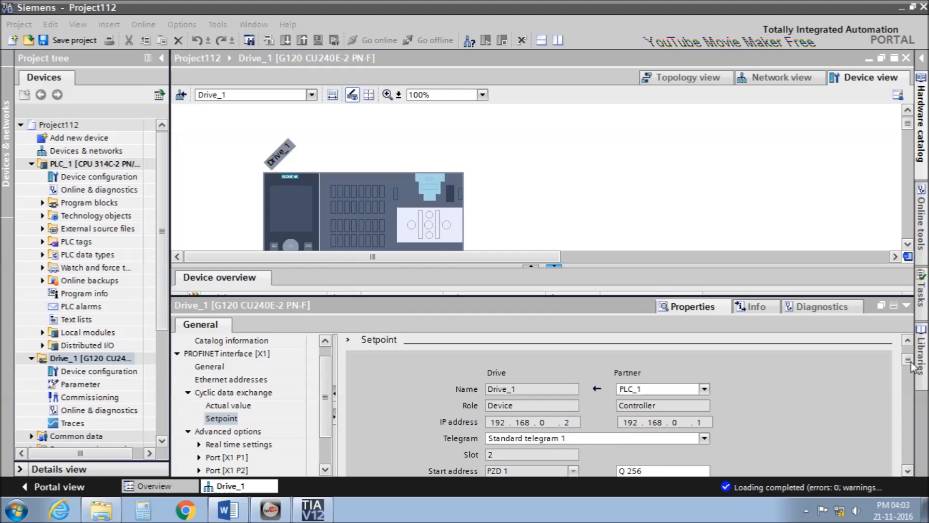
click(545, 413)
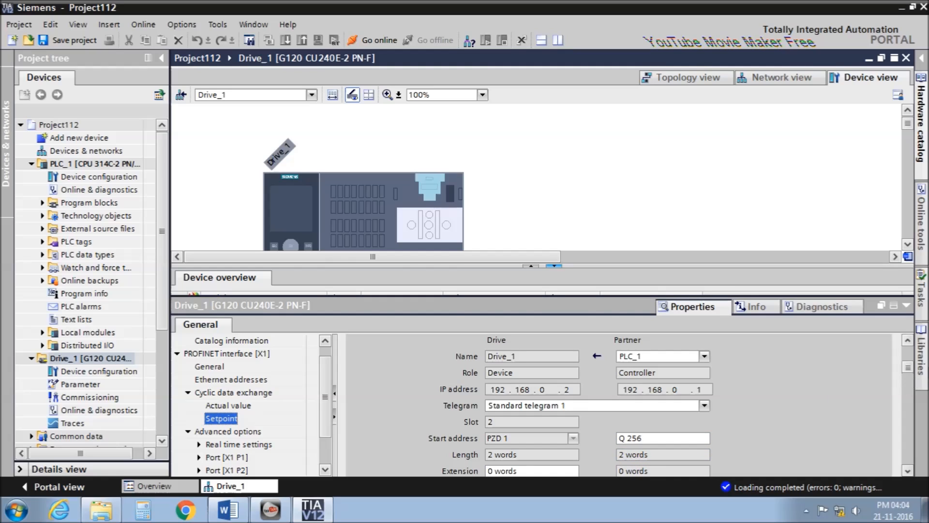
mouse_move(905, 369)
mouse_down()
mouse_move(904, 384)
mouse_move(904, 369)
mouse_up()
drag(625, 299, 625, 228)
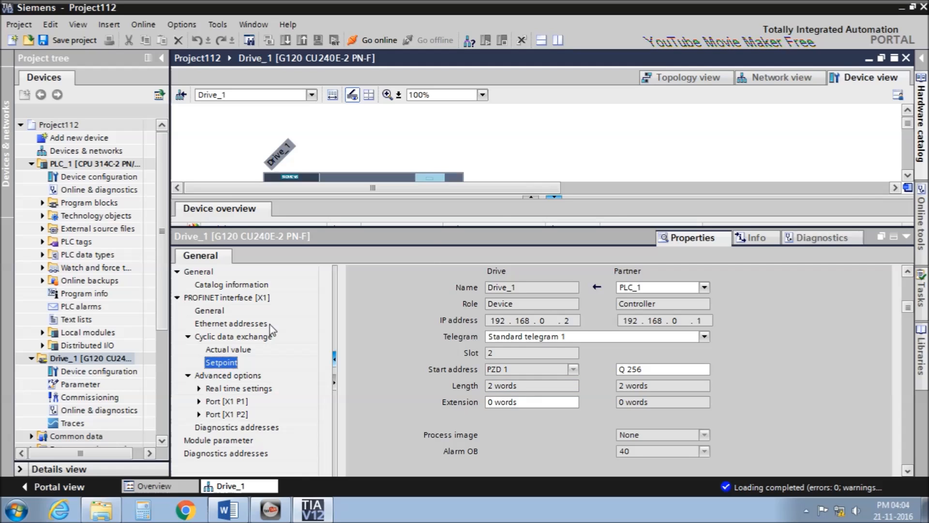
Open Main [OB1] and insert a normally open contact into Network 1, removing the extra coil.
click(906, 237)
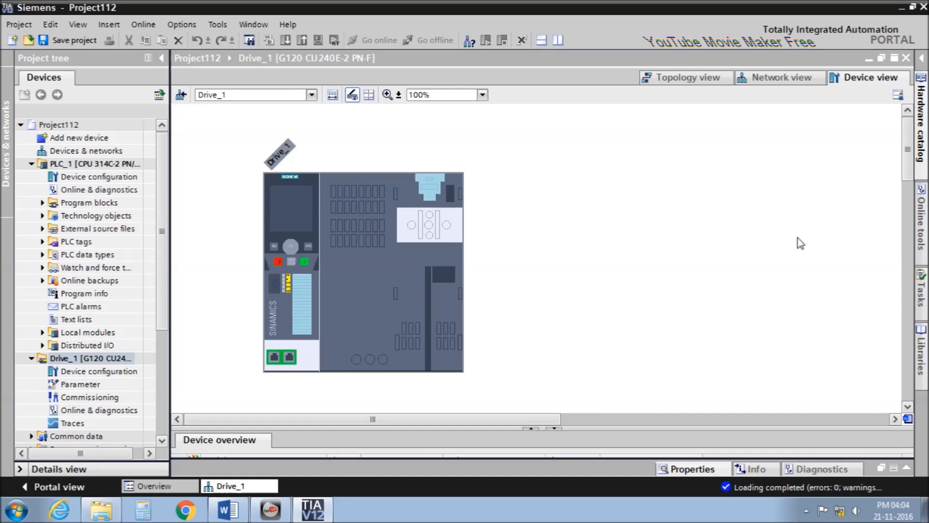
click(43, 202)
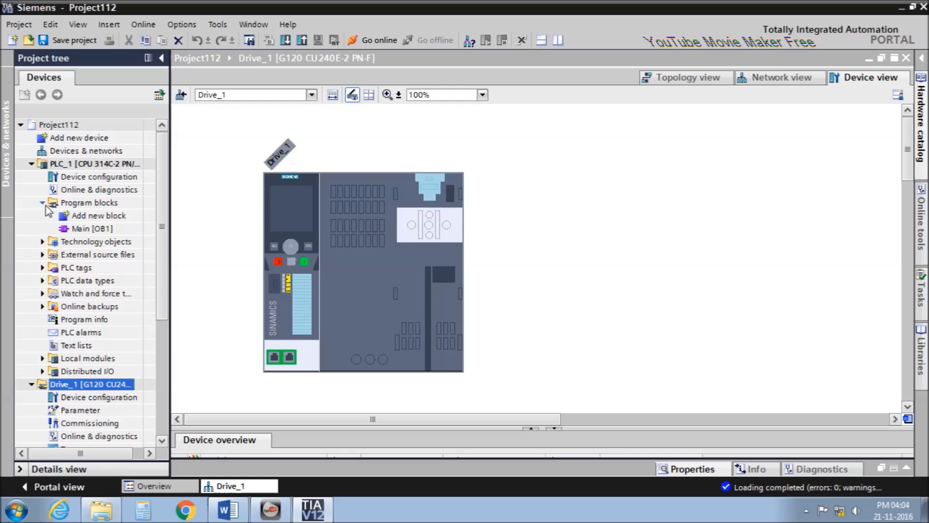
double_click(94, 228)
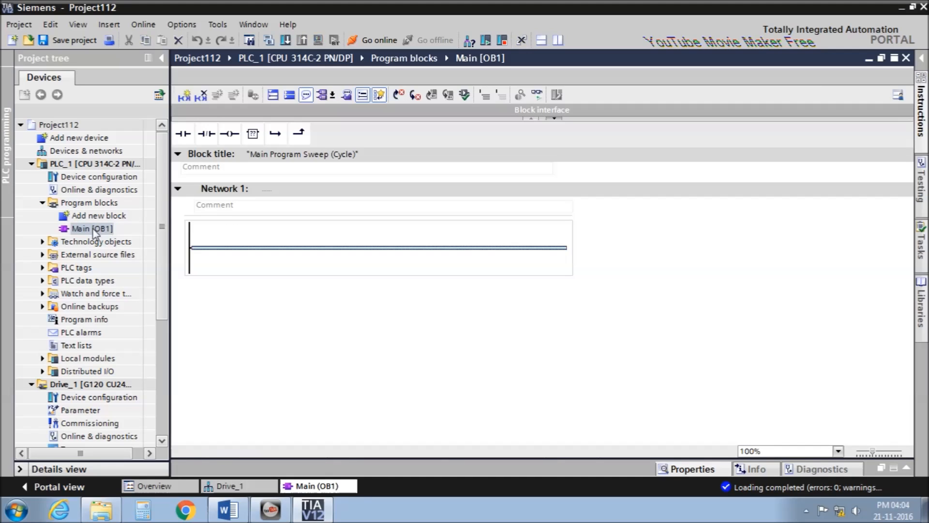
key(shift+F2)
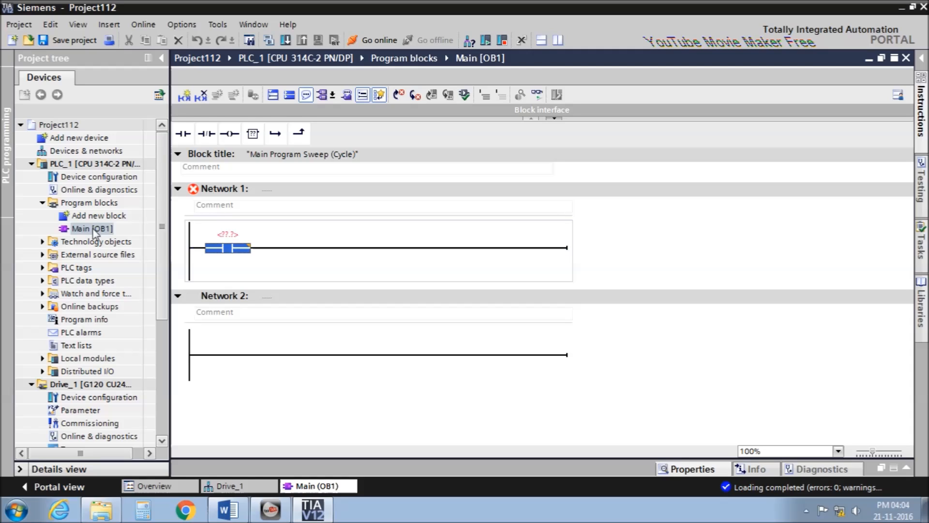
key(shift+F7)
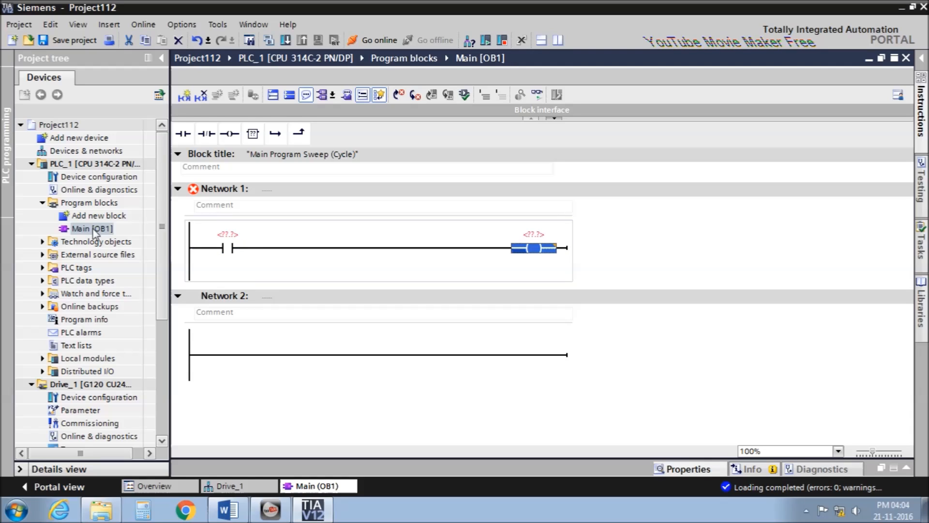
click(283, 247)
click(530, 248)
key(Delete)
Add a MOVE box after the contact and address the contact as %I136.0.
drag(259, 143, 311, 243)
text(move)
key(Return)
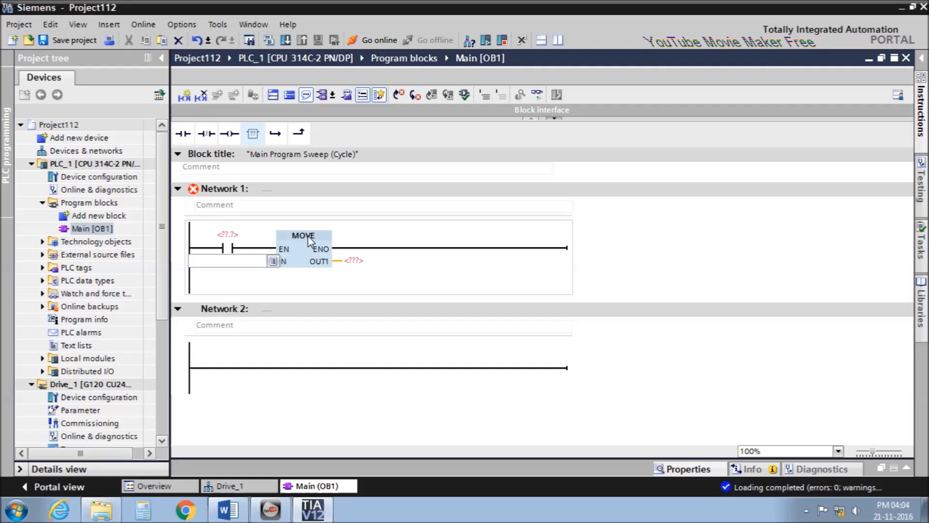
click(228, 234)
text(i136.0)
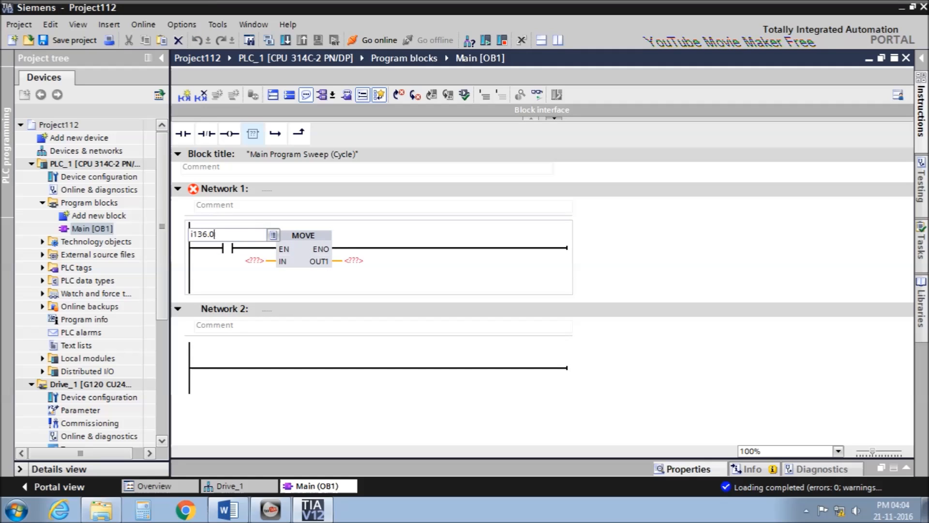
key(Return)
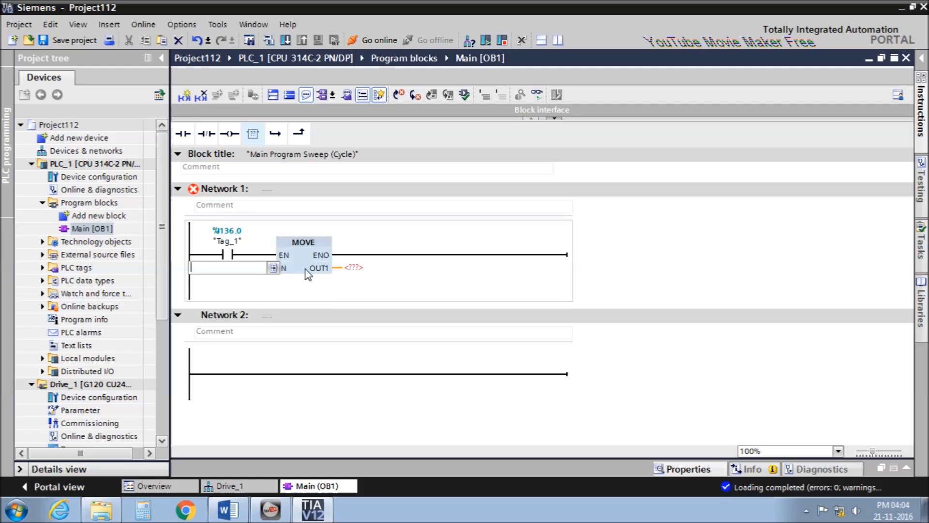
In the Word document, find the control word codes 16#47E (on/off) and 16#47F (run).
click(238, 508)
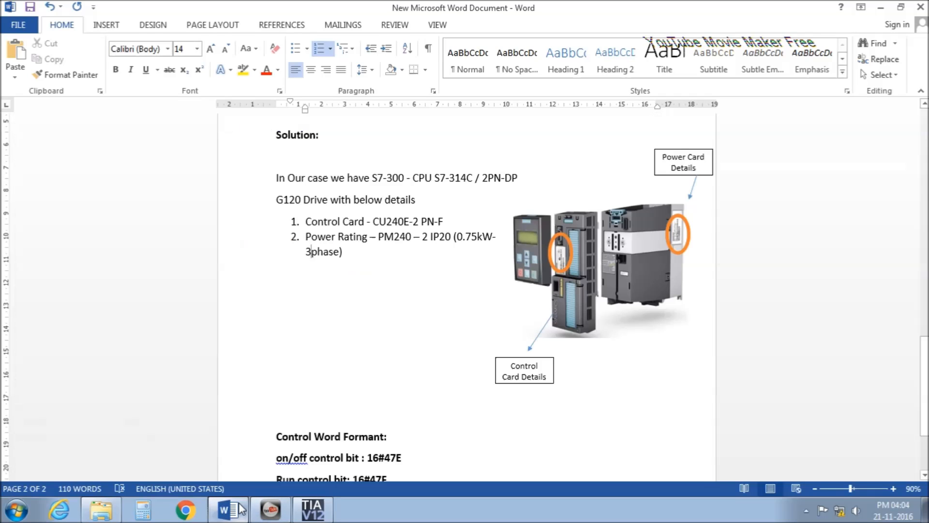
scroll(363, 354, down, 2)
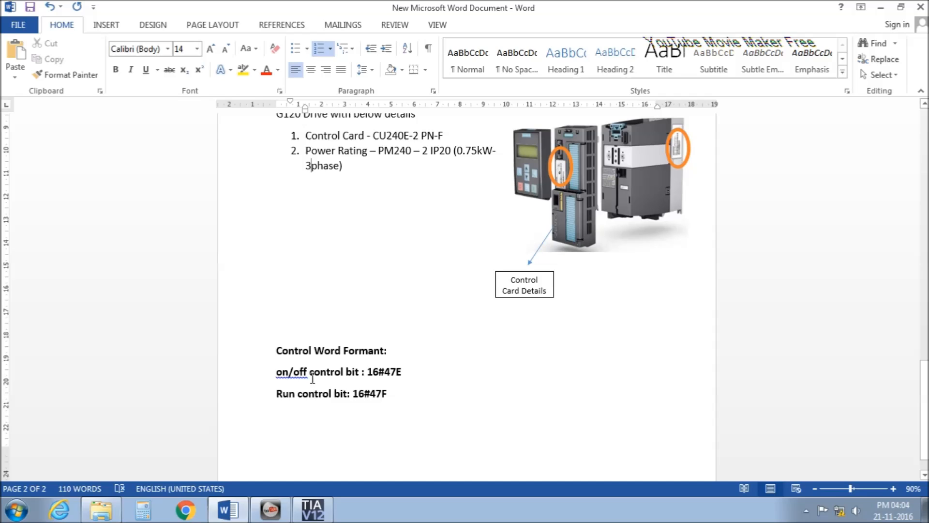
drag(367, 377, 404, 377)
click(404, 408)
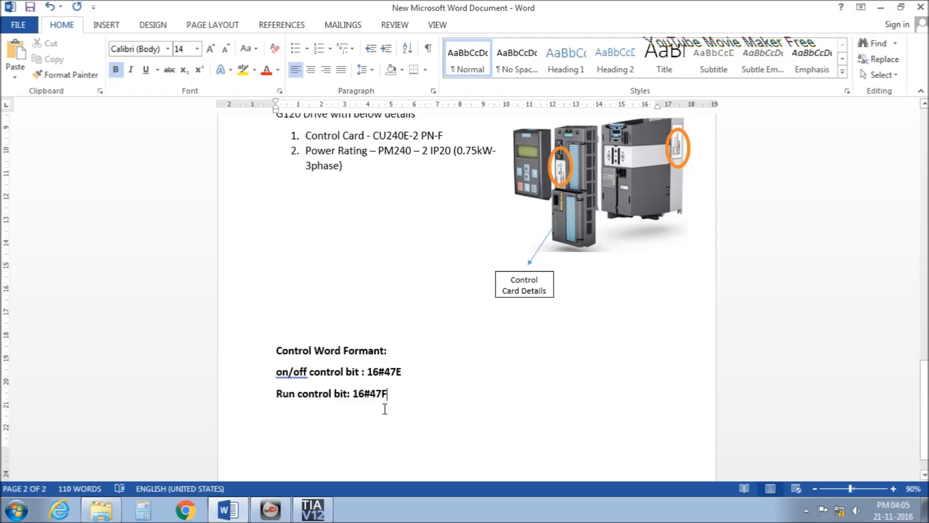
click(355, 399)
drag(362, 399, 395, 396)
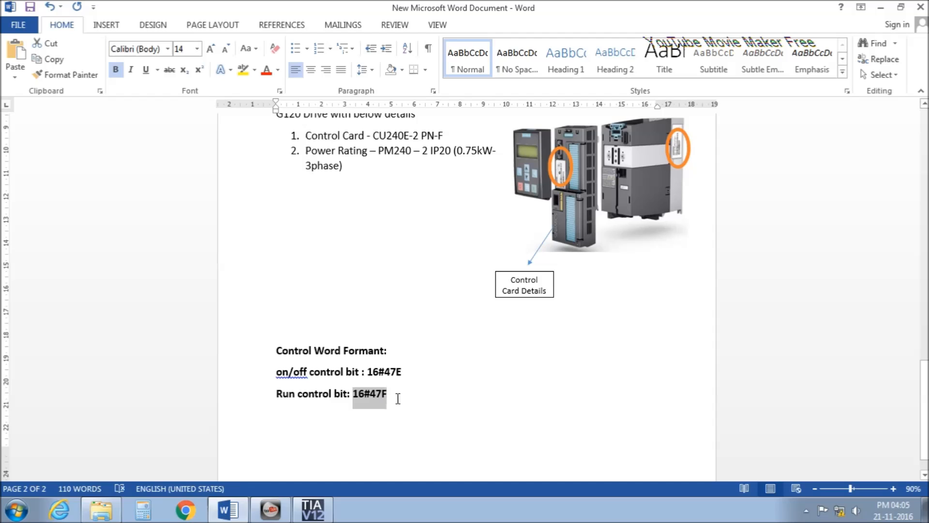
click(484, 415)
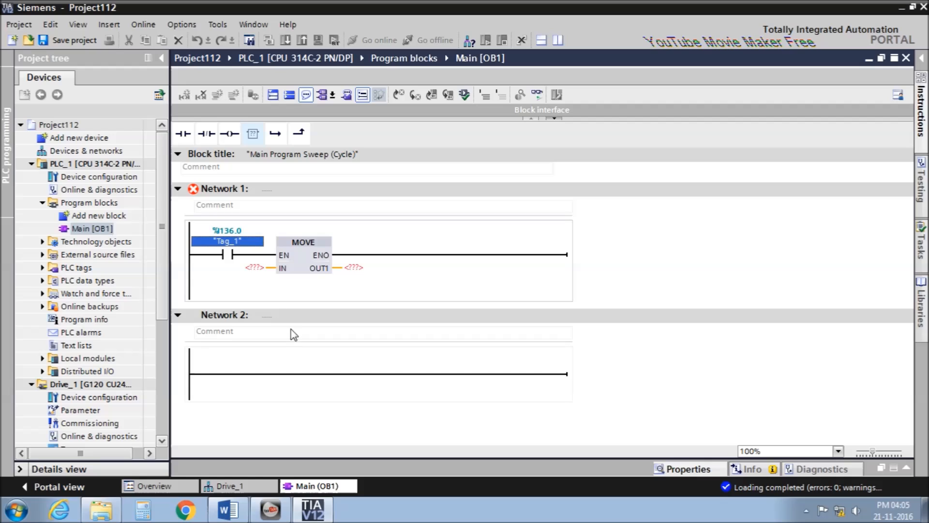
Set Network 1's MOVE input to 16#47E and its output to %QW256:P.
click(251, 267)
text(16#)
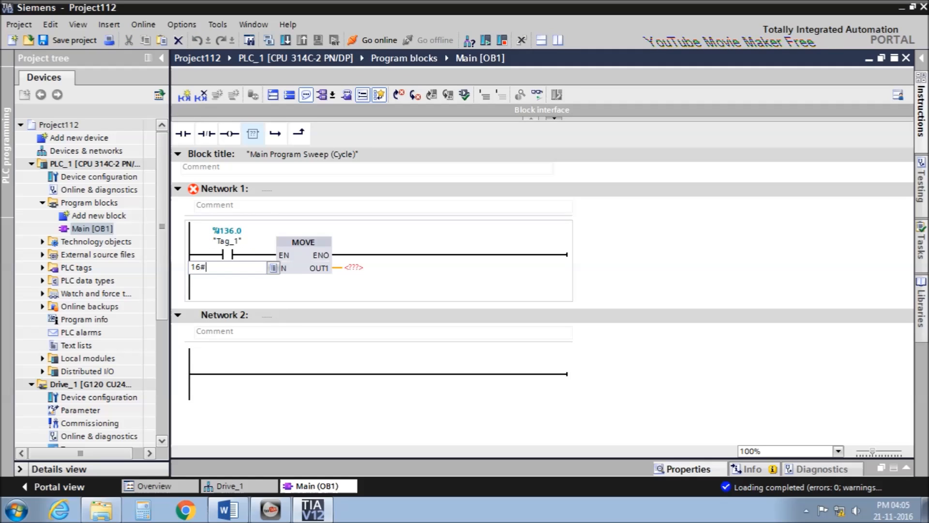
text(47e)
key(Return)
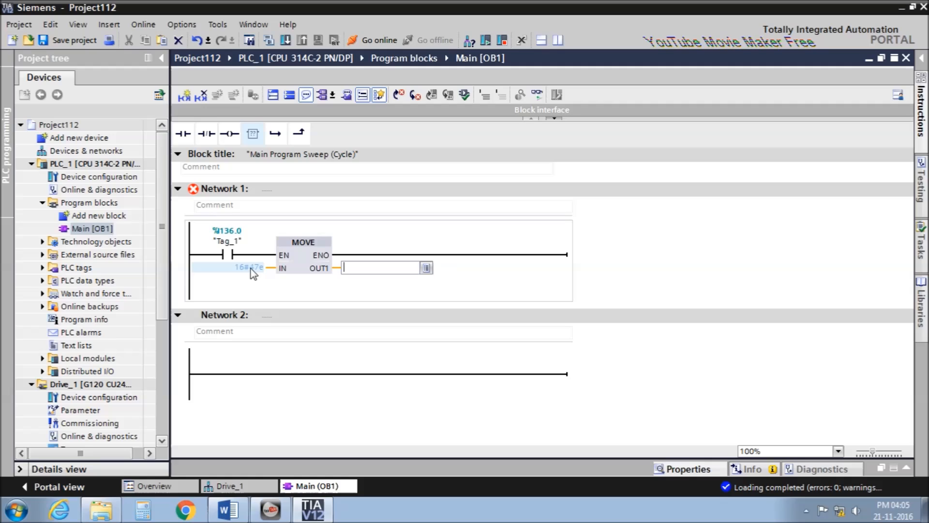
text(pqw256)
key(Return)
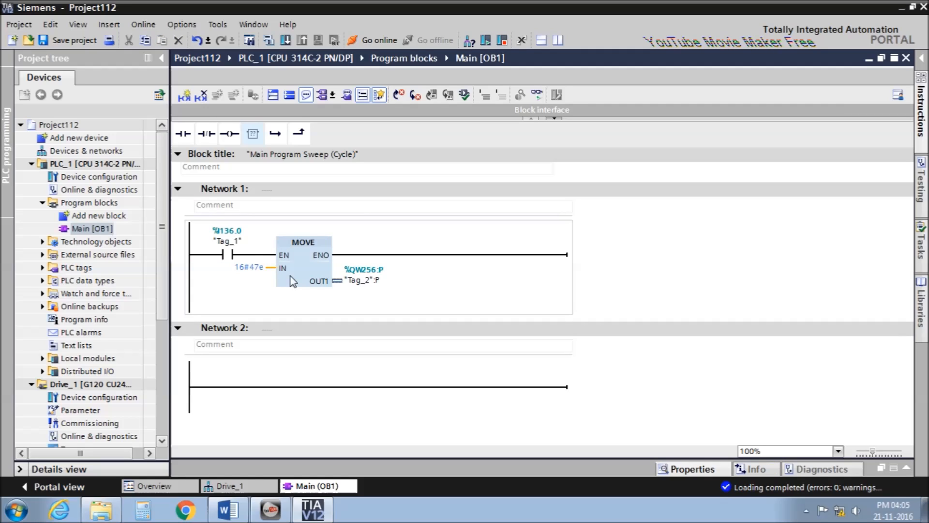
Add a normally open contact and a MOVE box to Network 2.
click(245, 387)
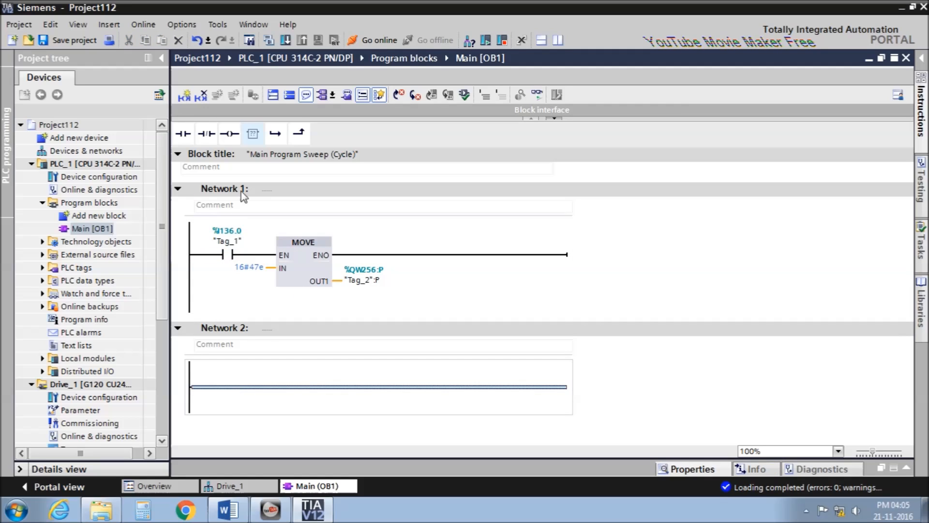
click(183, 134)
click(252, 134)
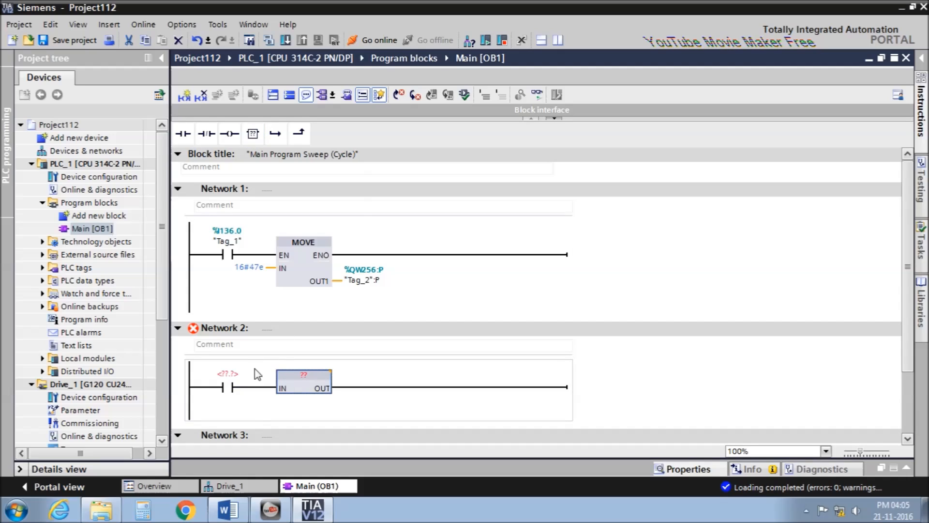
click(302, 375)
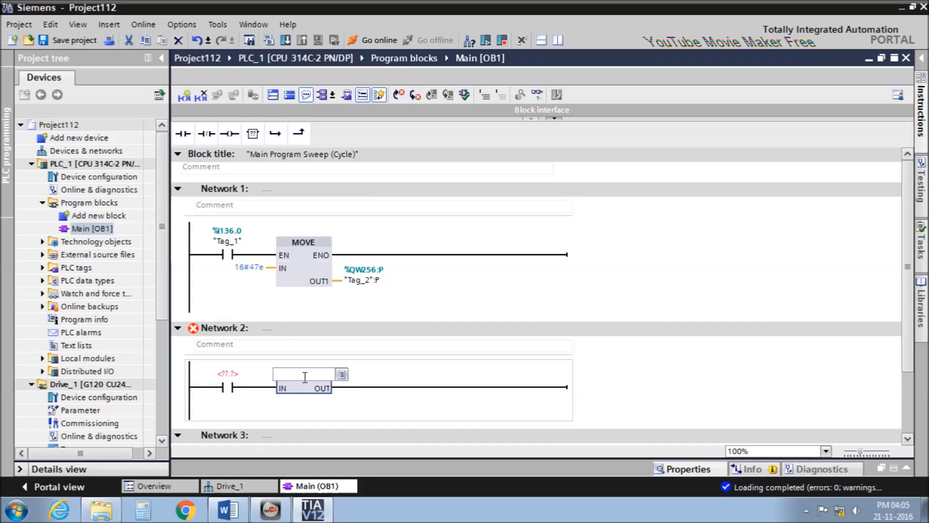
text(move)
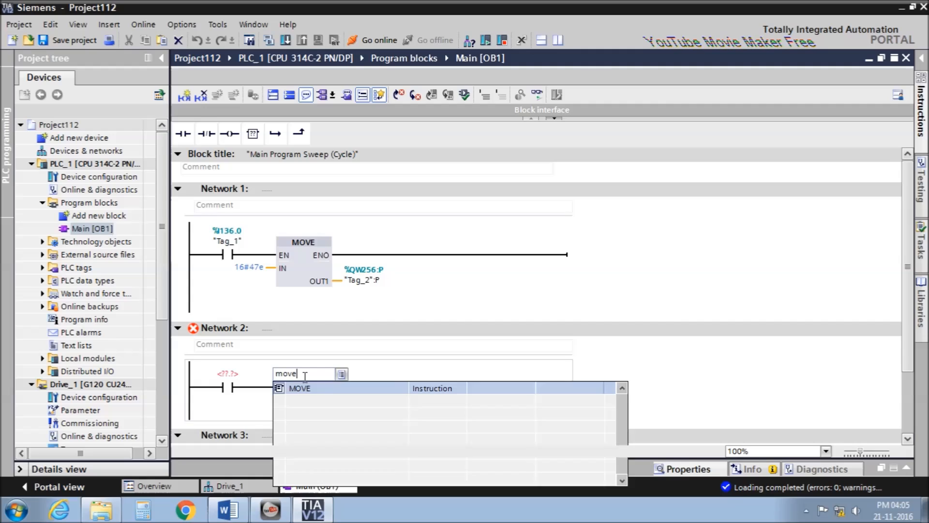
key(Return)
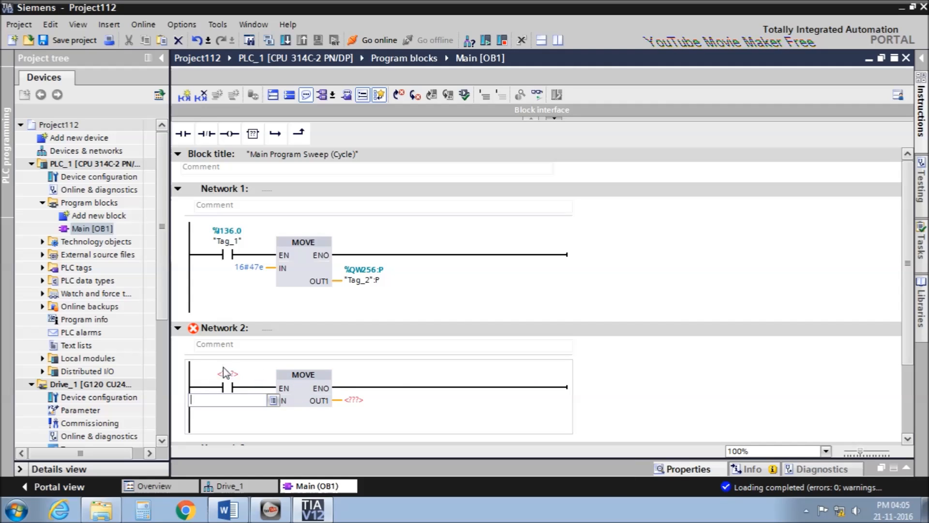
Address Network 2's contact I136.0 and set the MOVE to write 16#47F to %QW256.
click(227, 375)
click(228, 375)
text(i136.0)
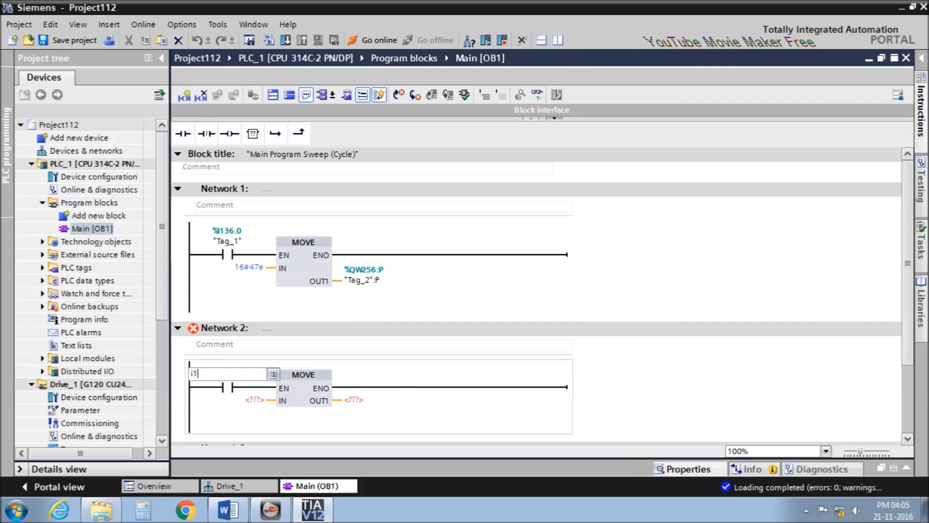
key(Return)
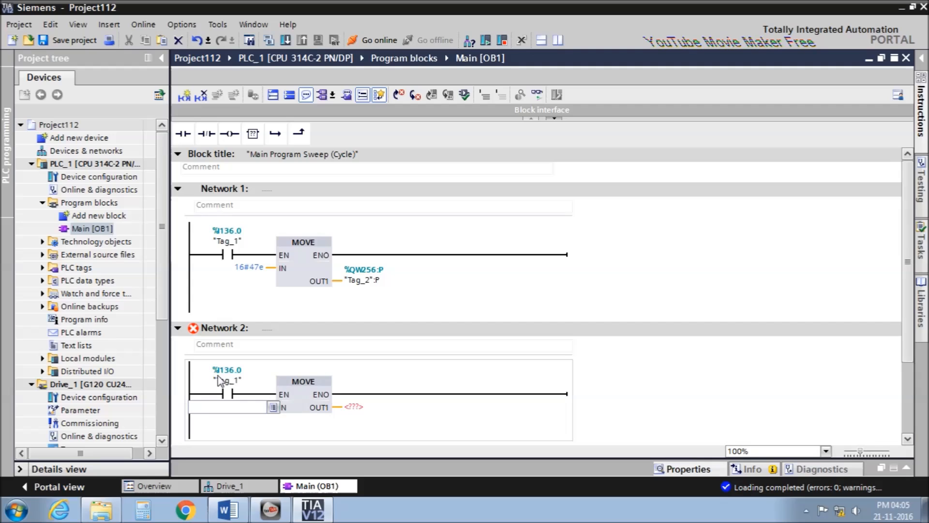
text(16)
text(#2)
text(47f)
key(Return)
text(qw2)
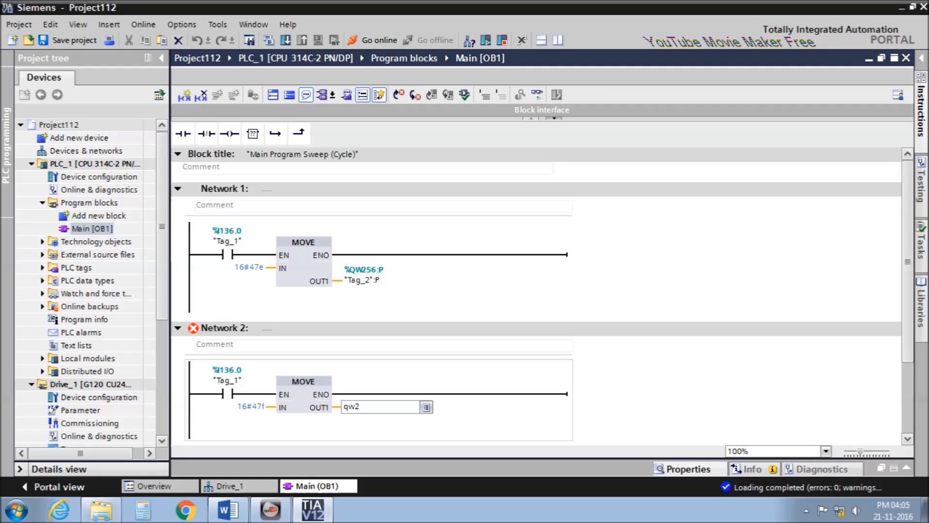
text(56)
key(Return)
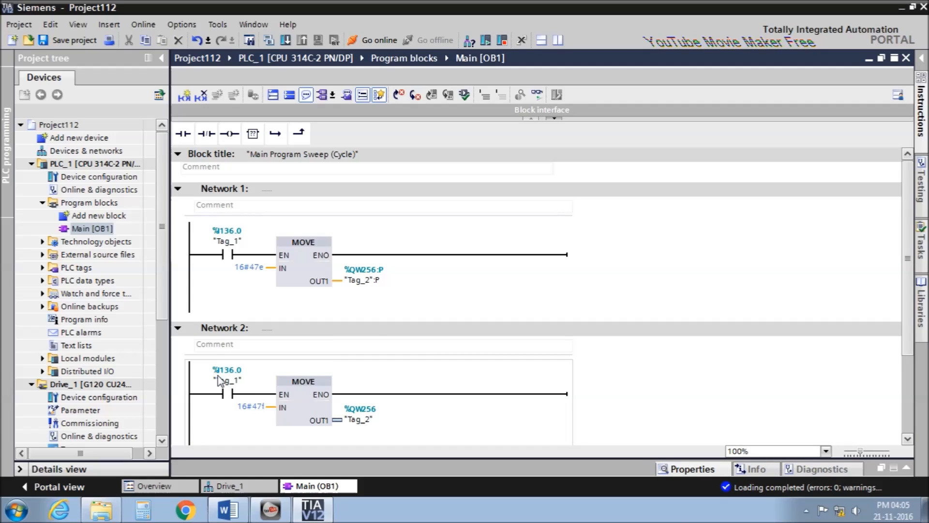
Change Network 2's contact address to %I136.1 and select its MOVE box for copying.
click(305, 407)
double_click(213, 381)
text(i136.1)
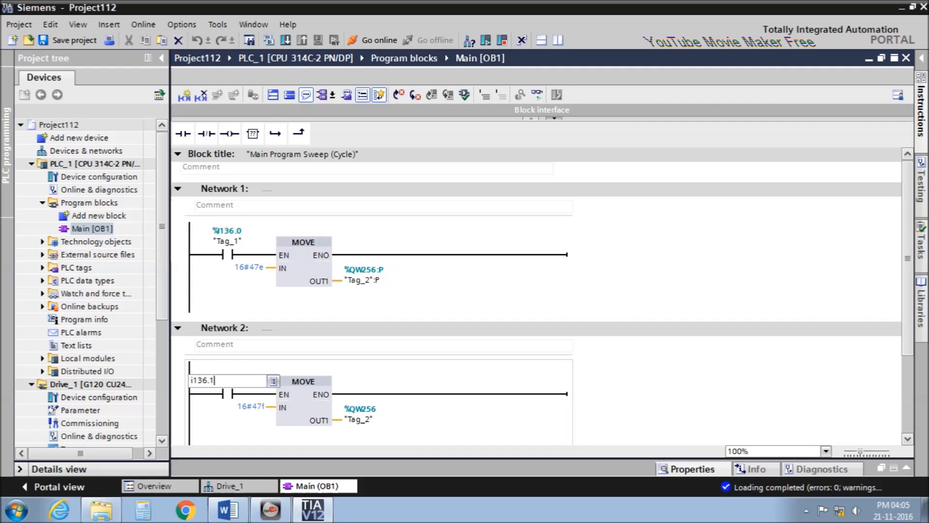
key(Return)
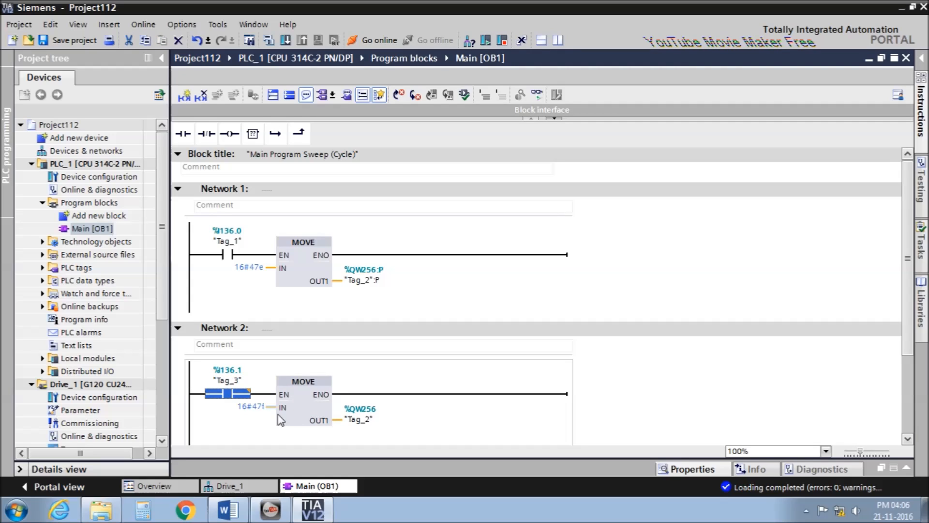
click(306, 414)
Insert Network 3 with a pasted MOVE box whose input is %MW10.
key(ctrl+r)
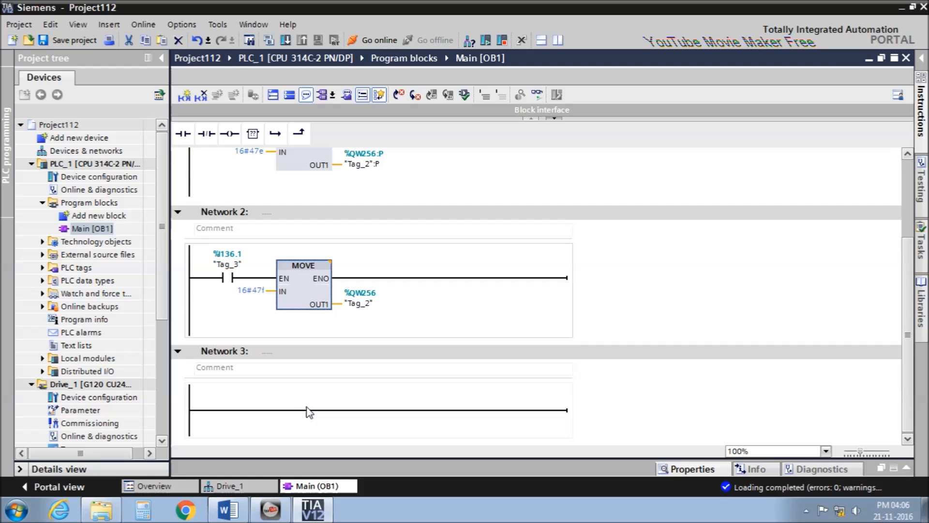
key(ctrl+v)
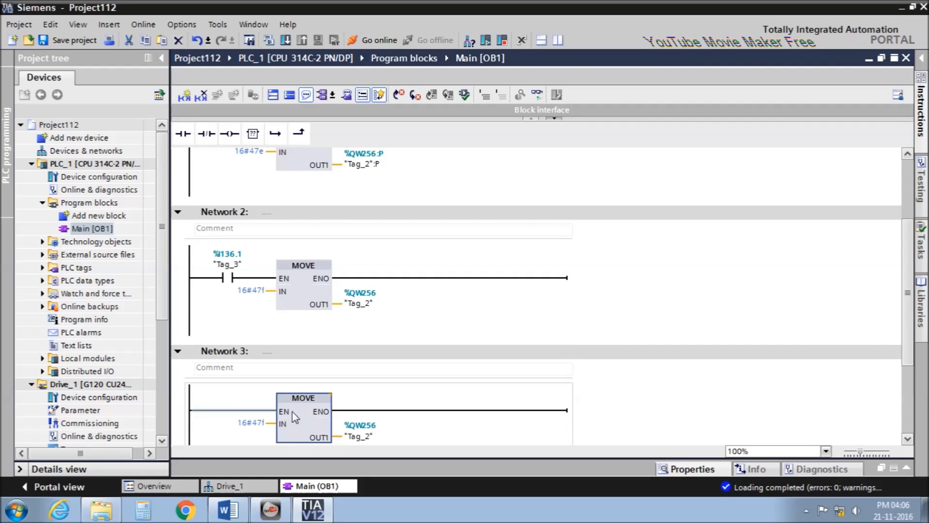
double_click(249, 423)
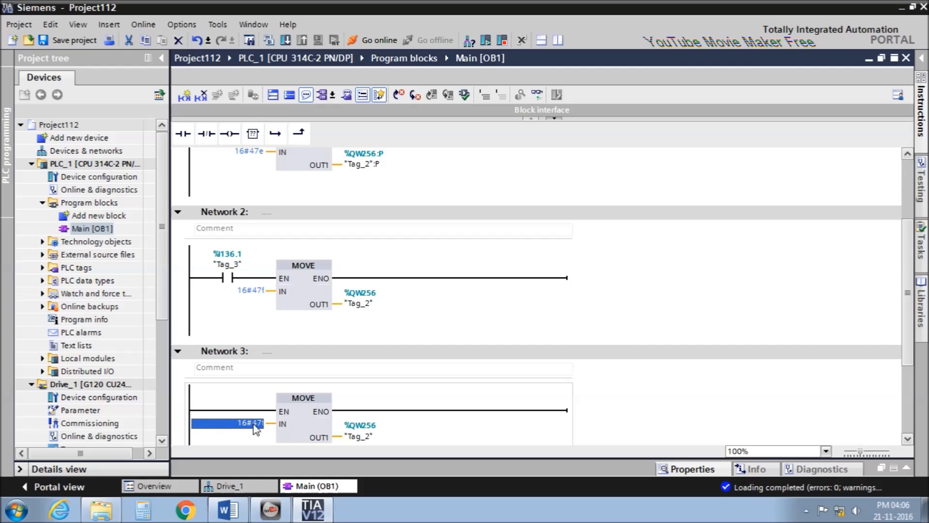
text(mw10)
key(Return)
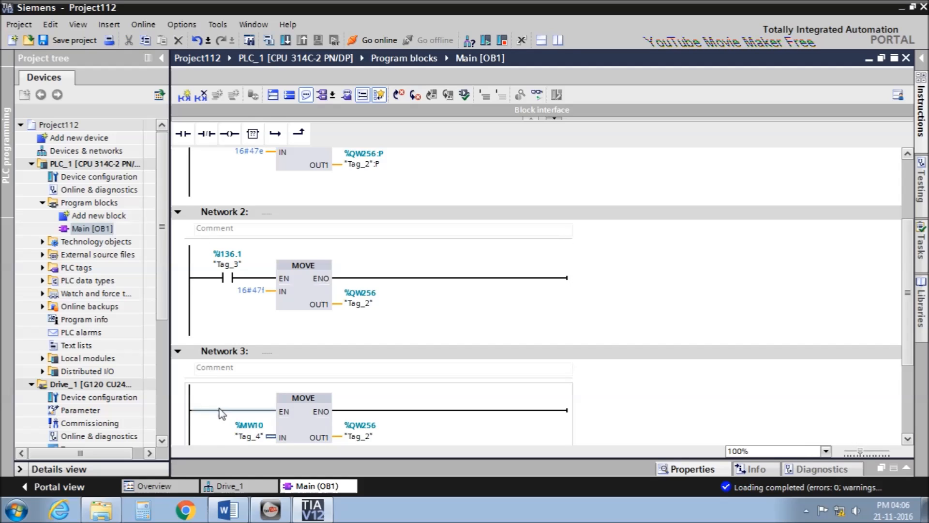
Add contact %I136.2 to Network 3 and set the MOVE output to %QW258.
click(183, 134)
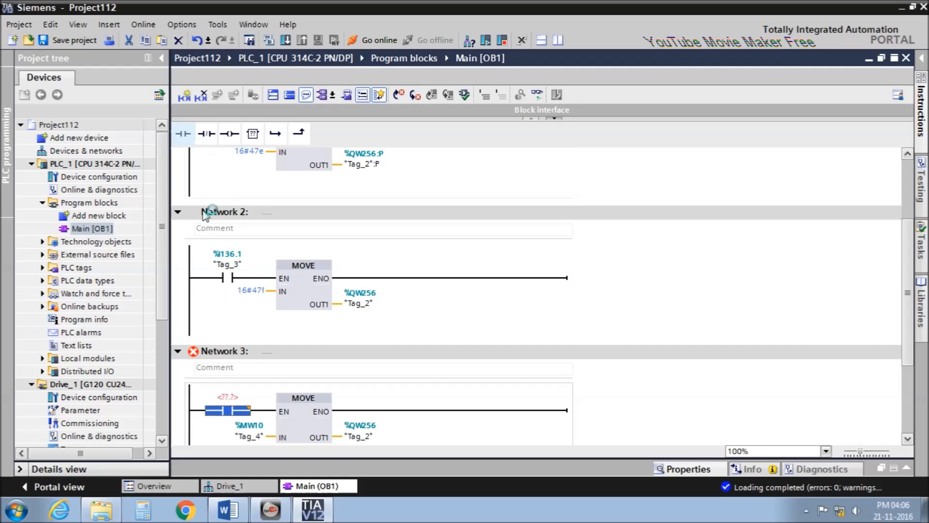
click(237, 394)
text(i)
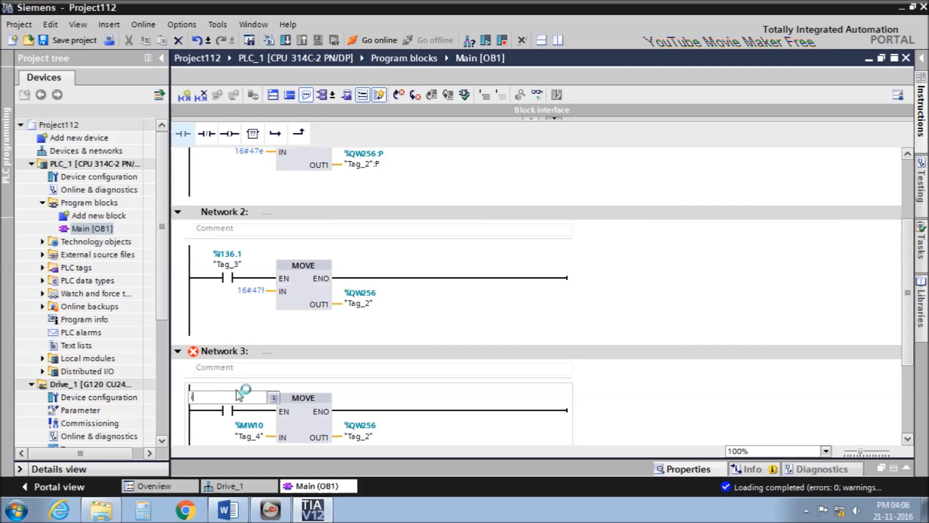
text(136.2)
key(Return)
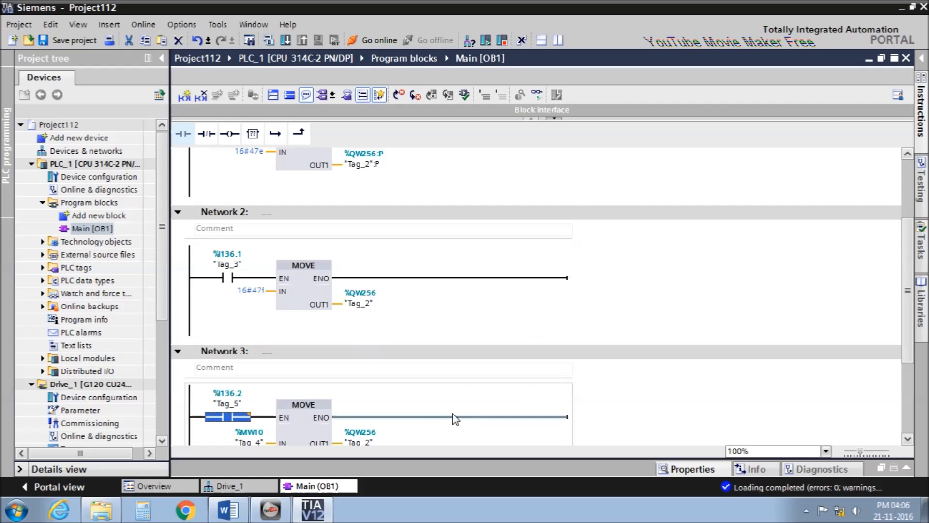
click(361, 442)
scroll(433, 433, down, 3)
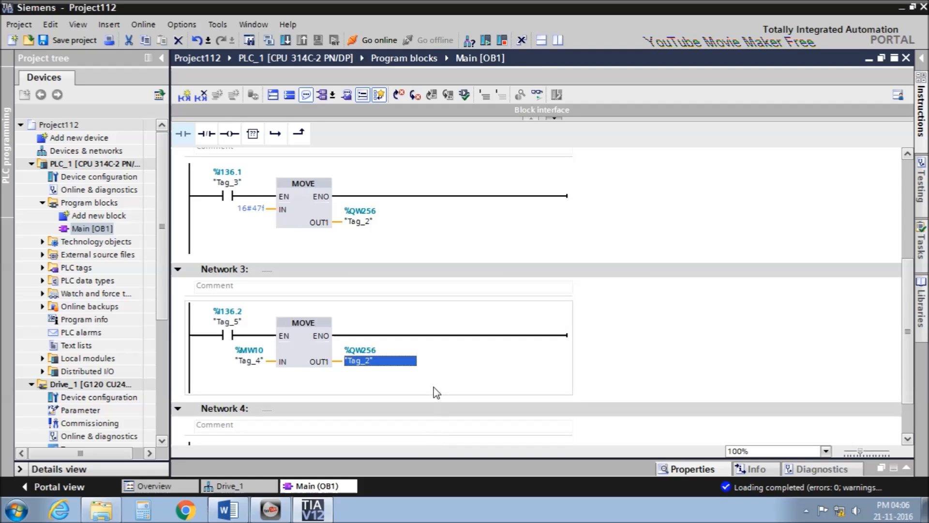
text(qw258)
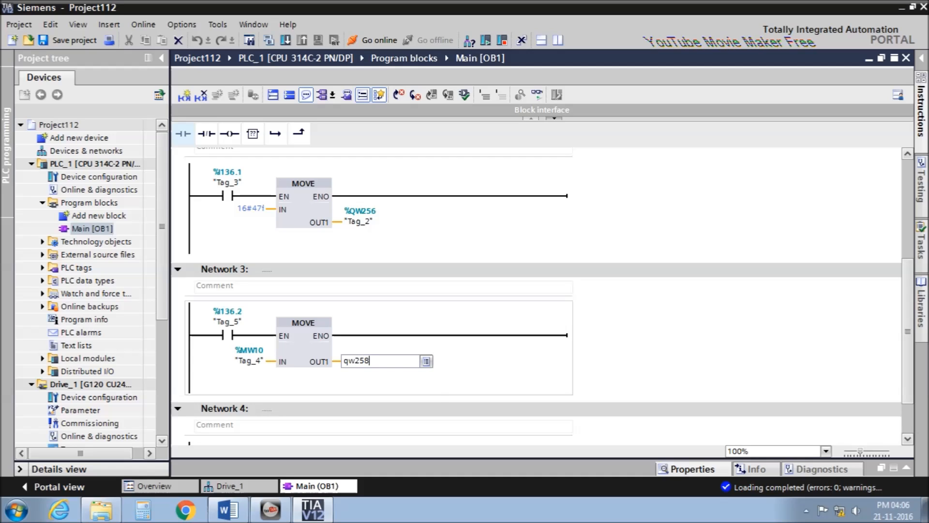
key(Return)
scroll(436, 391, up, 6)
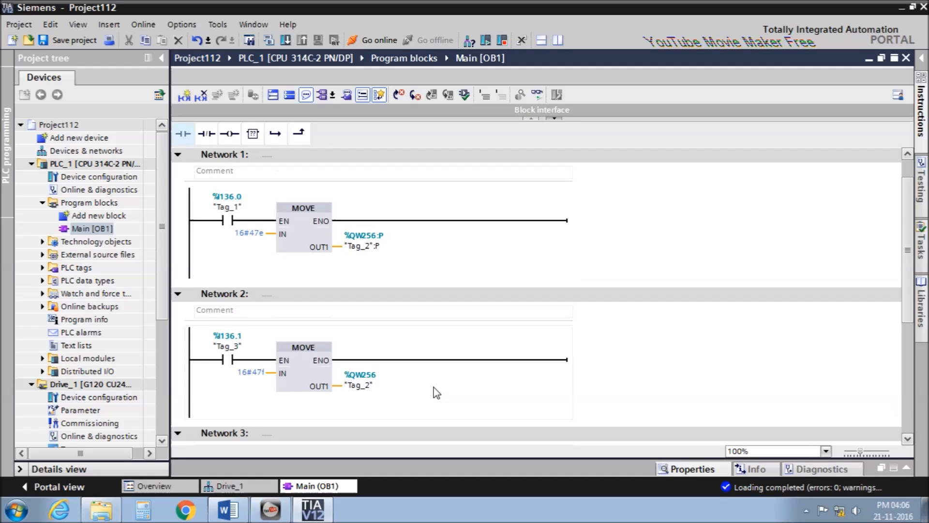
scroll(436, 391, down, 3)
scroll(436, 392, down, 3)
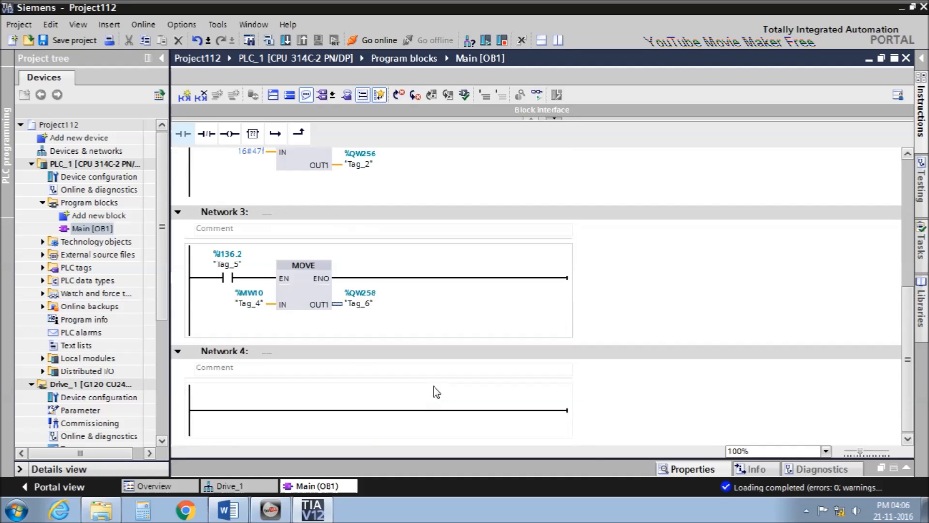
scroll(436, 392, up, 3)
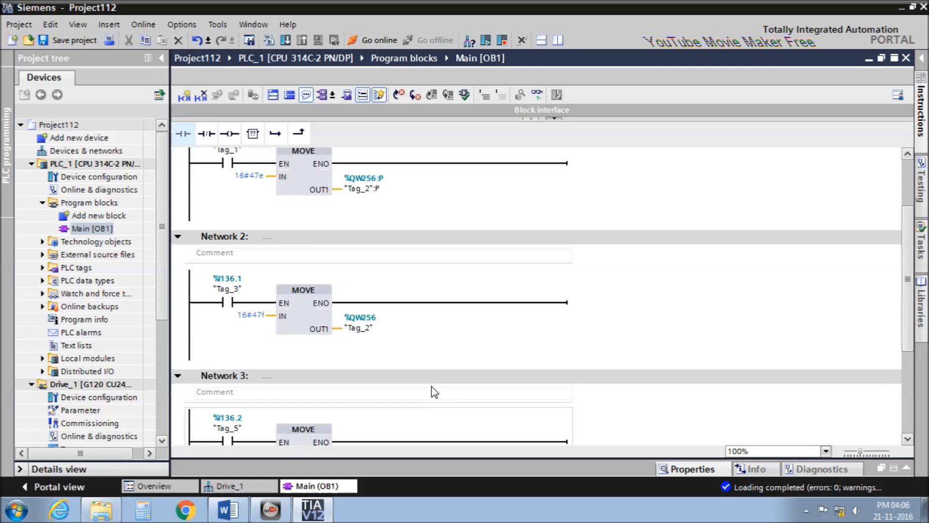
Download Main [OB1] to PLC_1, overwriting the block, and check the log shows no errors.
click(285, 40)
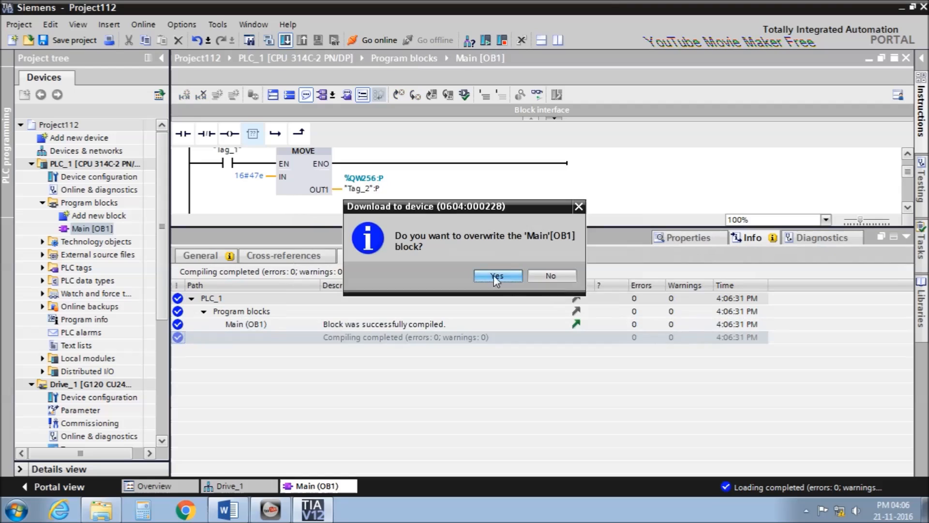
click(493, 274)
drag(162, 238, 161, 245)
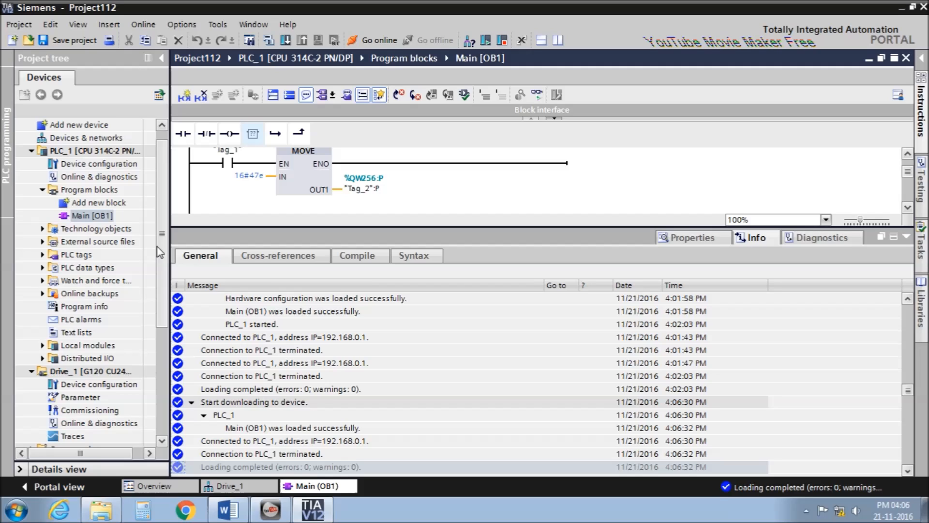
scroll(159, 251, down, 4)
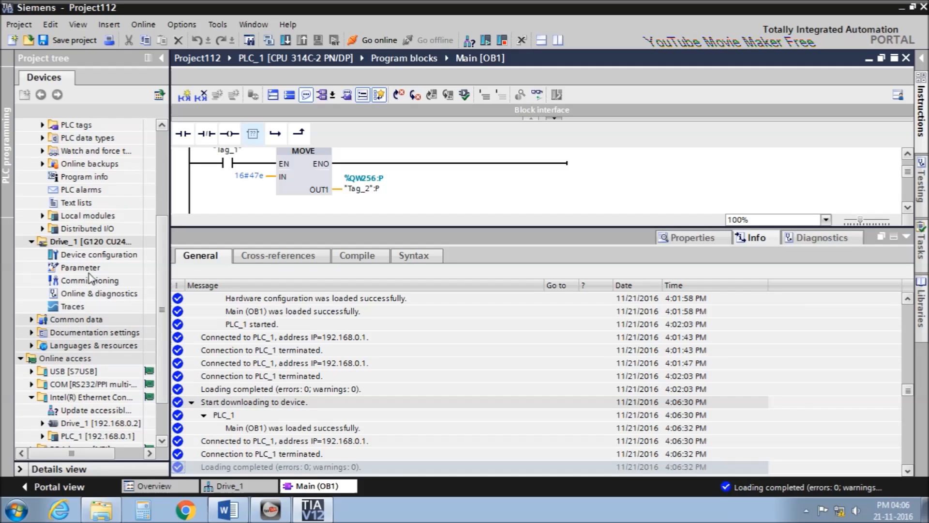
Open Drive_1's online diagnostics Assign name page and the Go online dialog showing 192.168.0.2.
double_click(97, 293)
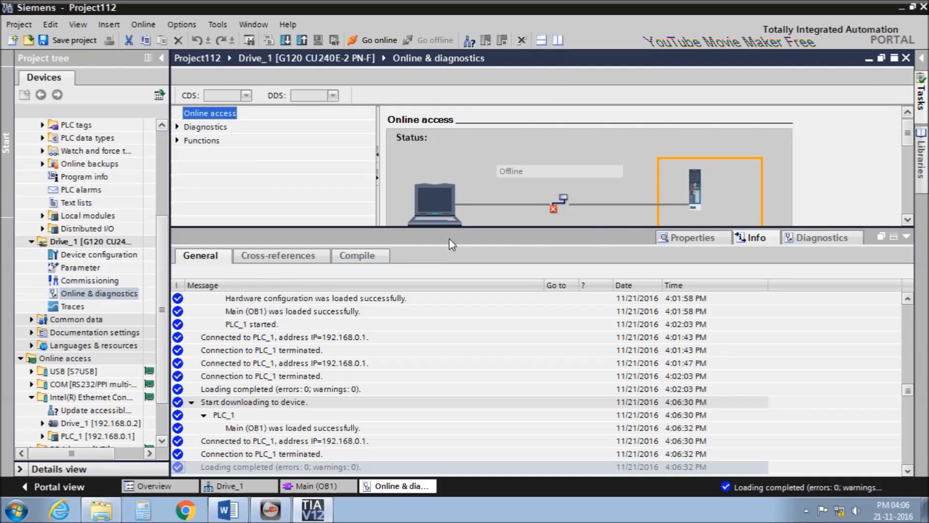
click(906, 237)
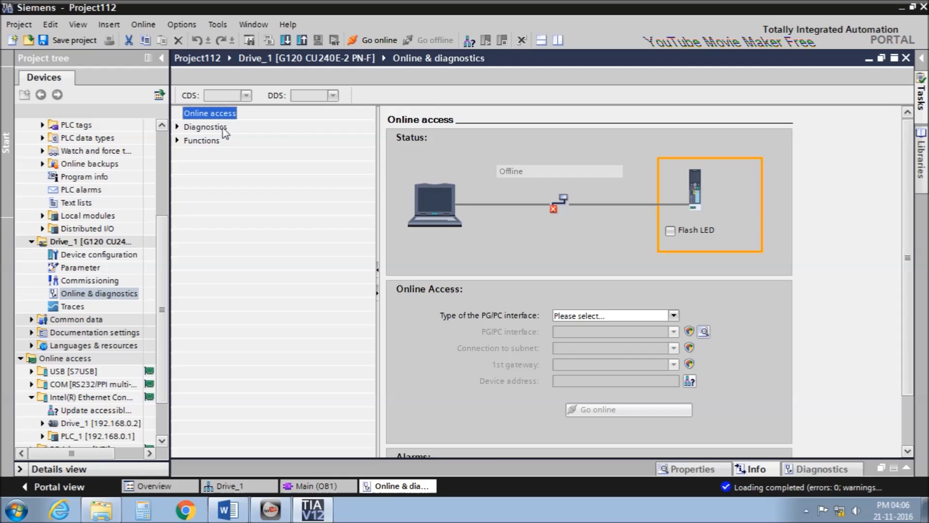
click(177, 140)
click(216, 156)
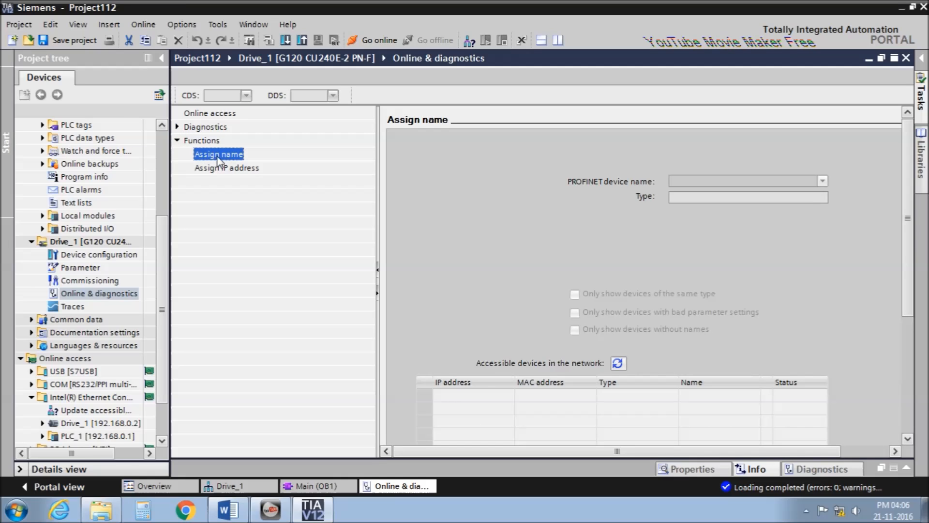
key(ctrl+k)
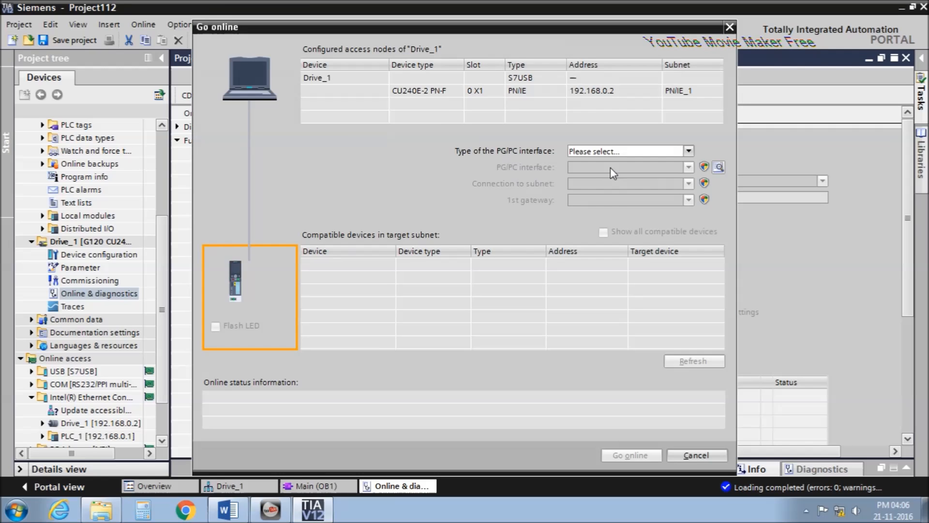
Go online with Drive_1 via PN/IE, the Intel Ethernet adapter and direct slot '0 X1'.
click(609, 152)
click(590, 177)
click(625, 167)
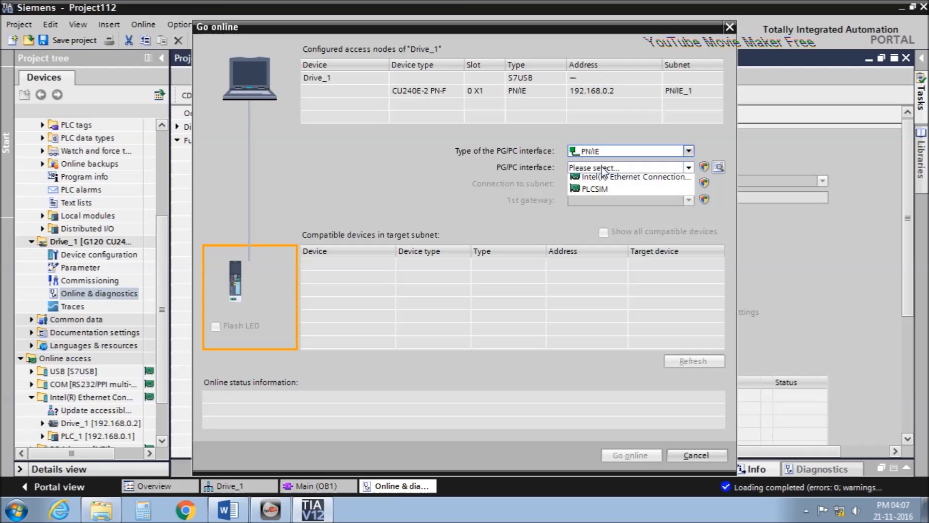
click(607, 187)
click(599, 185)
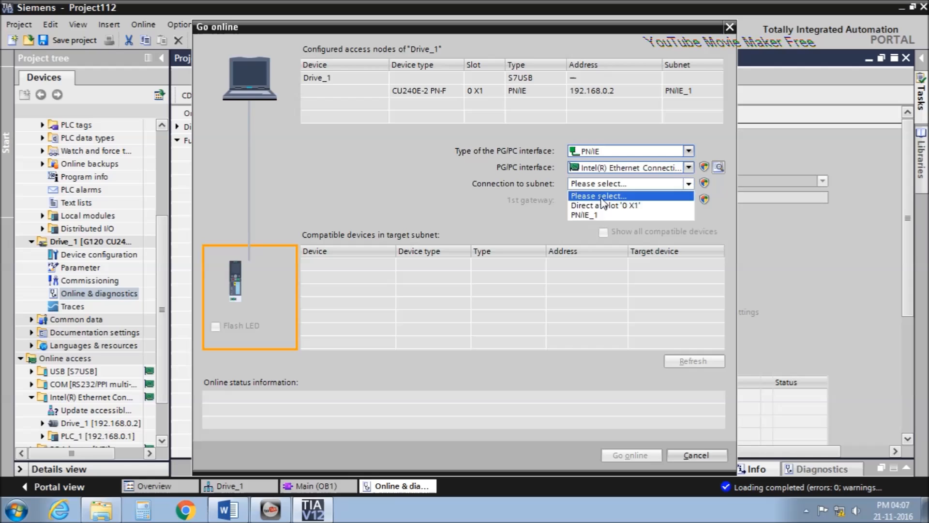
click(600, 206)
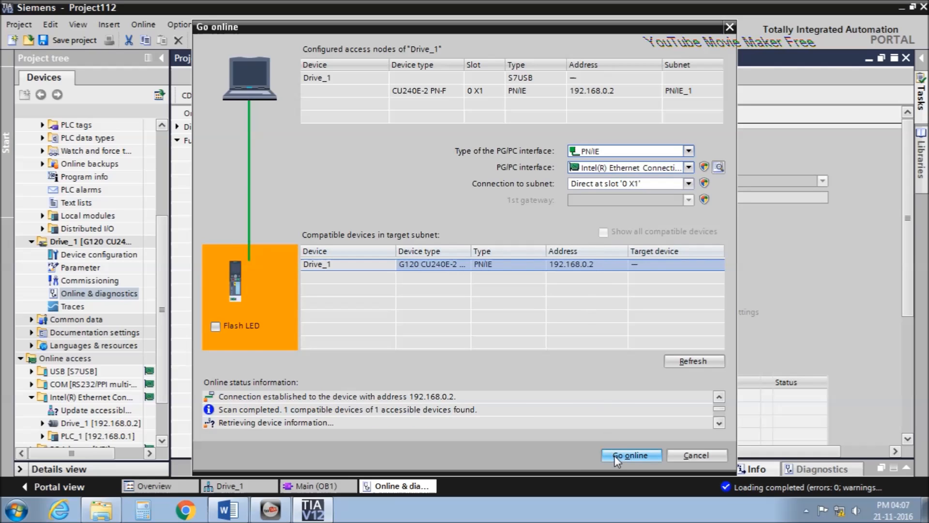
click(614, 455)
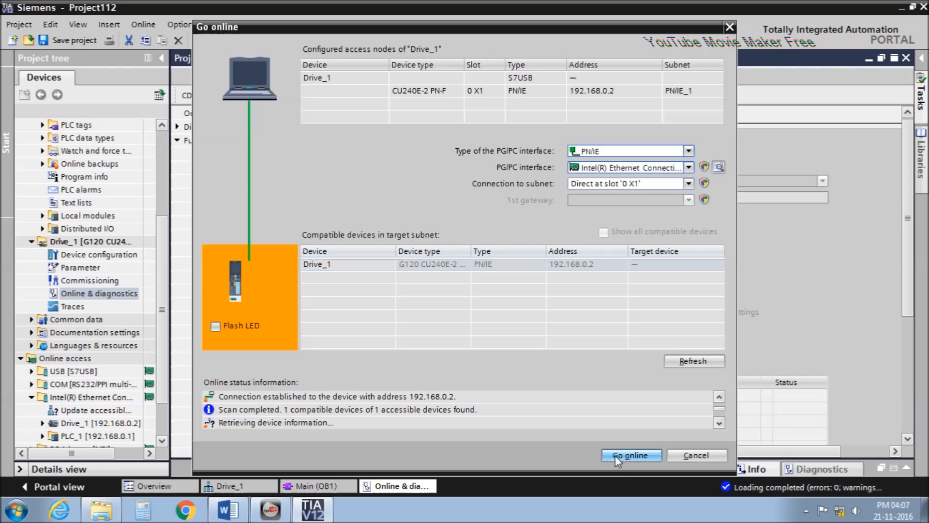
Collapse the diagnostics panel and show the drive's IP address assignment function.
click(806, 511)
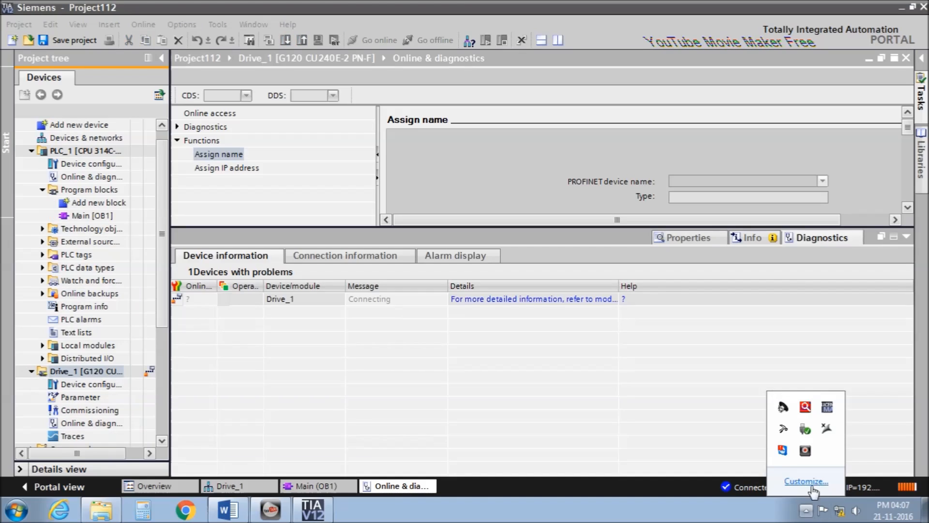
click(904, 236)
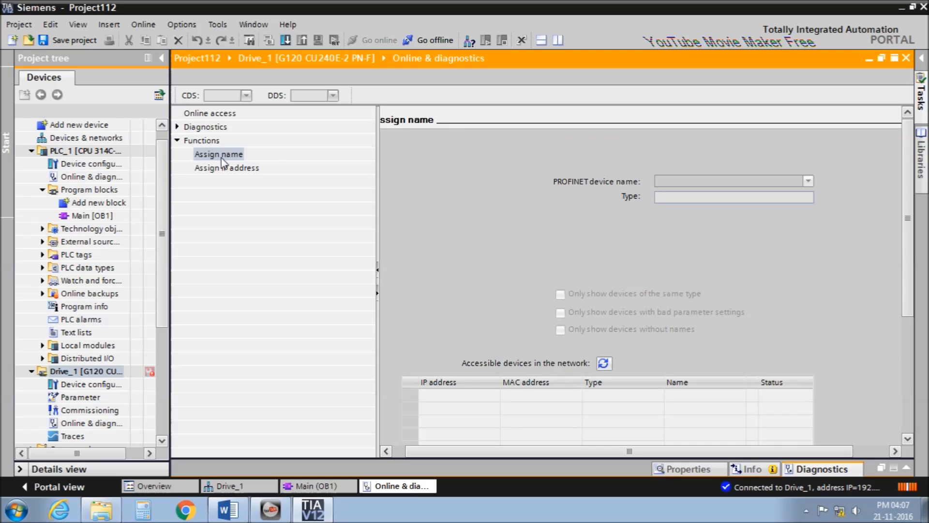
click(230, 167)
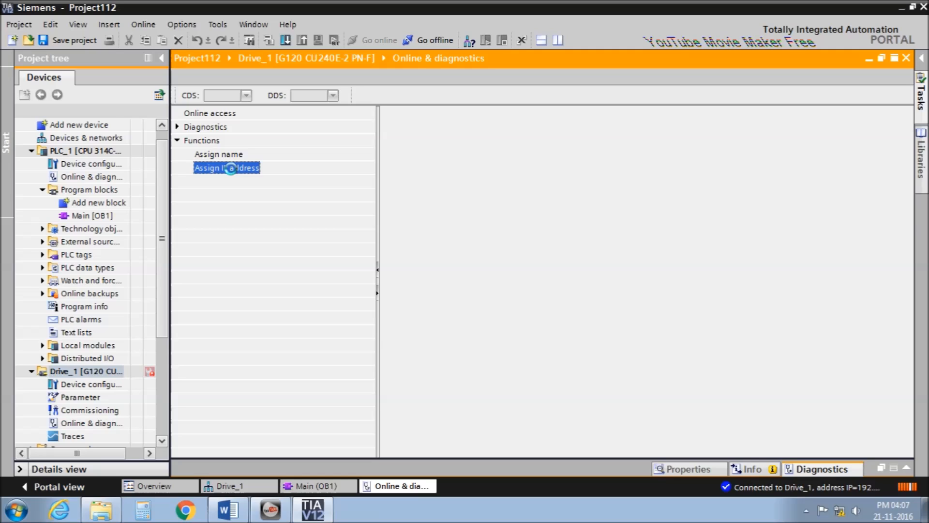
Assign the PROFINET name drive_1 to the accessible drive at 192.168.0.2.
click(221, 156)
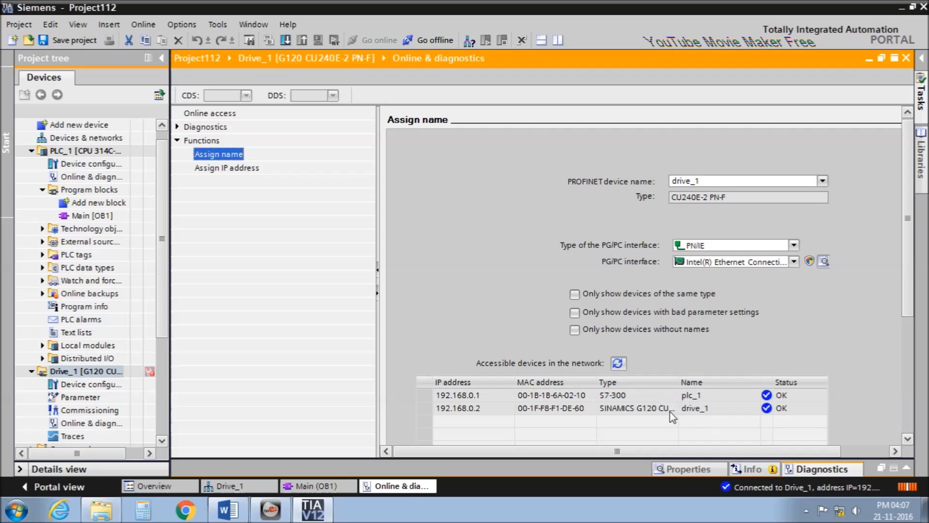
click(694, 411)
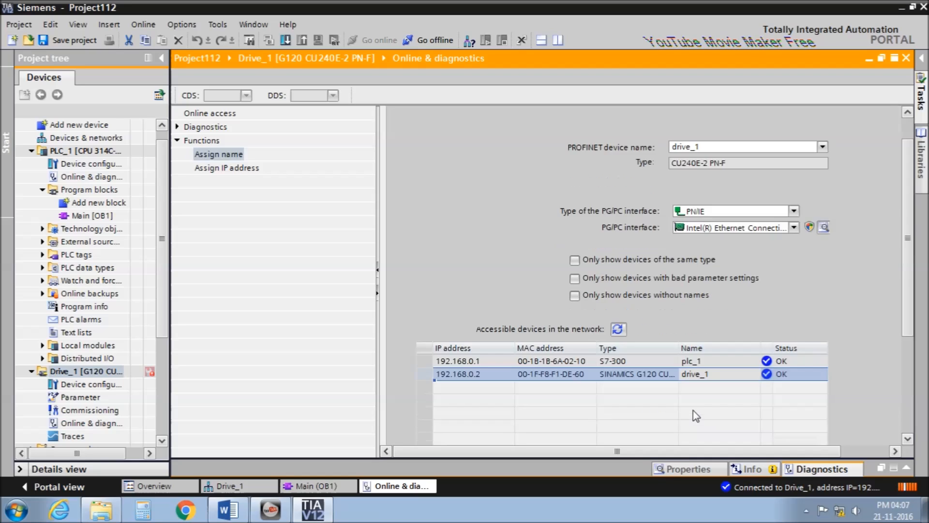
scroll(913, 310, down, 2)
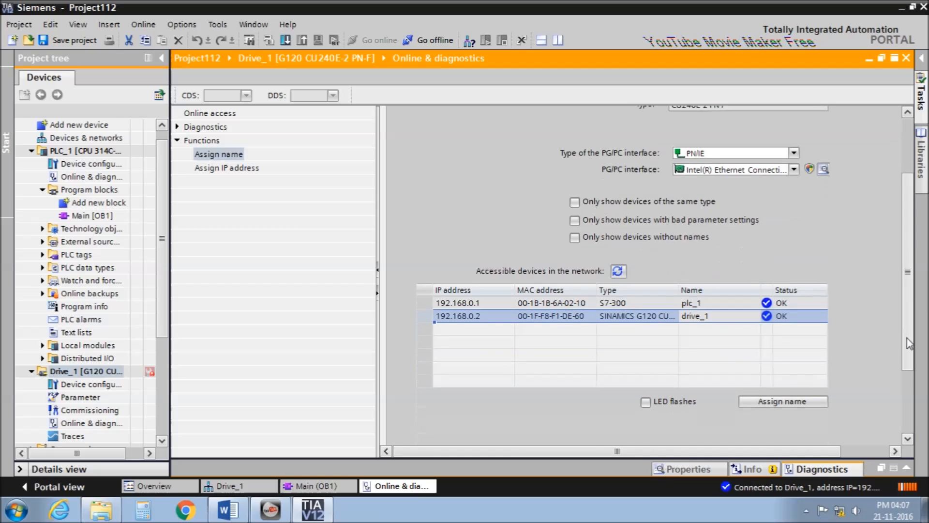
click(763, 402)
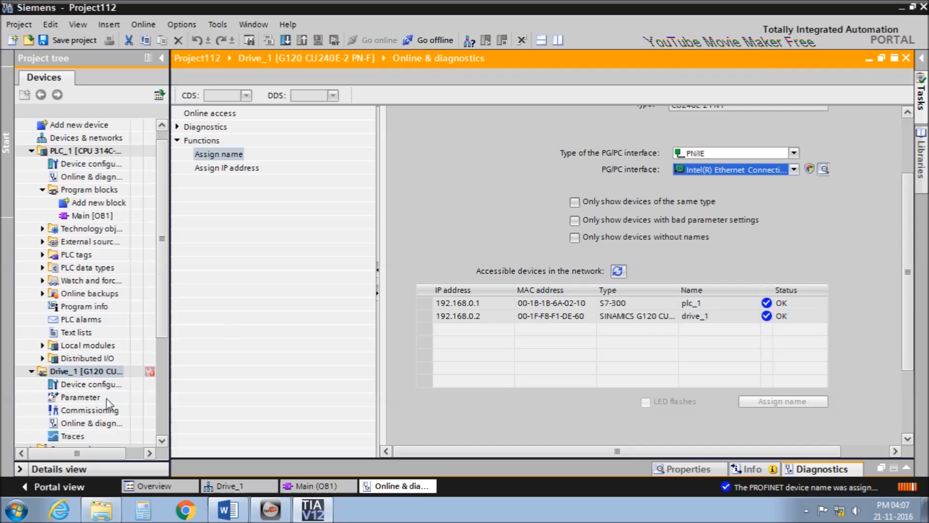
double_click(88, 411)
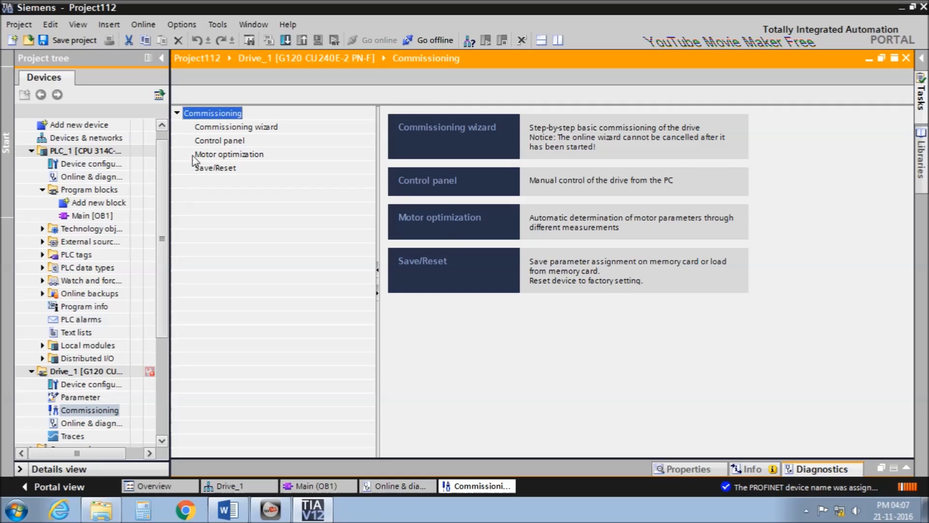
Start the commissioning wizard with default data sets, U/f linear control and No change for I/O.
click(262, 127)
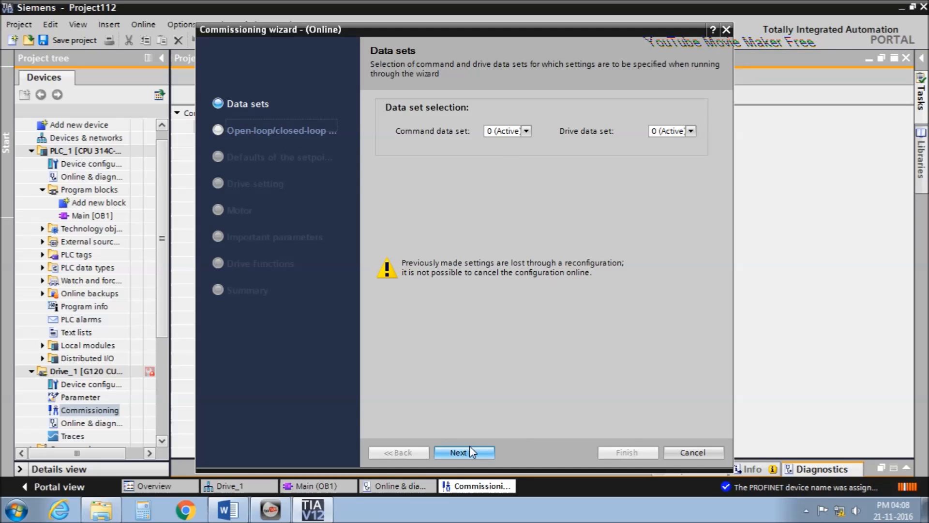
click(470, 446)
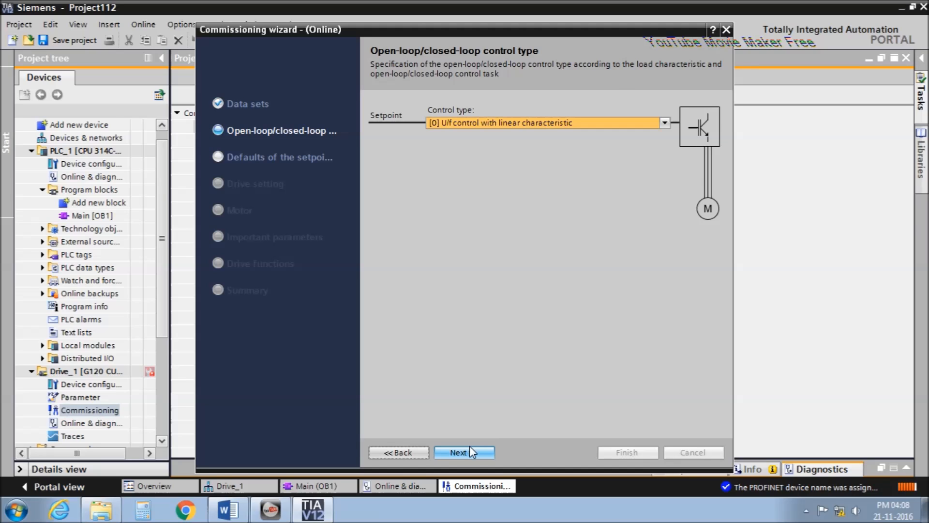
click(469, 446)
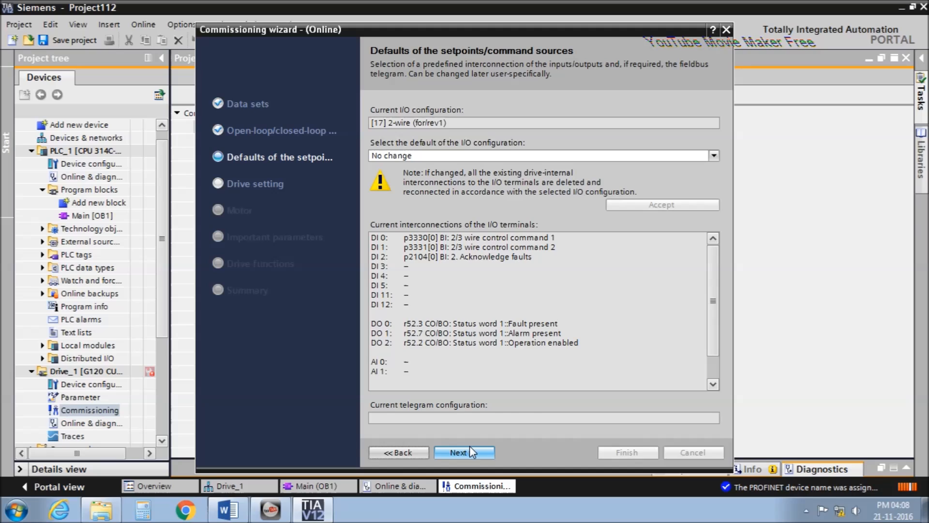
click(431, 154)
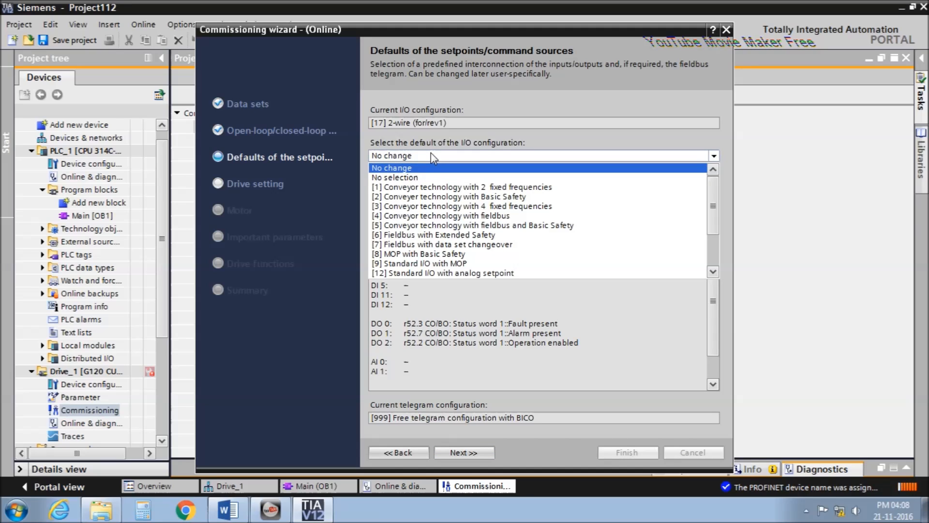
click(430, 153)
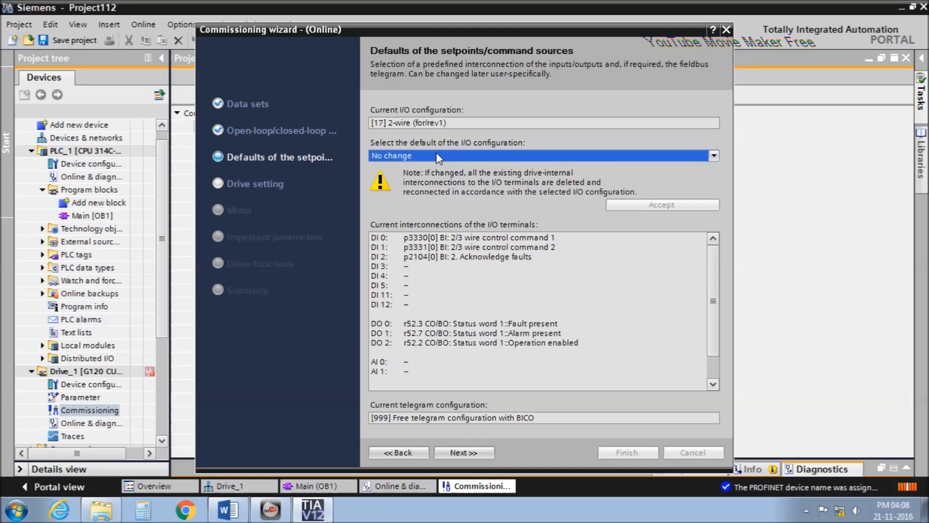
Keep the IEC motor, motor data and parameters, disable RAM-to-EEPROM saving, and finish commissioning.
click(472, 450)
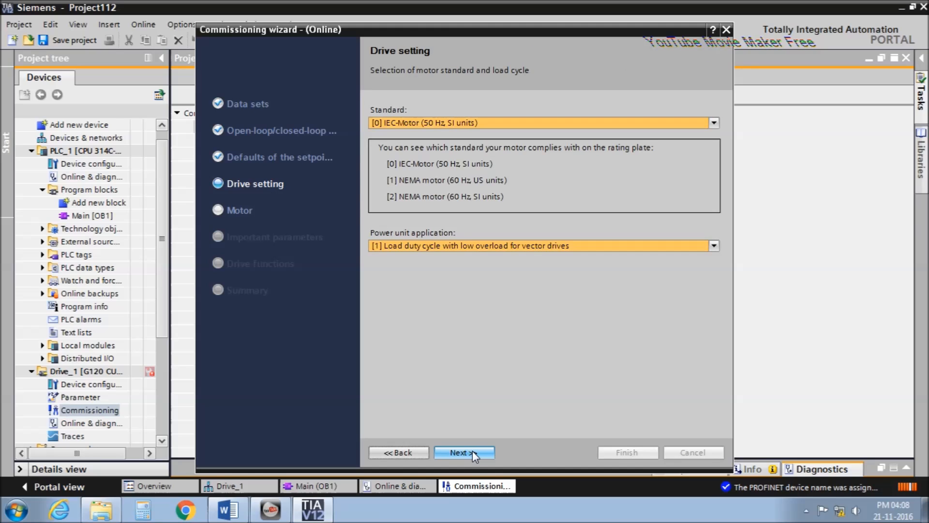
click(472, 451)
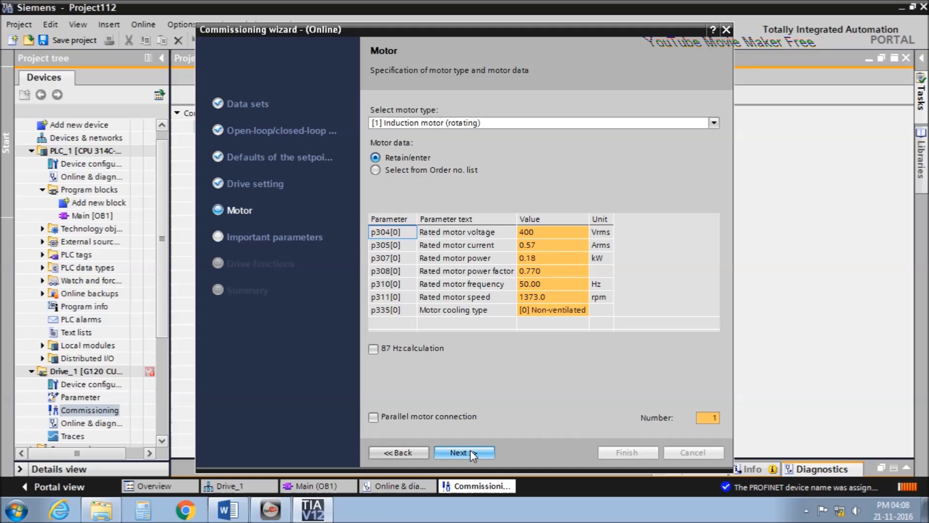
click(470, 450)
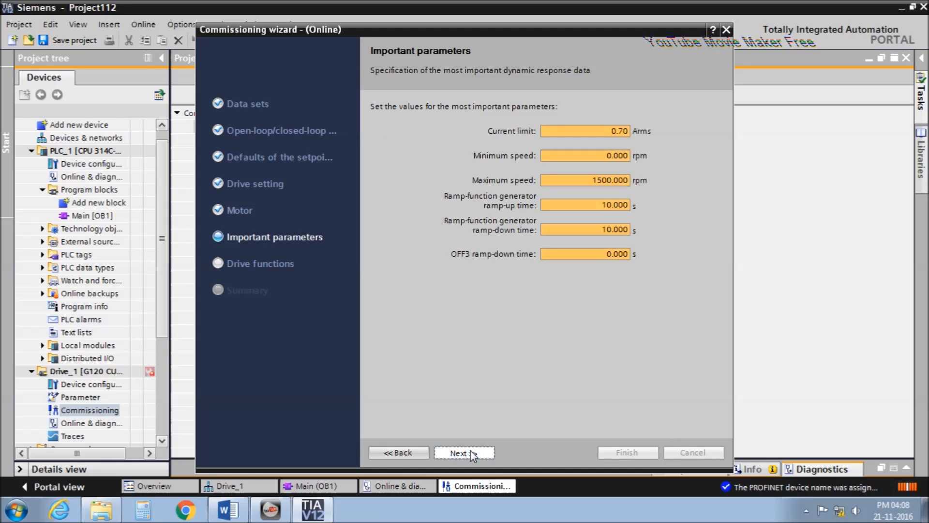
click(471, 449)
click(470, 450)
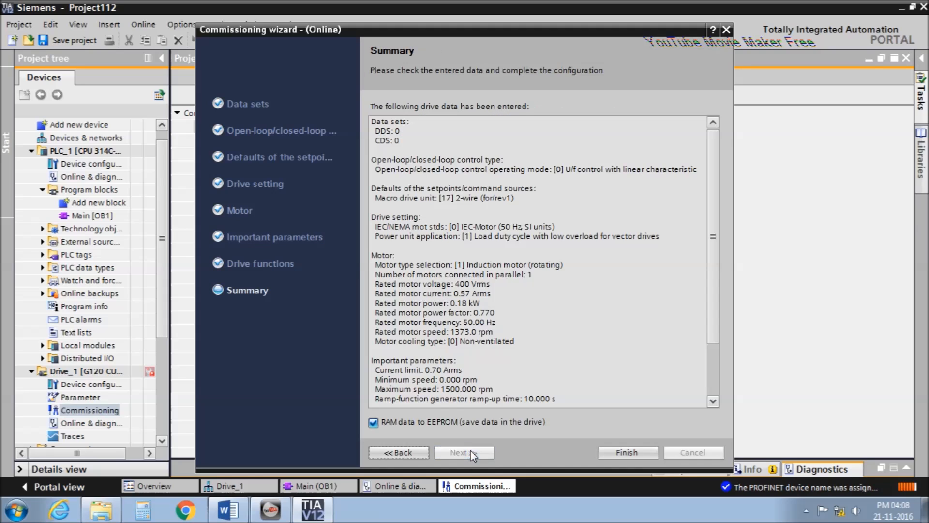
click(387, 424)
click(626, 451)
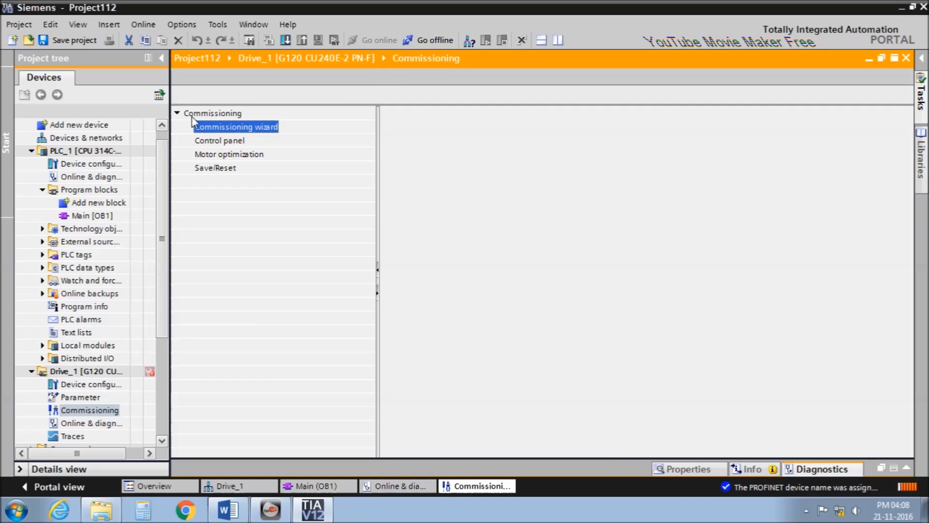
Show the PLC_1/Drive_1 network view and take the drive connection offline.
click(79, 385)
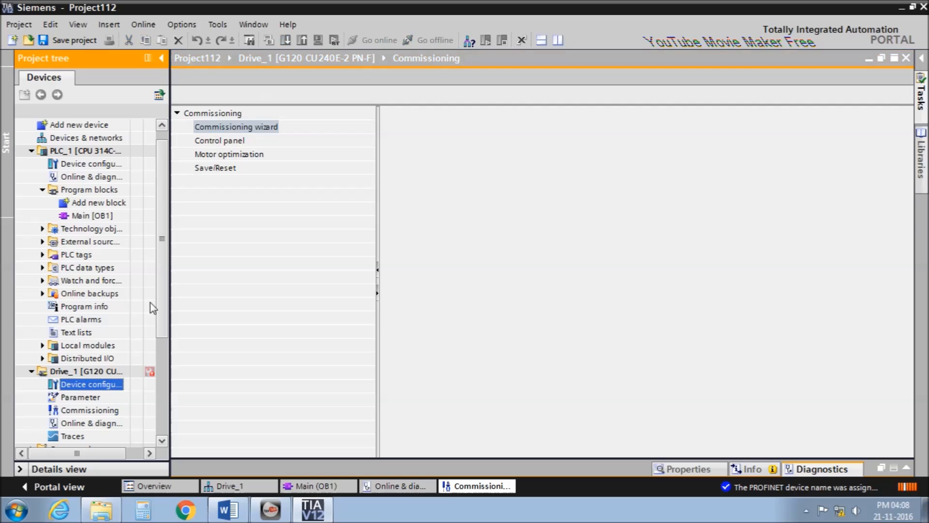
click(100, 411)
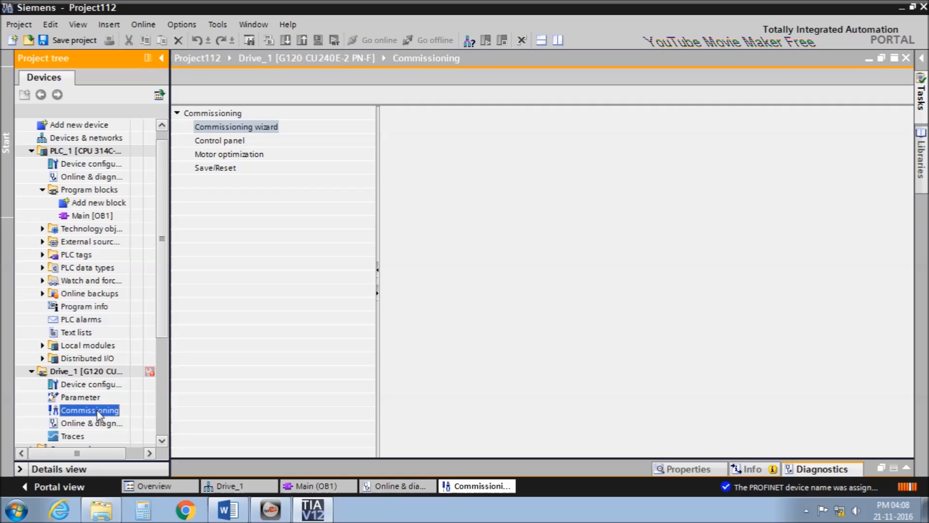
double_click(86, 164)
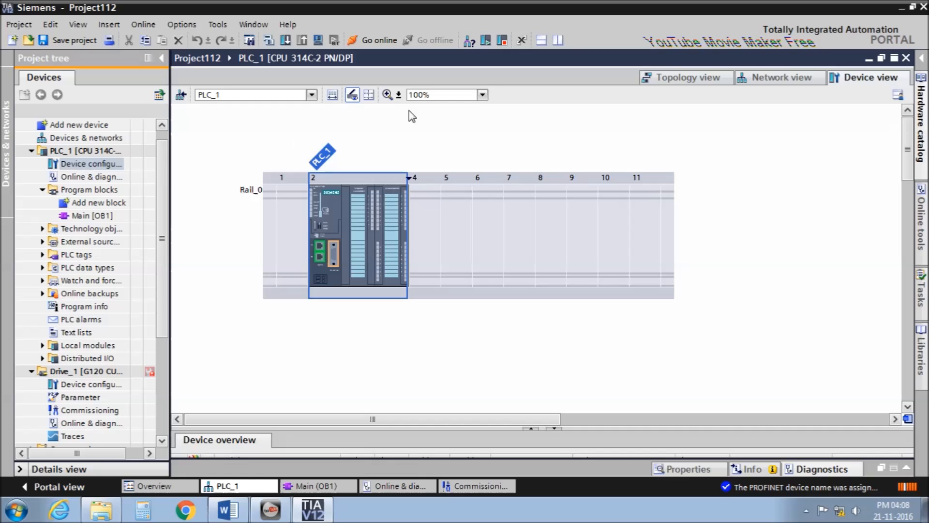
click(769, 77)
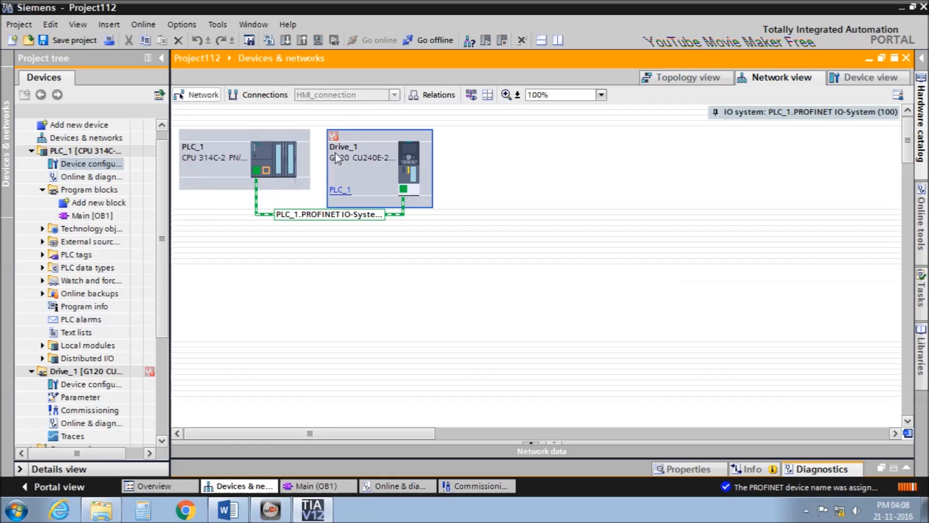
click(425, 41)
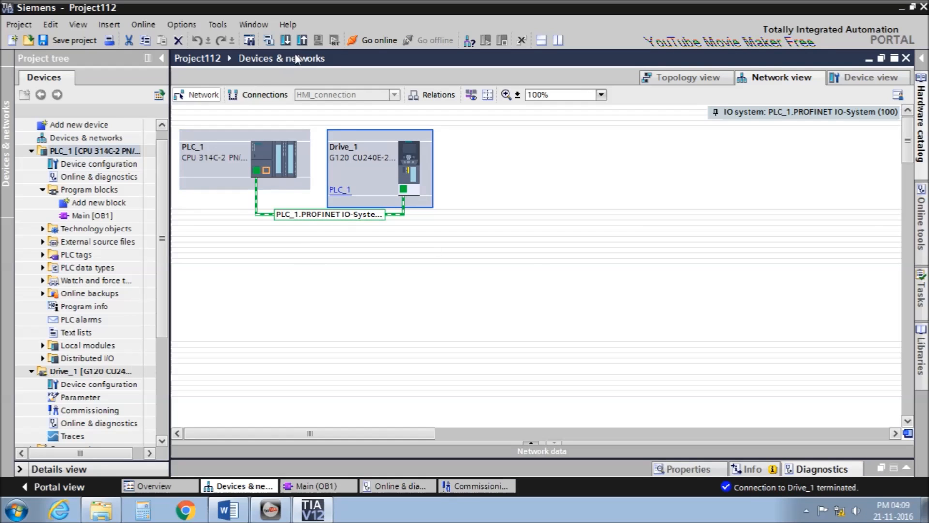
Upload Drive_1's configuration from the device, finishing with 0 errors and 0 warnings.
click(302, 40)
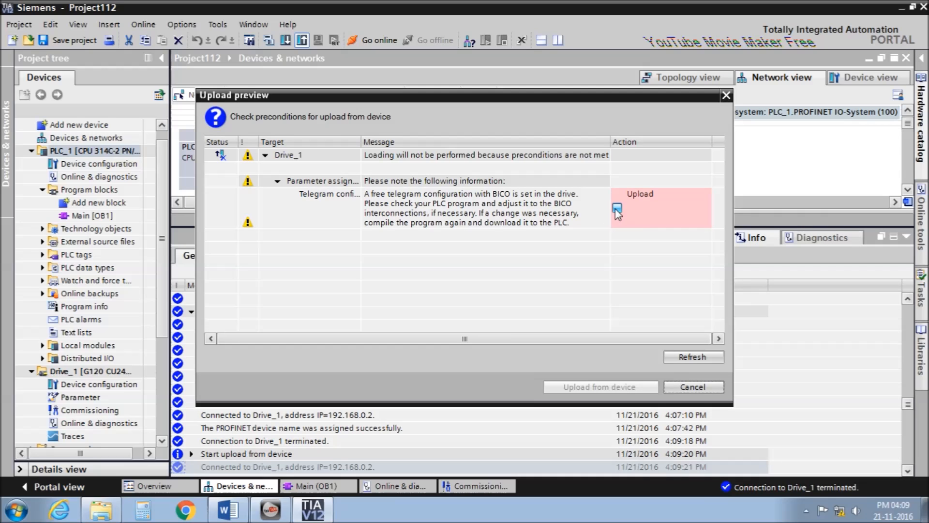
click(617, 208)
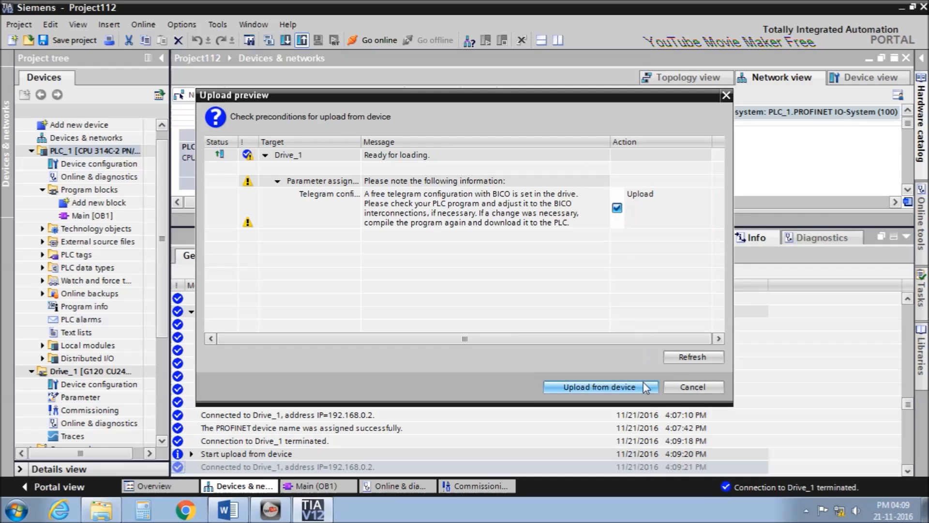
click(637, 386)
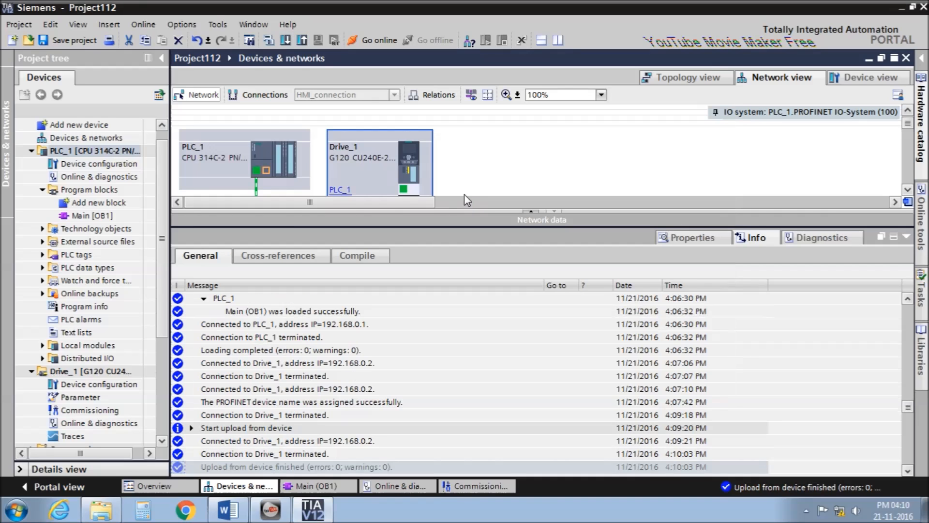
click(906, 236)
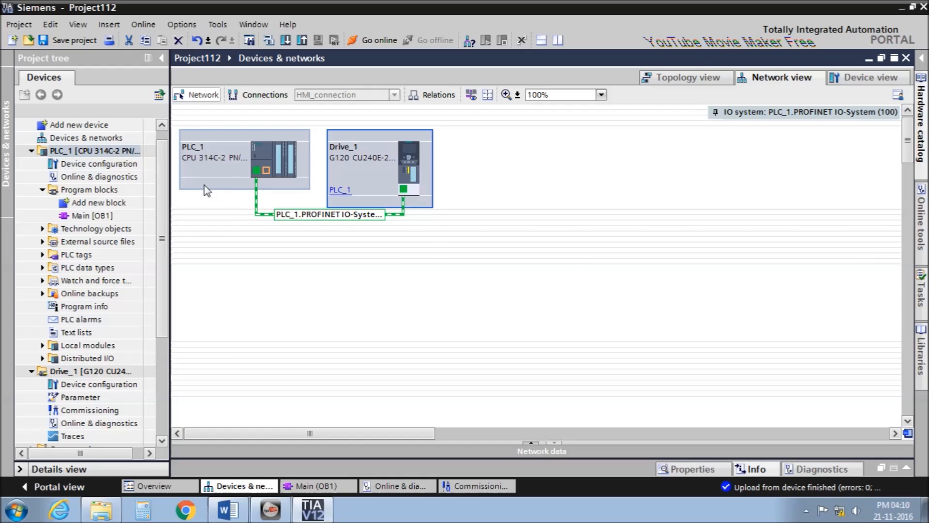
Monitor Main [OB1] online, then take PLC_1 offline from the network view.
double_click(92, 215)
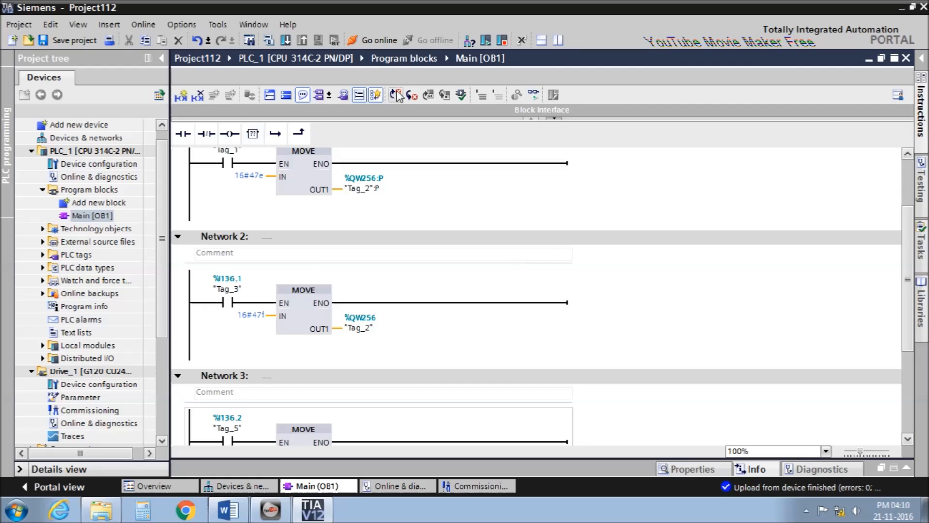
click(533, 94)
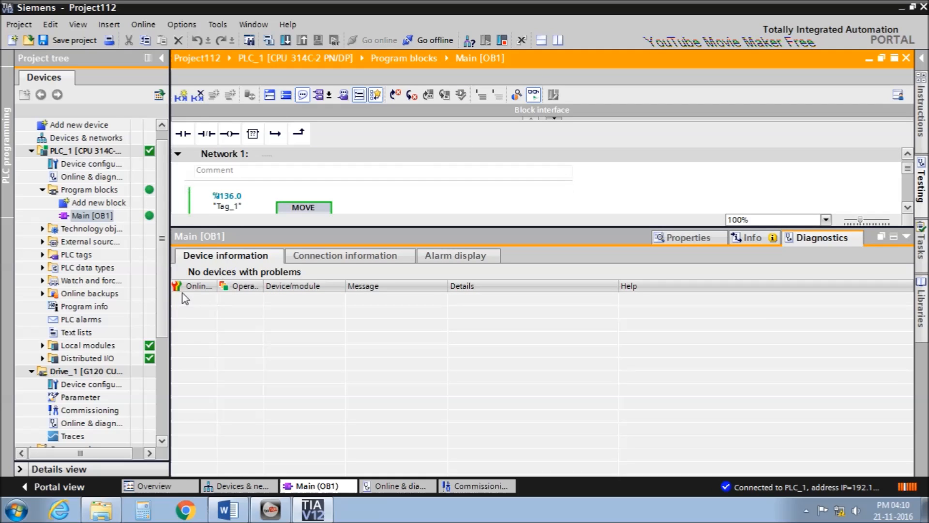
double_click(83, 165)
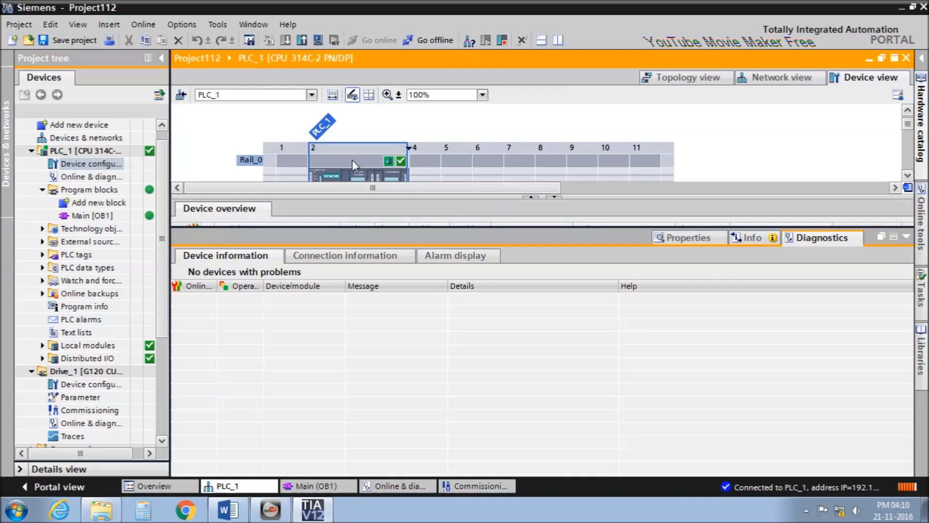
click(779, 77)
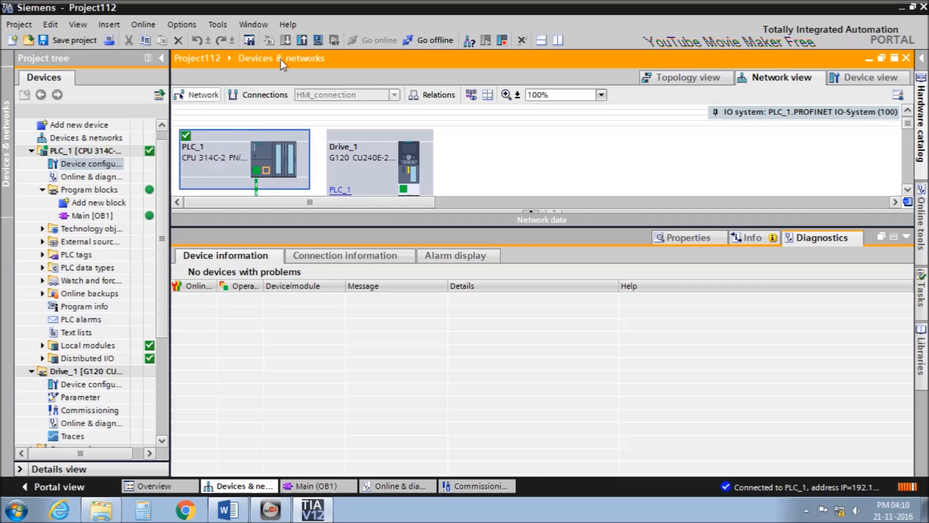
click(435, 42)
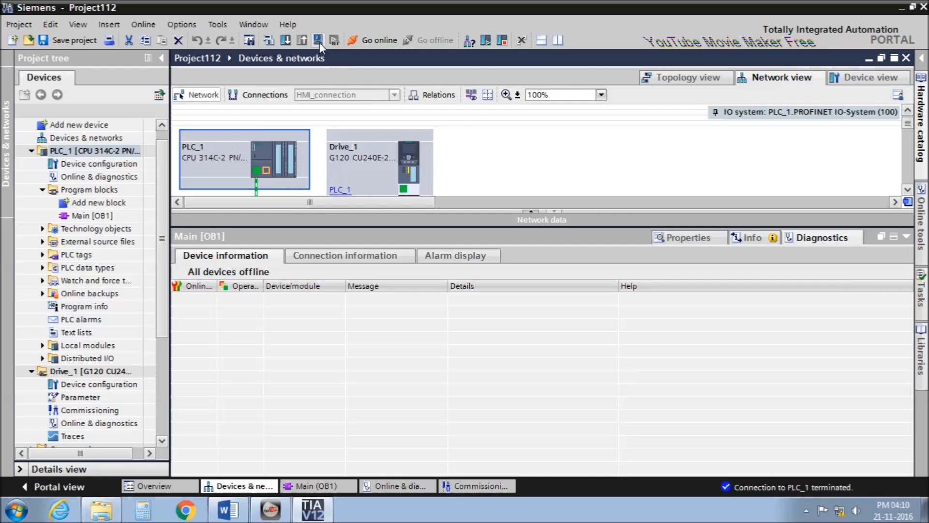
Download PLC_1's hardware configuration (0 errors, 1 warning) and return to Main [OB1].
click(290, 42)
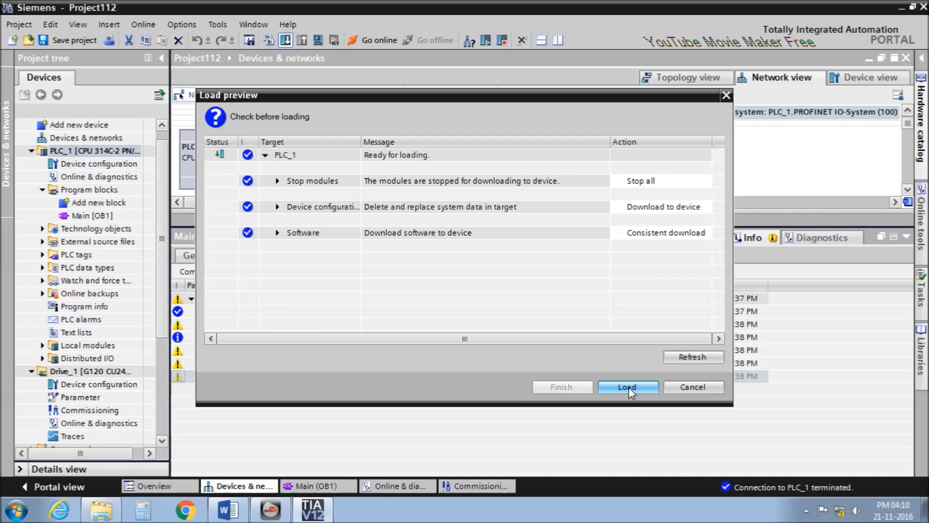
click(627, 387)
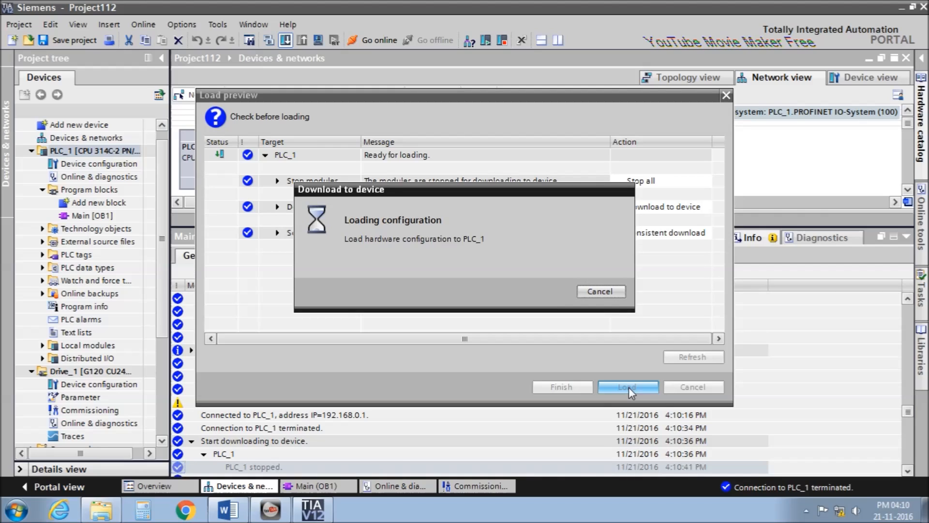
click(568, 386)
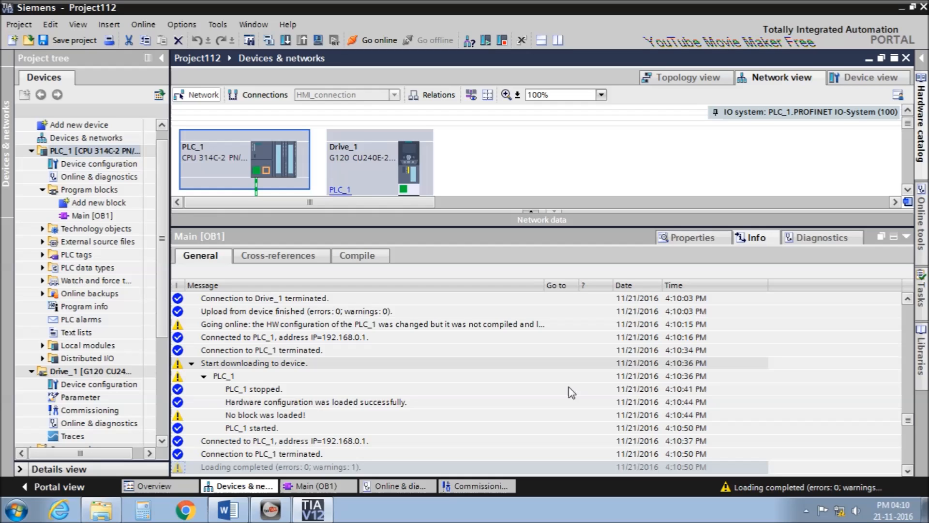
click(298, 485)
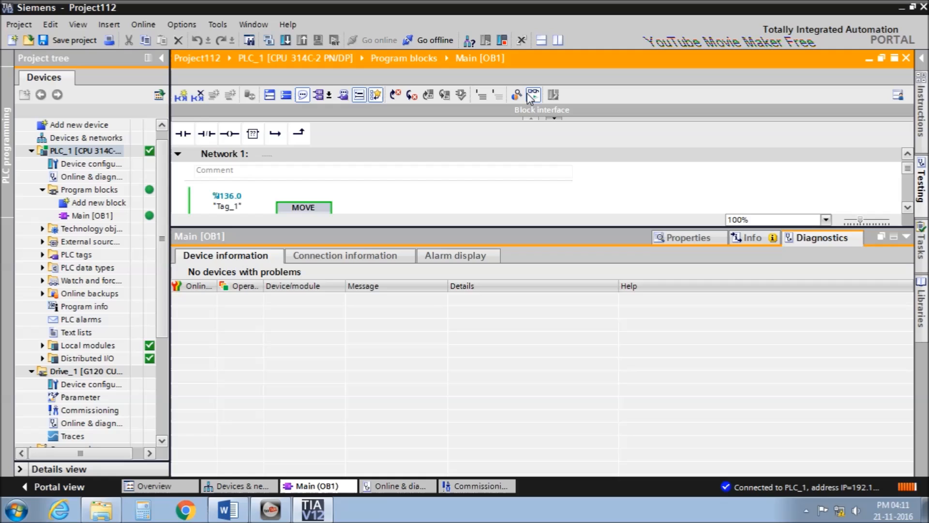
Change Network 2's MOVE output operand to peripheral address %QW256:P.
click(906, 236)
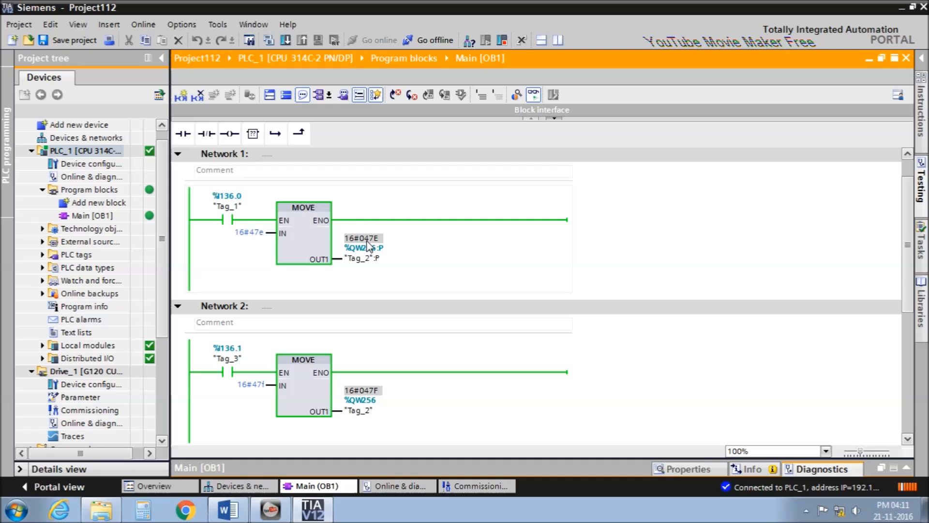
scroll(368, 245, down, 3)
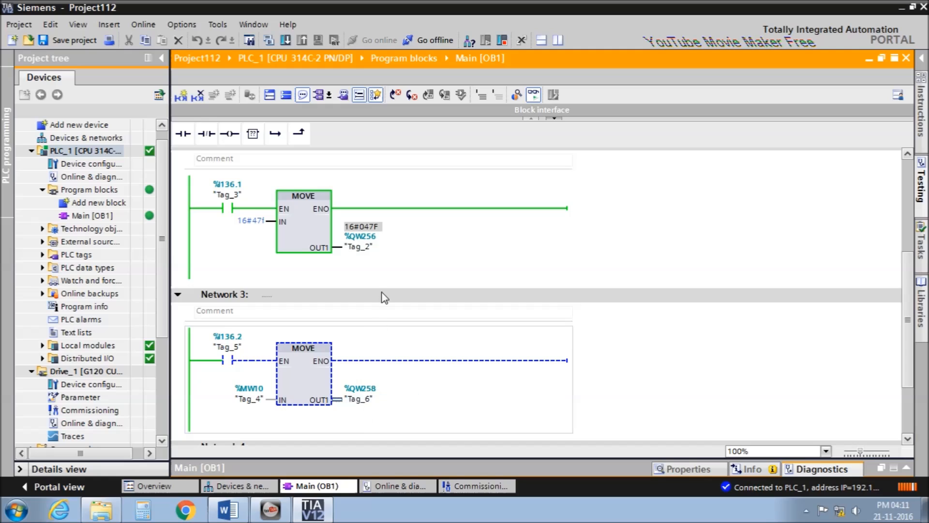
scroll(382, 296, up, 5)
scroll(395, 310, down, 4)
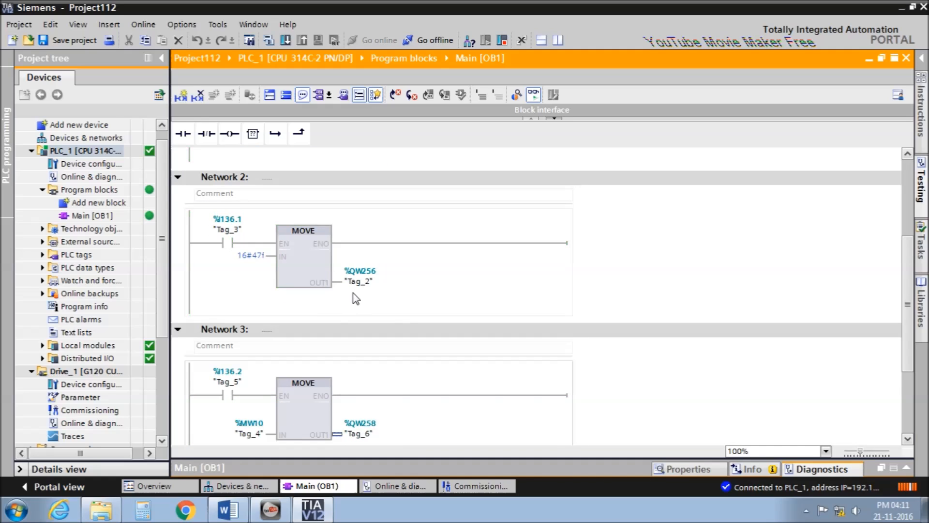
click(359, 282)
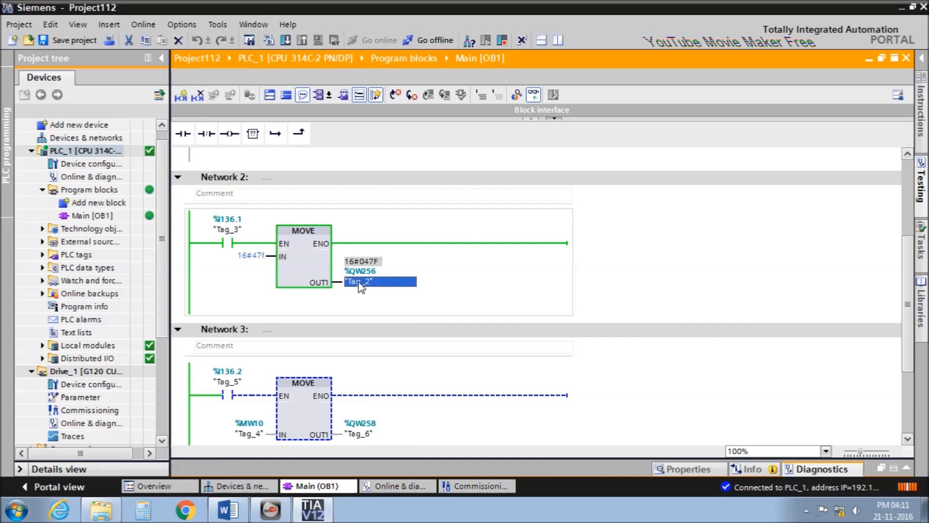
double_click(360, 281)
text(pqw25)
key(Return)
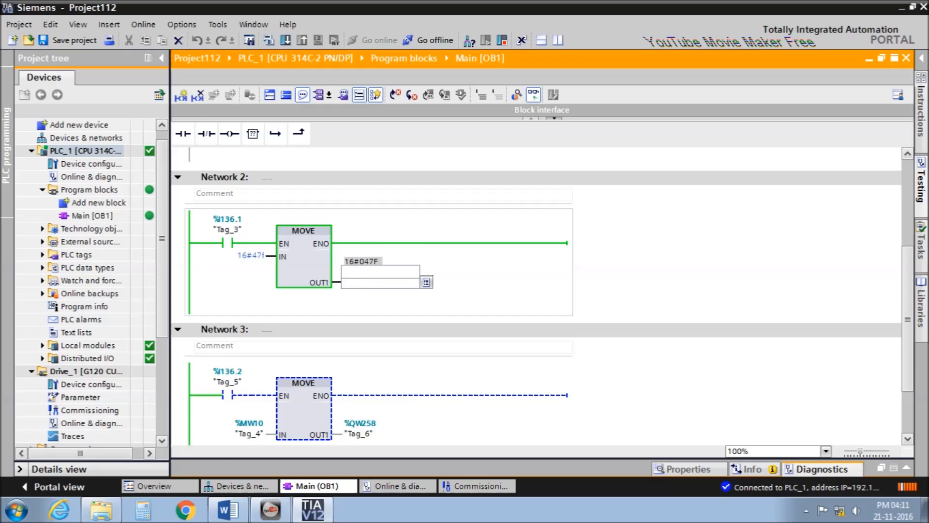
Set Network 3's MOVE output to %QW258:P and download Main (OB1) to PLC_1.
click(364, 384)
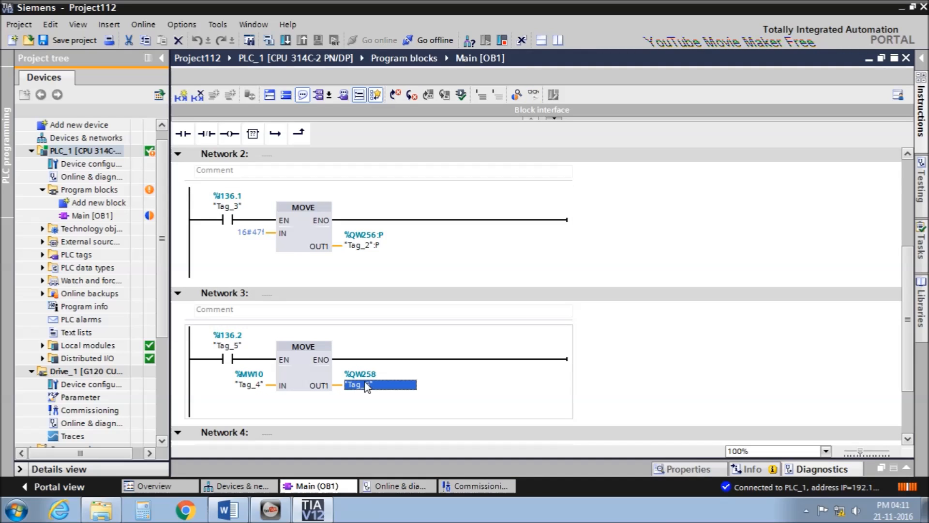
text(pqw258)
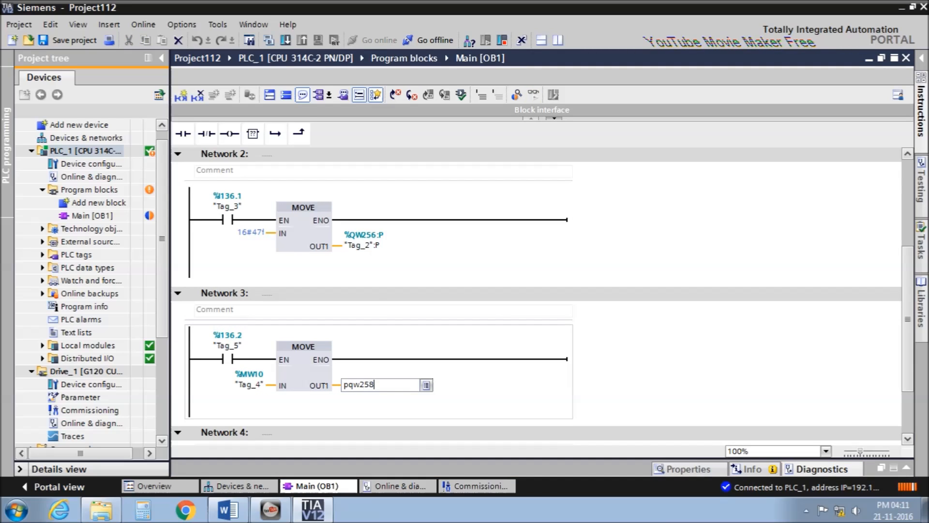
key(Return)
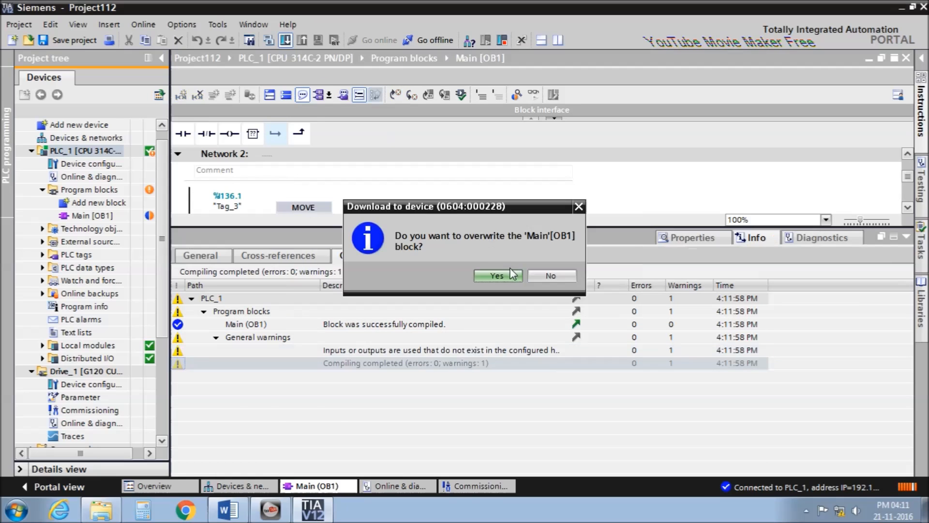
click(500, 274)
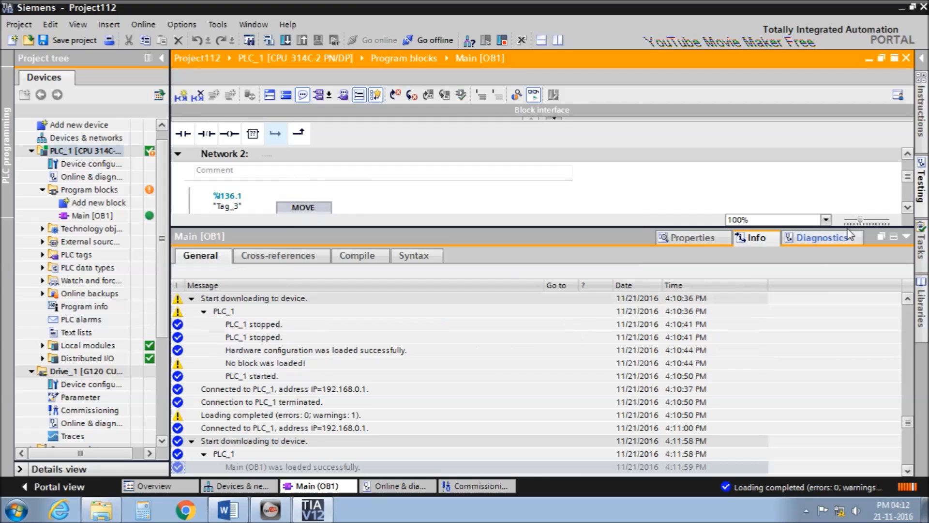
click(906, 236)
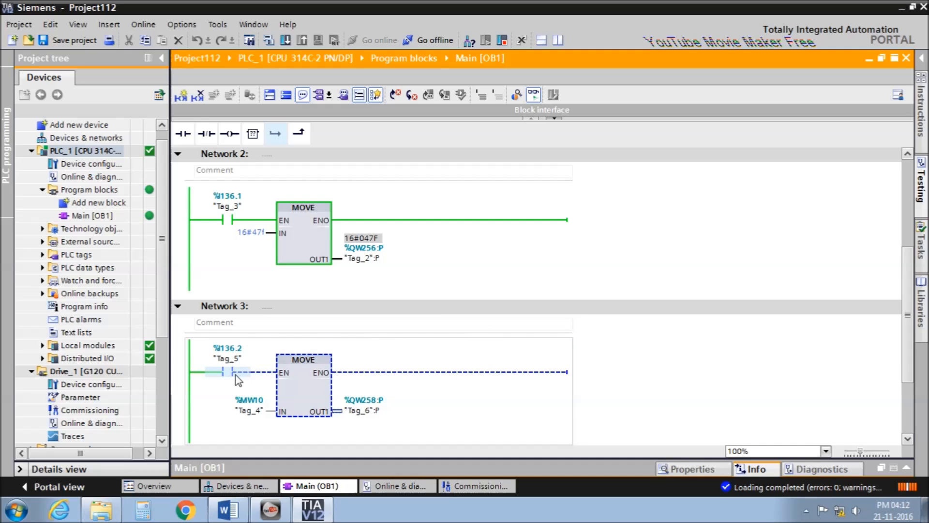
Write 16#2550 to Tag_4 (%MW10), shown as 9552 in DEC+/-, then open the Start menu.
right_click(258, 412)
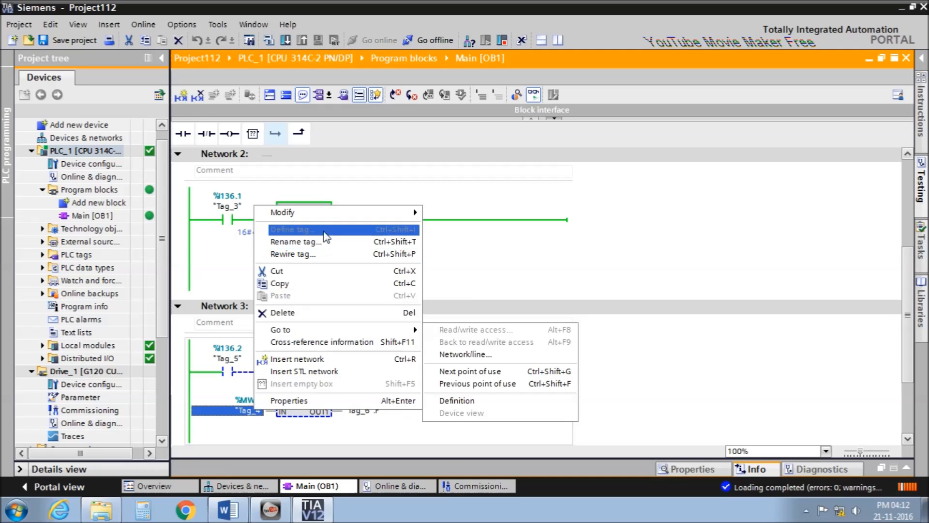
mouse_move(309, 212)
click(500, 237)
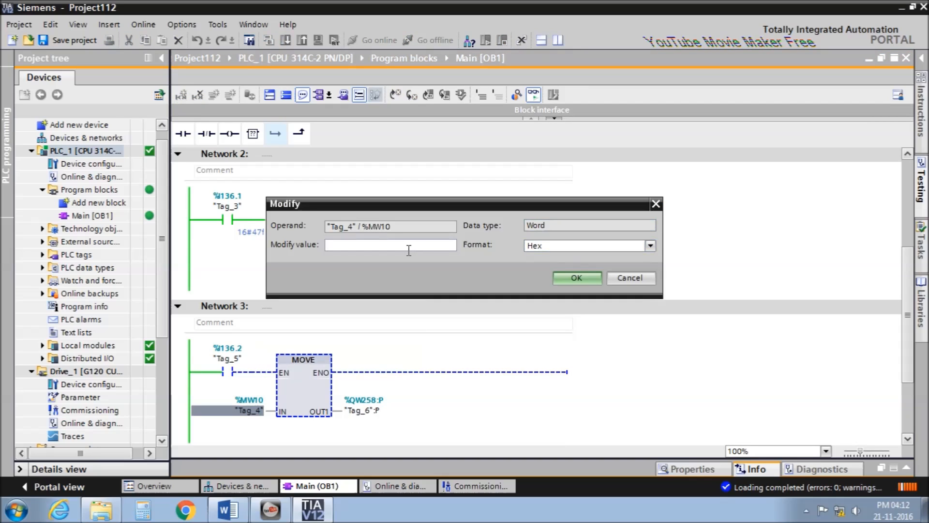
text(2550)
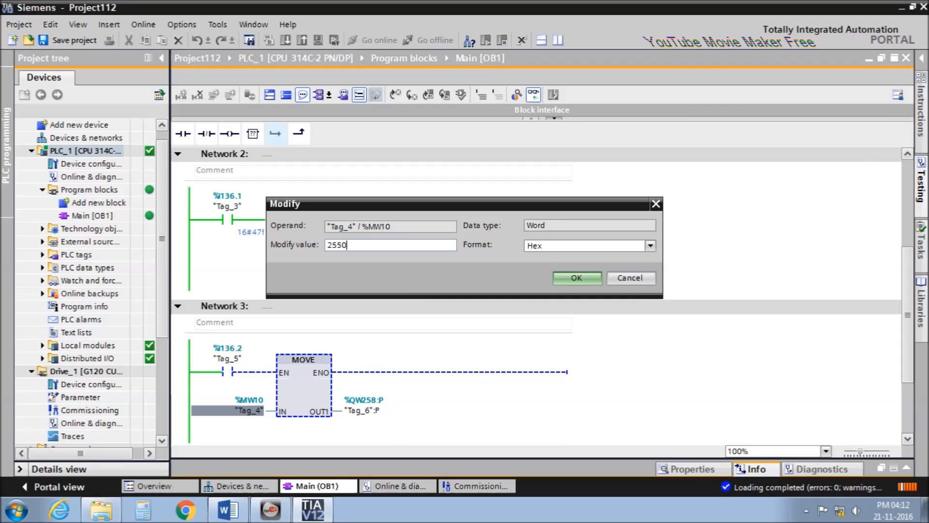
click(559, 250)
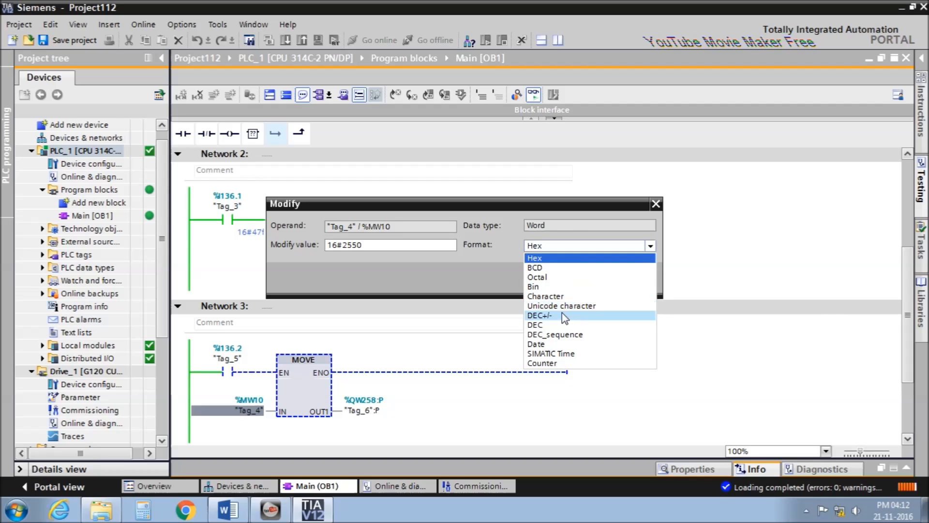
click(562, 314)
click(566, 248)
click(566, 249)
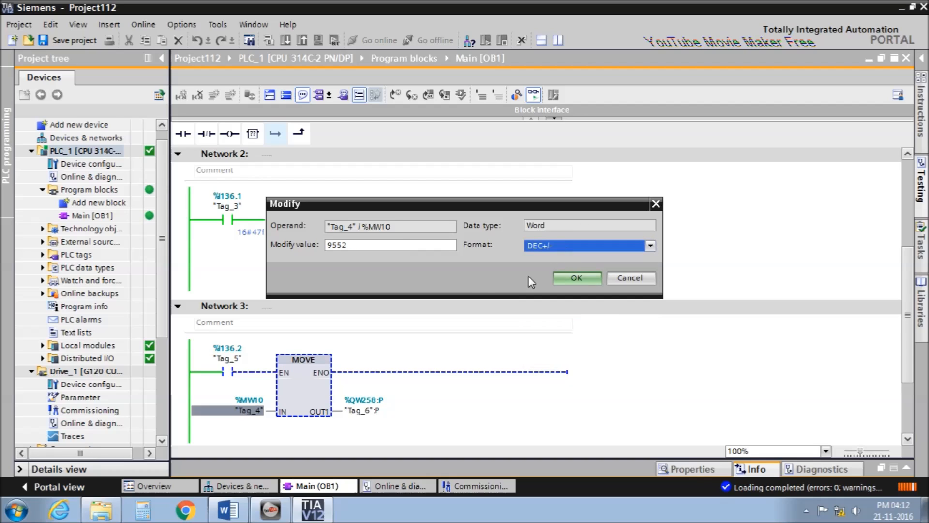
click(582, 279)
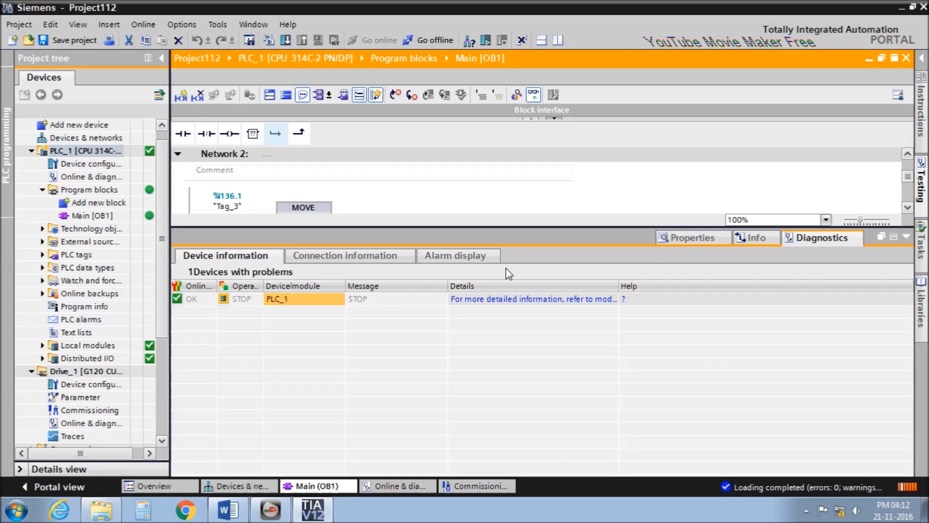
click(906, 237)
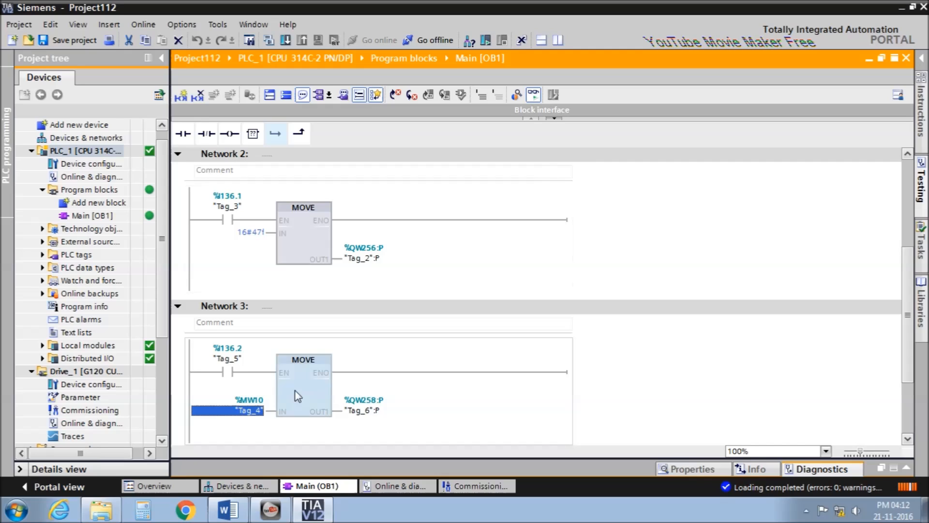
key(super)
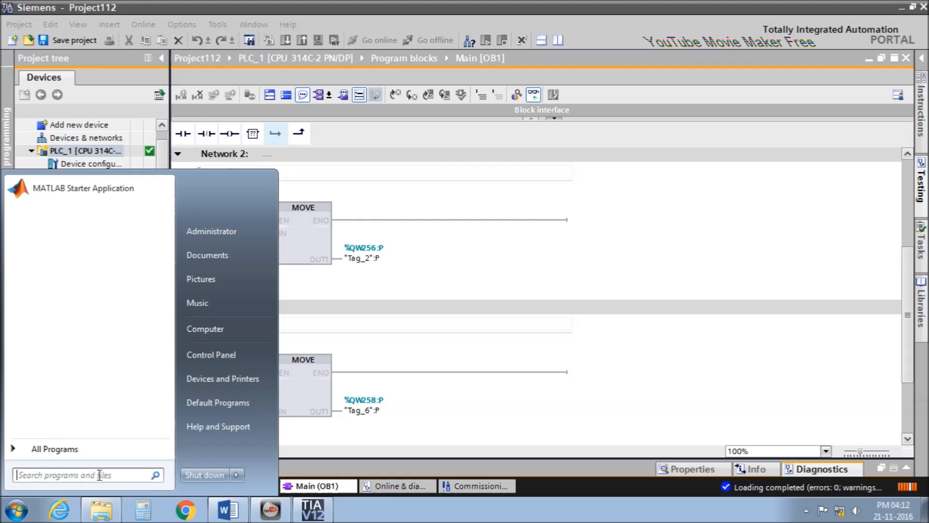
Check in Set PG/PC Interface that S7ONLINE uses the Intel I217-LM TCPIP.Auto interface.
click(212, 354)
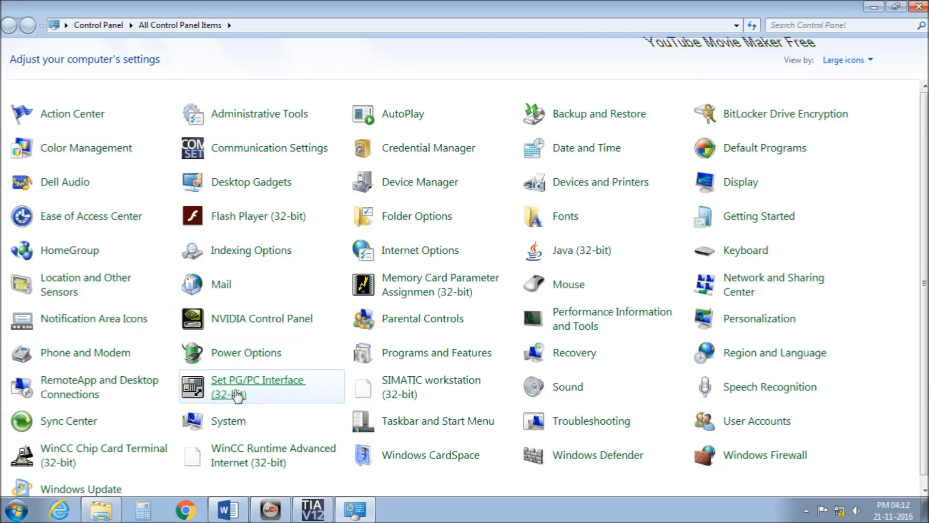
click(237, 394)
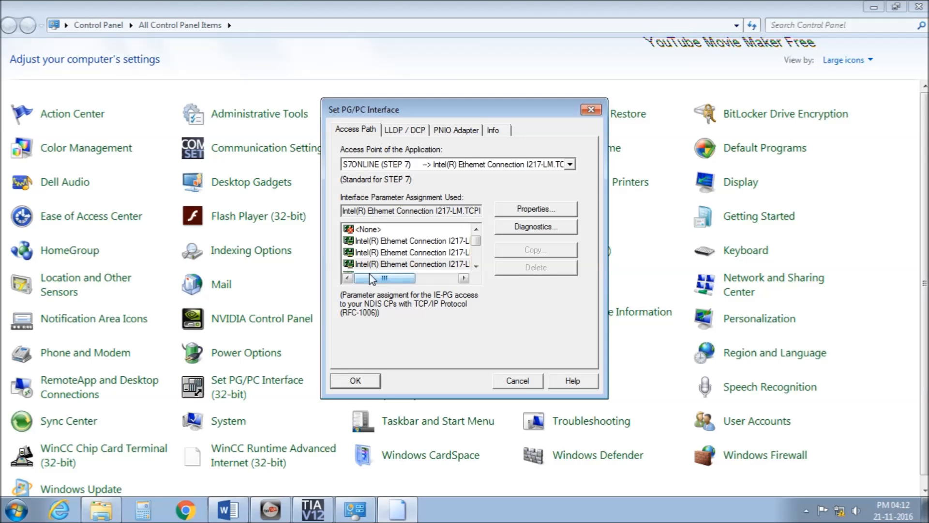
drag(392, 278, 430, 271)
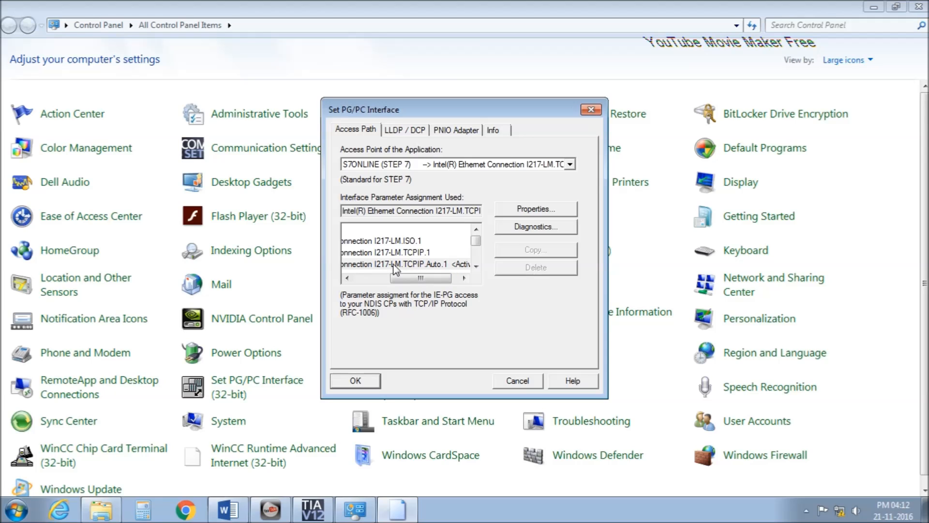
drag(432, 277, 405, 280)
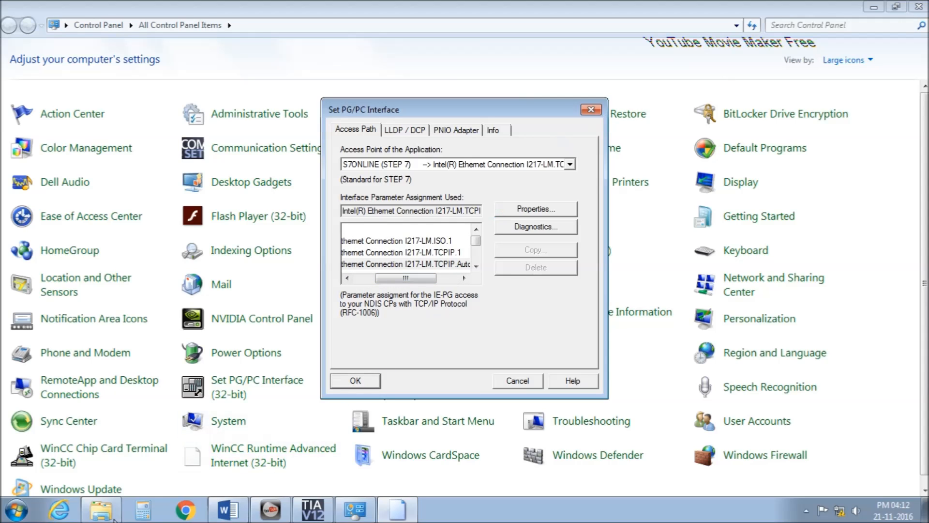
click(93, 516)
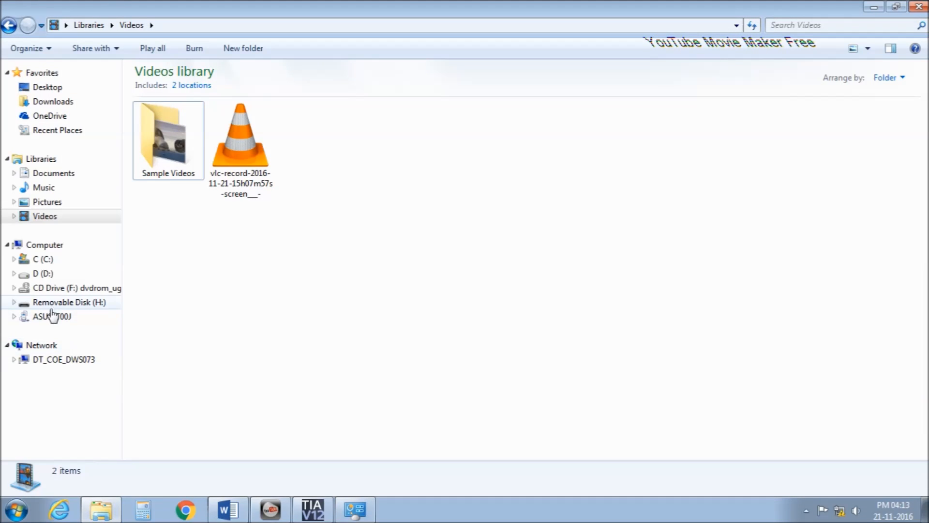
View drive D, then close the Explorer and Control Panel windows.
click(45, 274)
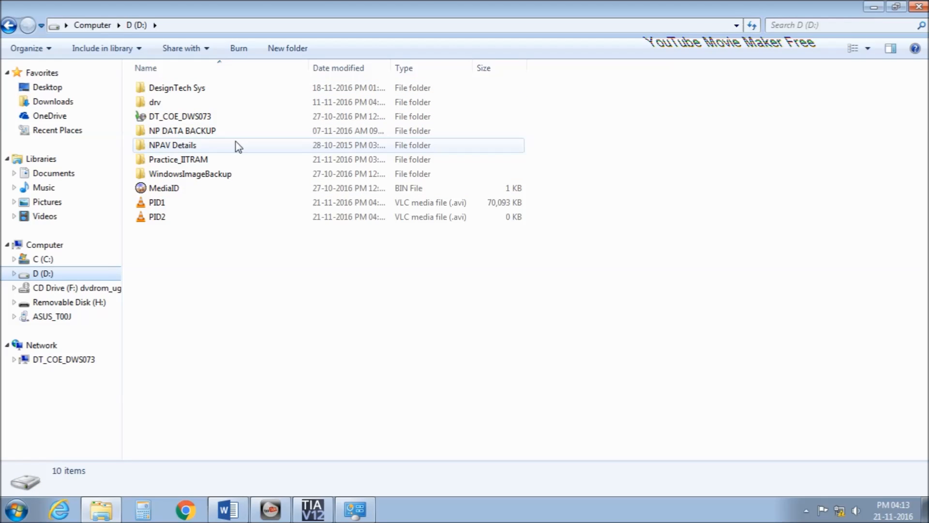
click(918, 6)
click(919, 6)
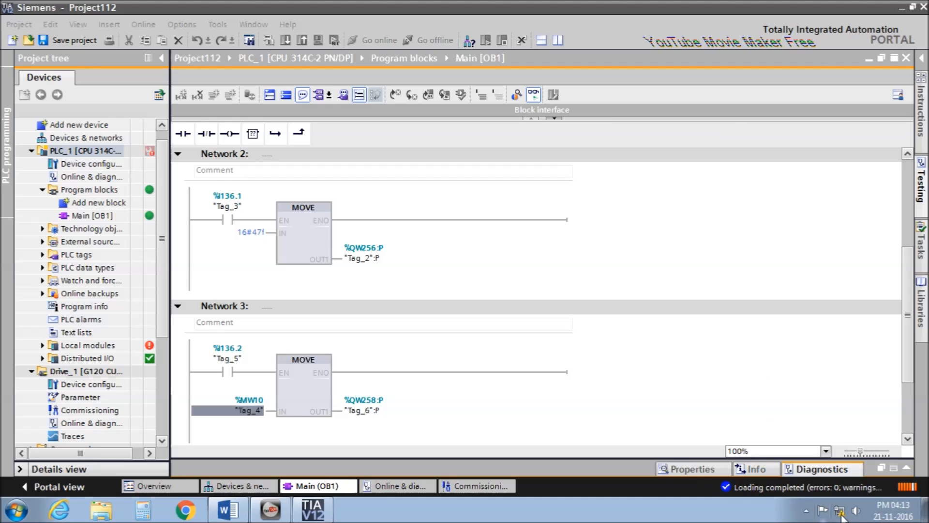
Reveal the hidden tray icons and open the screen recorder's options menu.
click(805, 511)
right_click(806, 450)
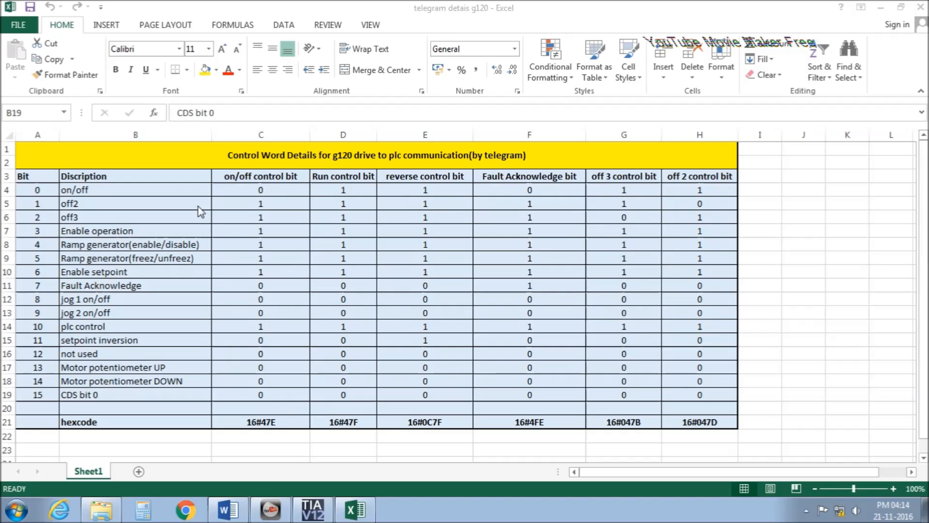
click(39, 178)
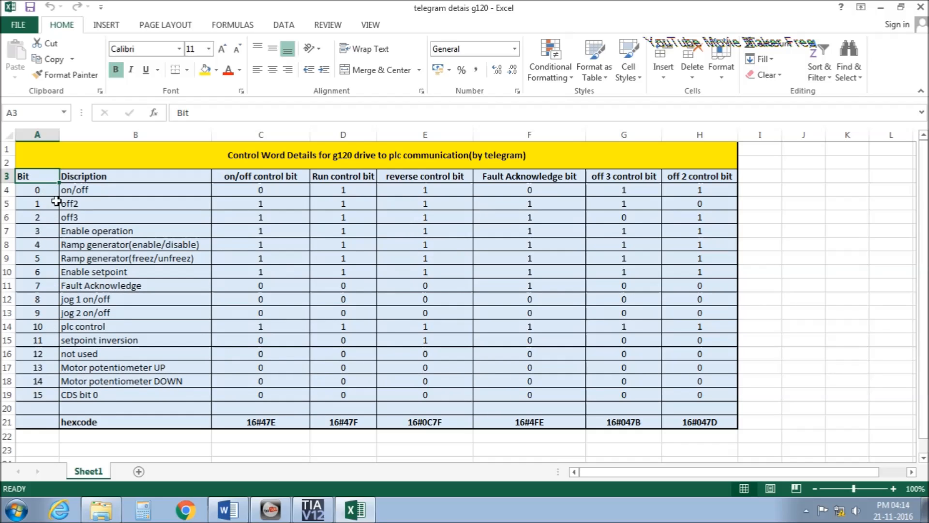
click(101, 190)
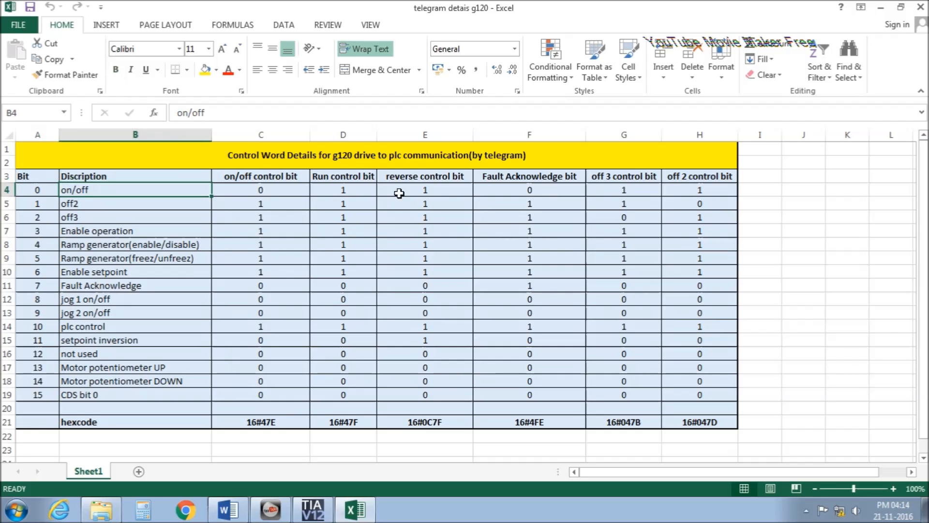
key(Right)
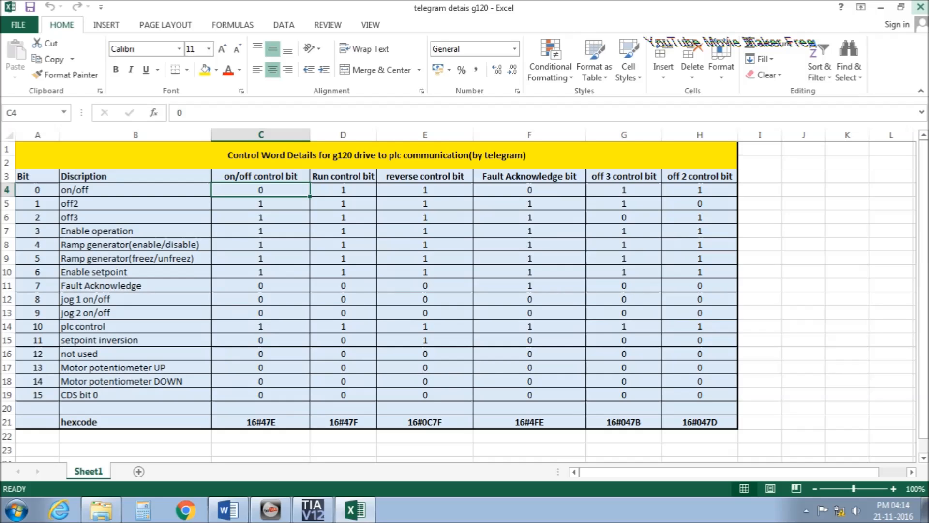
key(Down)
key(Down)
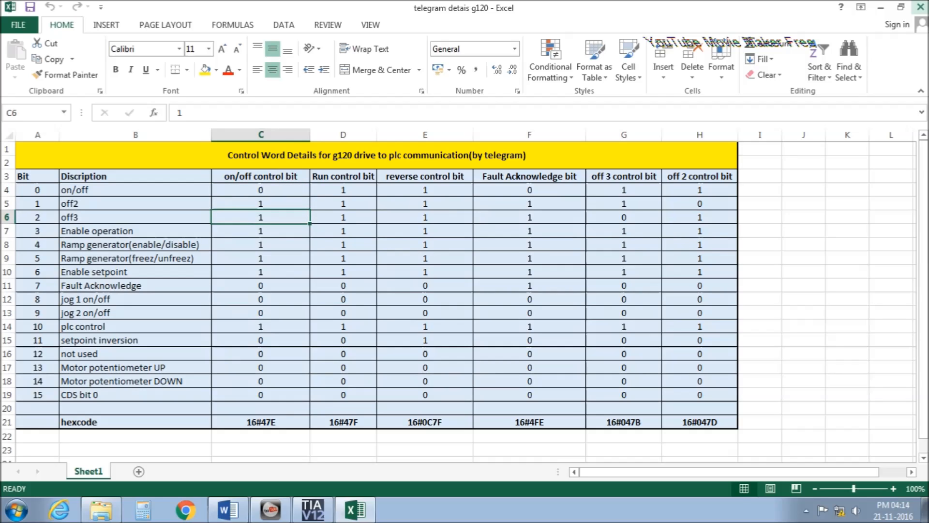
key(Down)
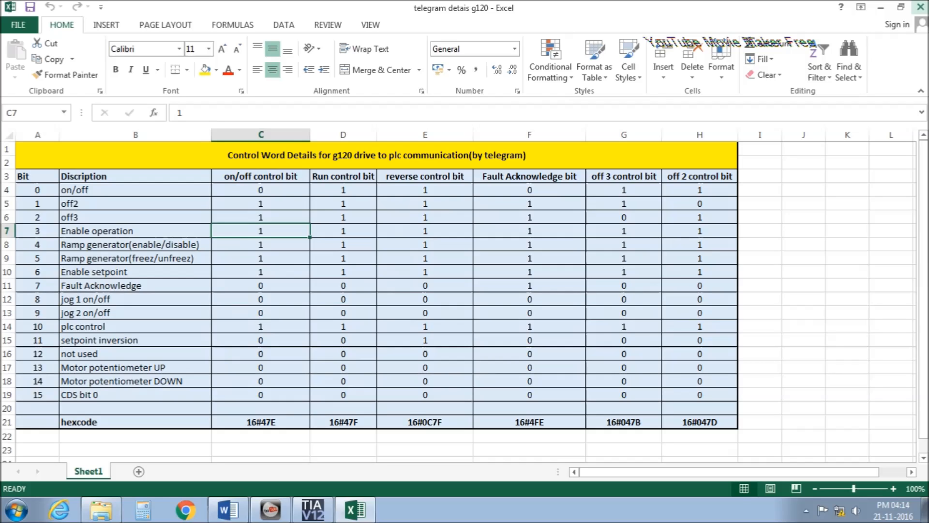
key(Down)
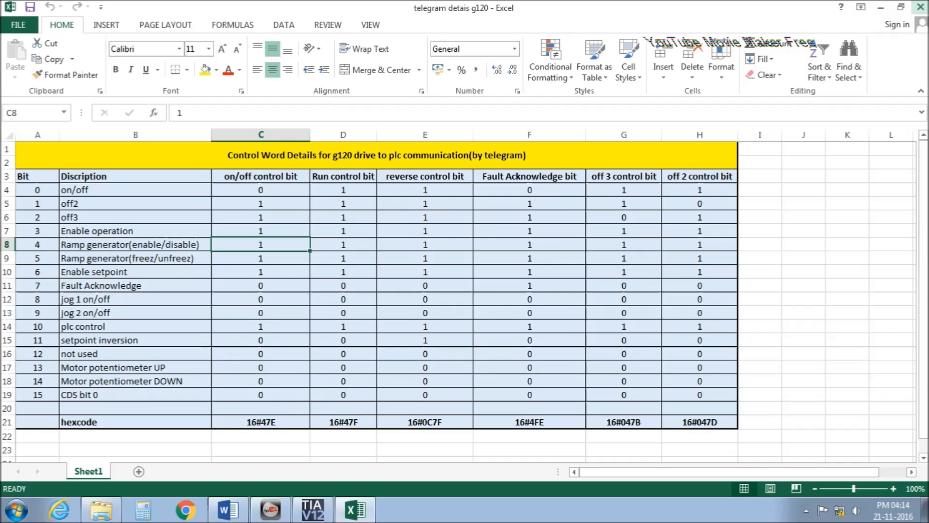
key(Down)
key(Down)
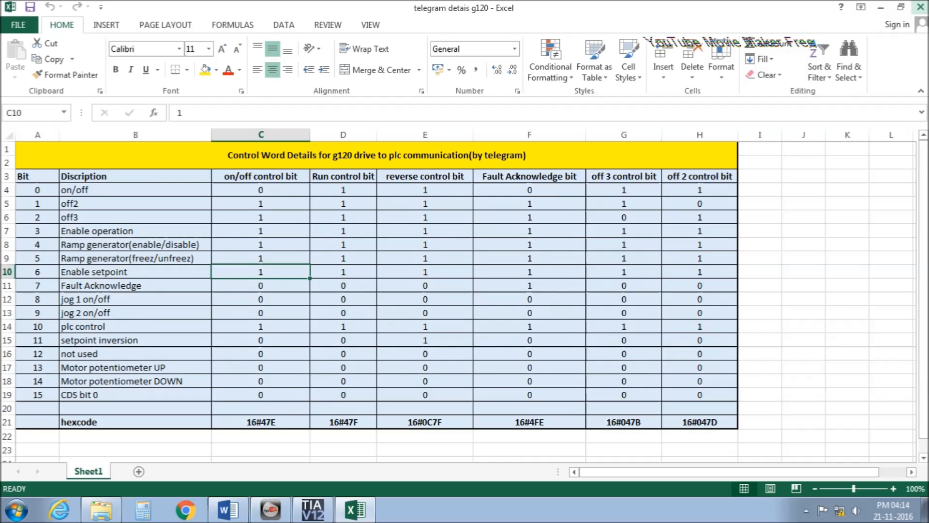
key(Down)
key(Down)
key(Down)
key(Down)
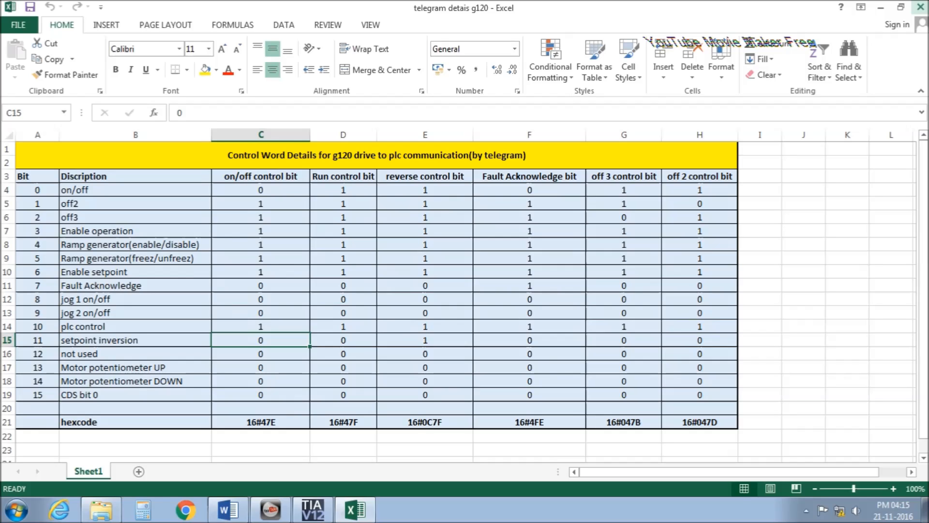
key(Down)
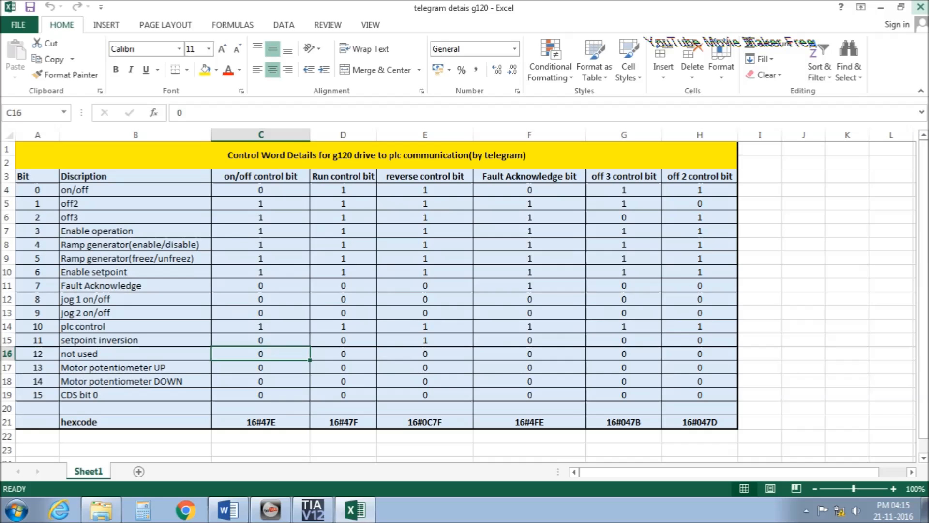
drag(83, 198, 110, 408)
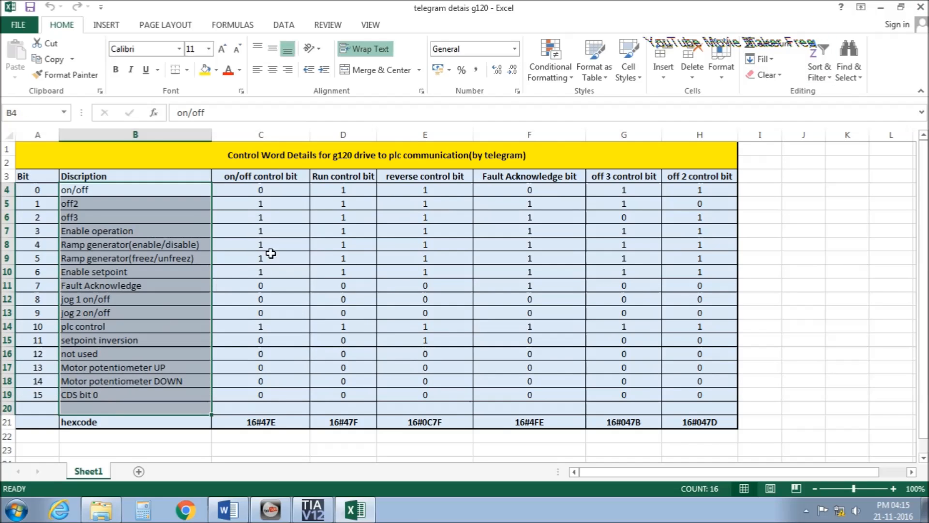
Point out the on/off 16#47E, Run 16#47F and reverse 16#0C7F codes, then return to TIA Portal.
click(271, 429)
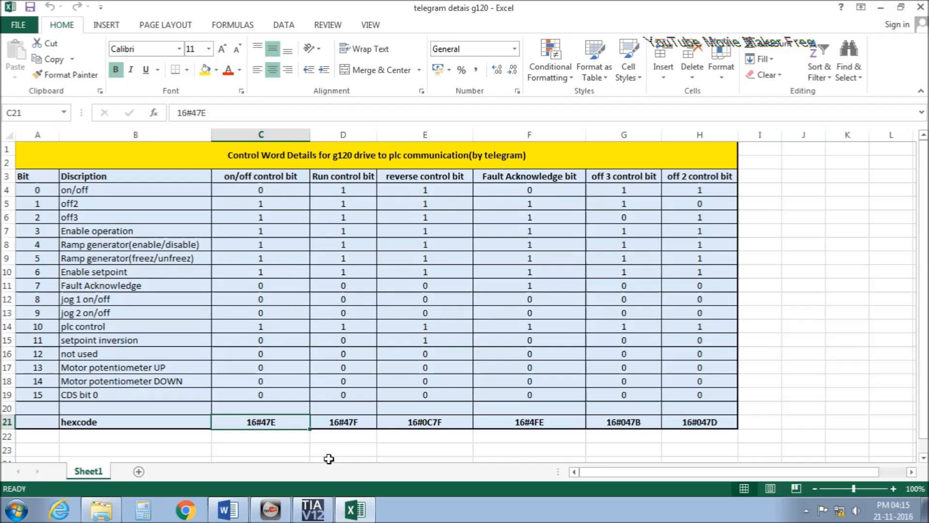
click(272, 181)
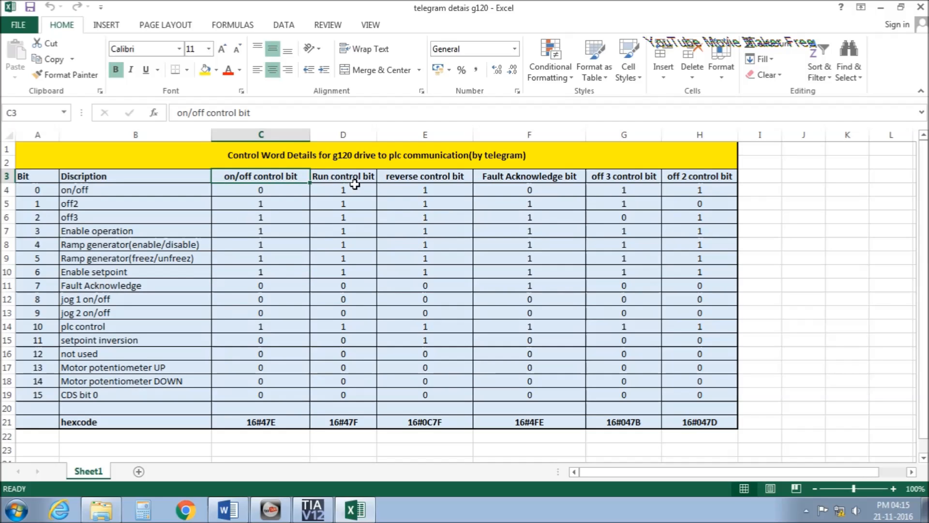
click(354, 184)
click(366, 430)
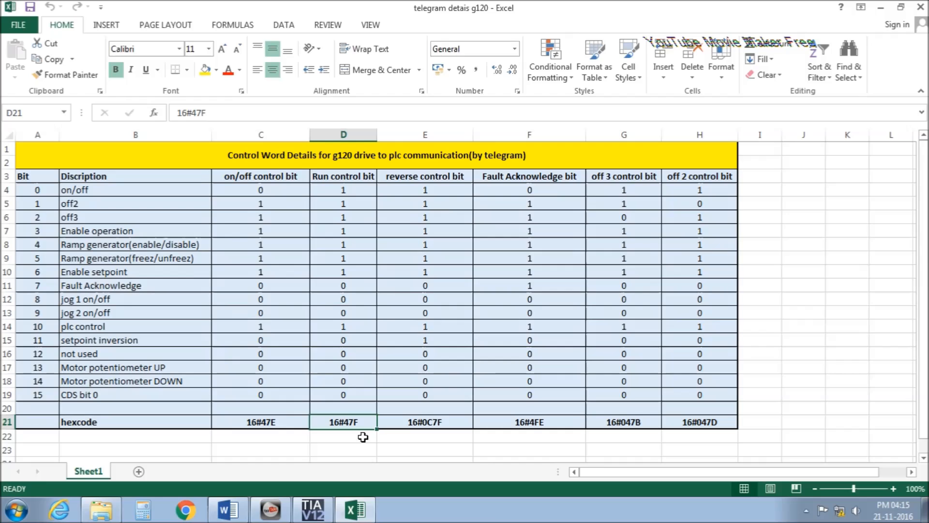
click(442, 167)
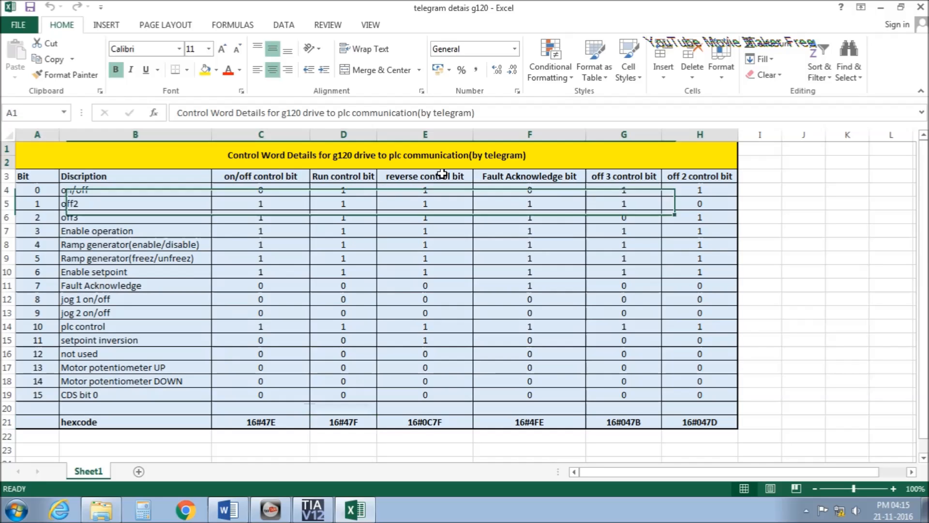
click(443, 180)
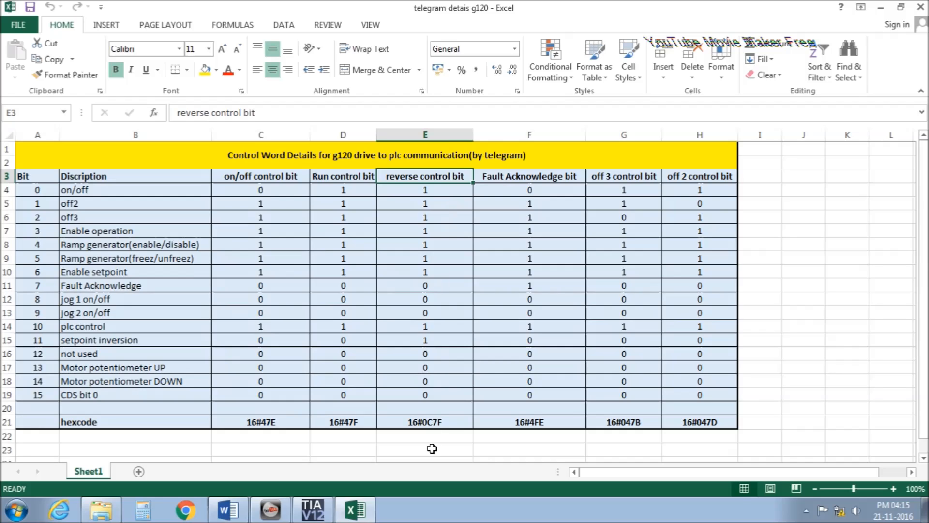
click(439, 425)
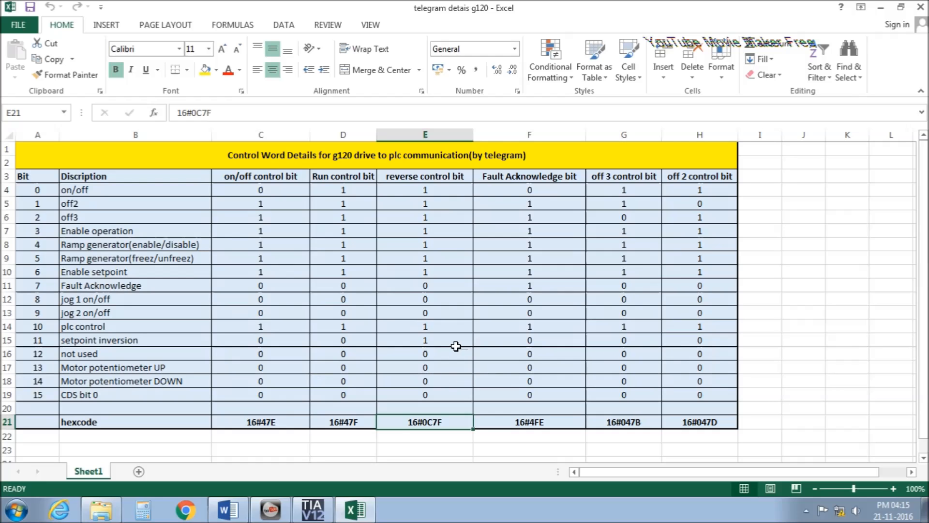
click(312, 510)
scroll(333, 335, up, 4)
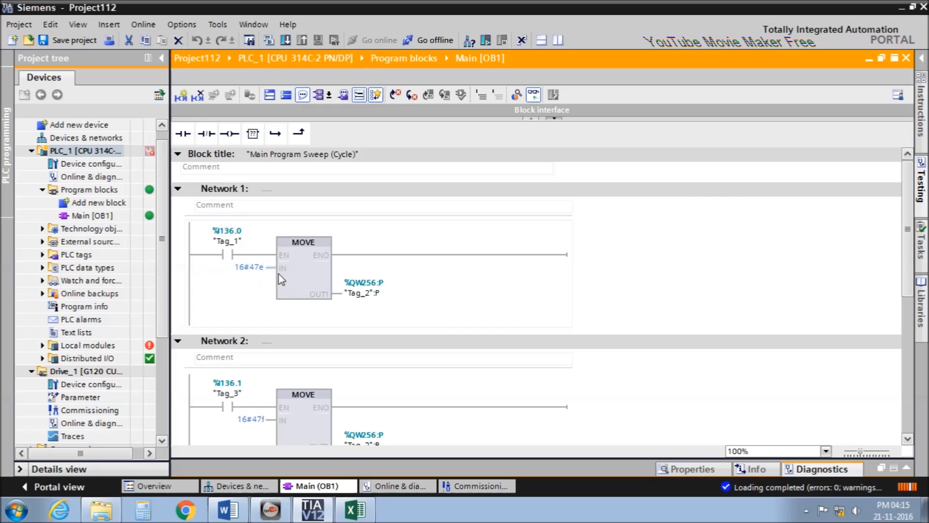
Compare Network 2's 16#47f input value with the Excel hex code table.
key(alt+Tab)
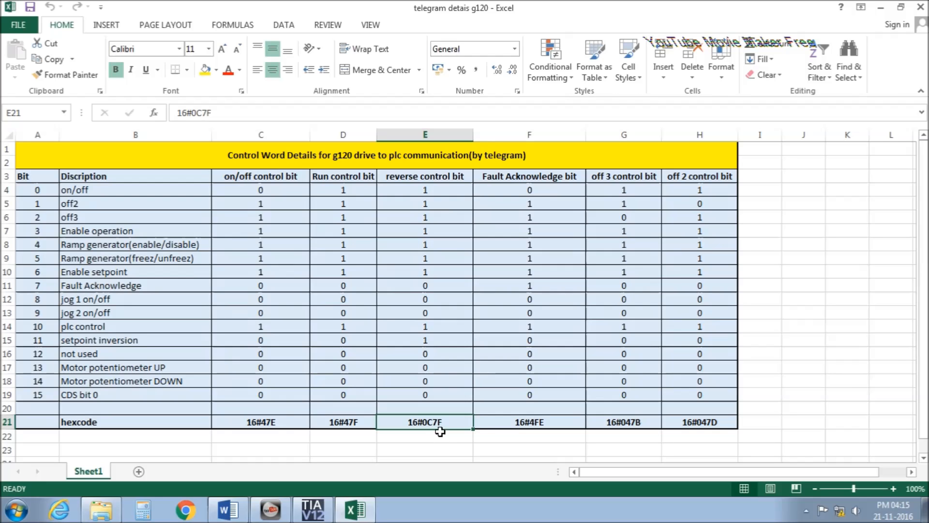
key(alt+Tab)
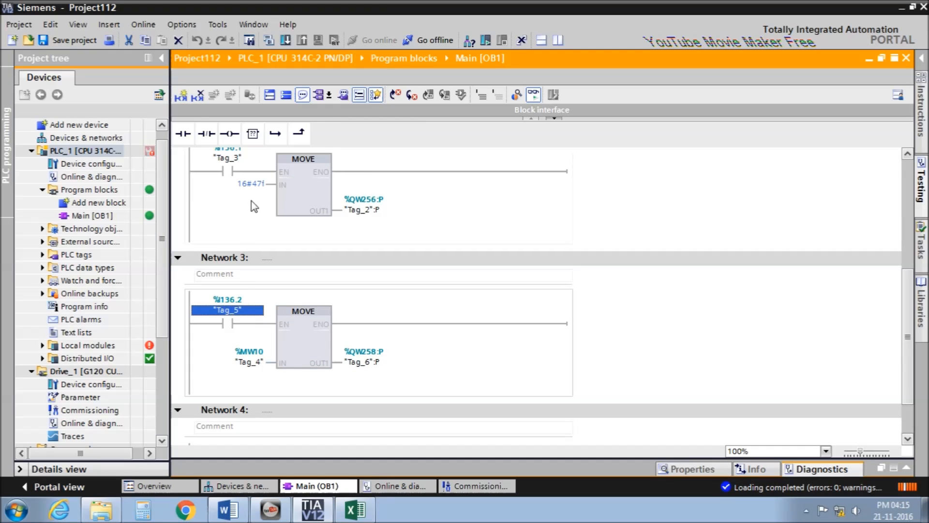
click(248, 188)
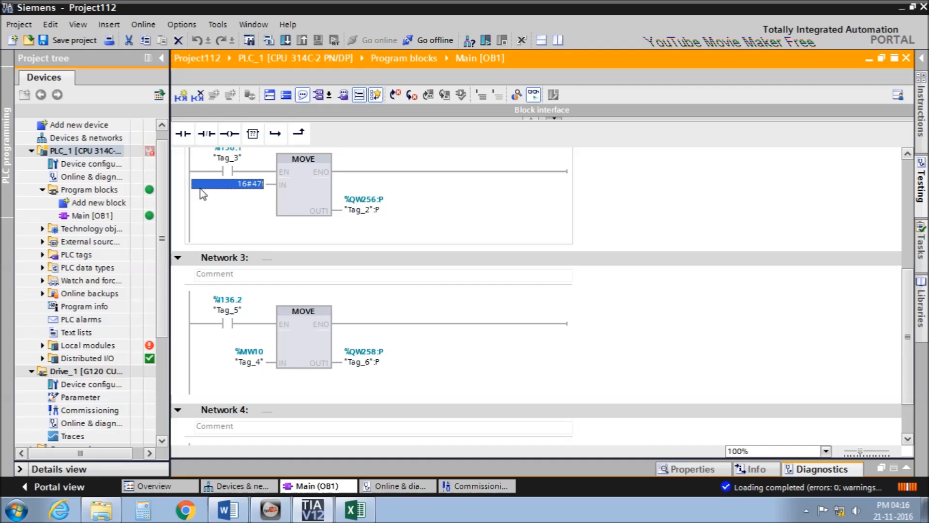
key(alt+Tab)
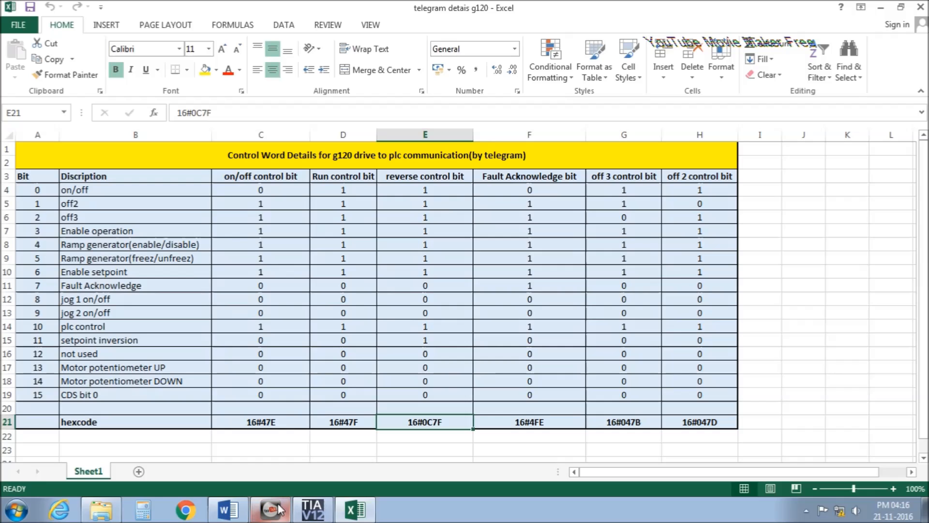
Below the control word codes in Word, add the contact e-mail address and a mobile number line.
click(236, 510)
key(Return)
key(Return)
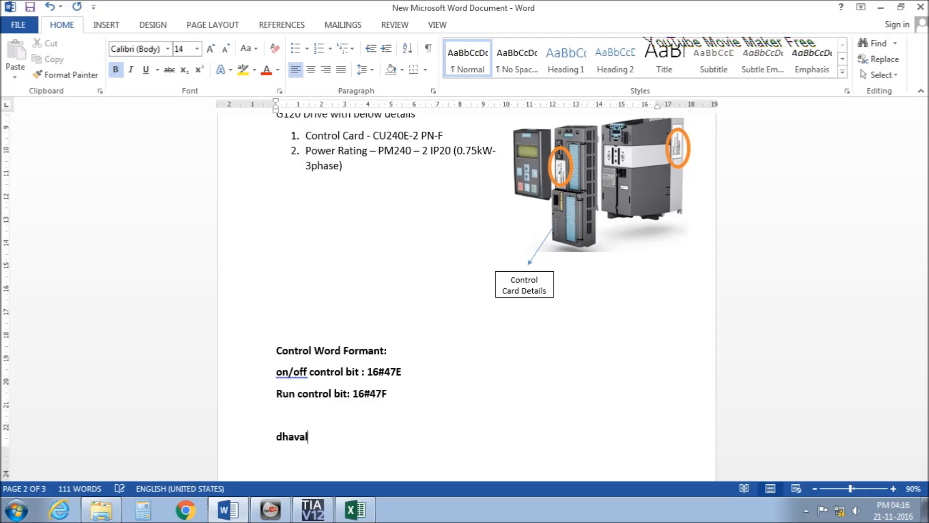
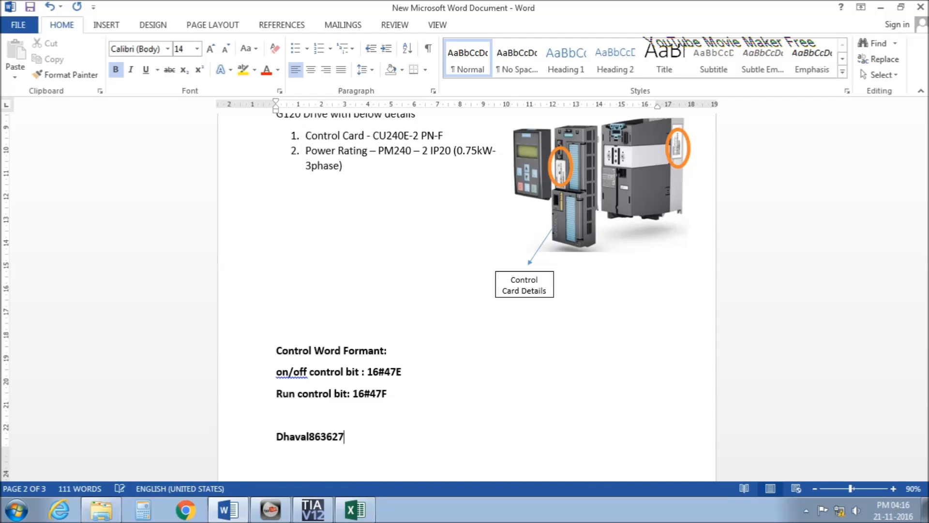
key(Return)
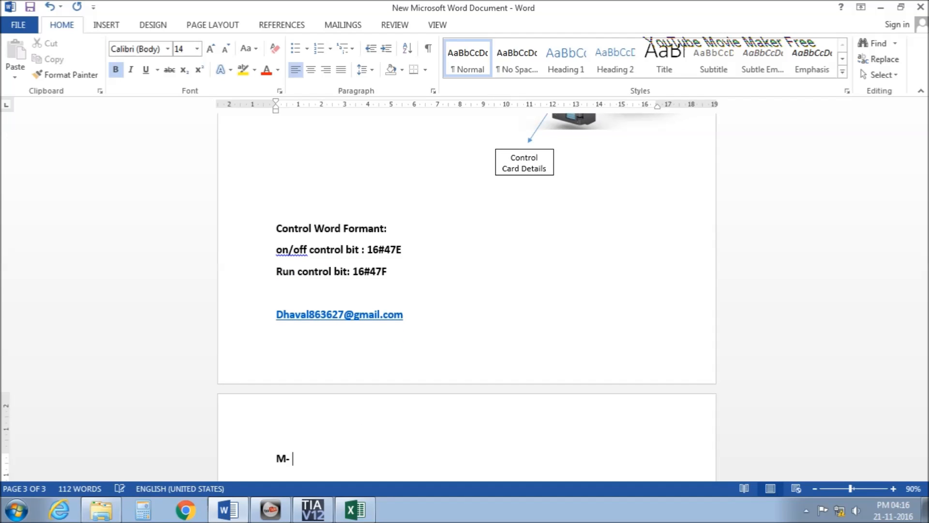
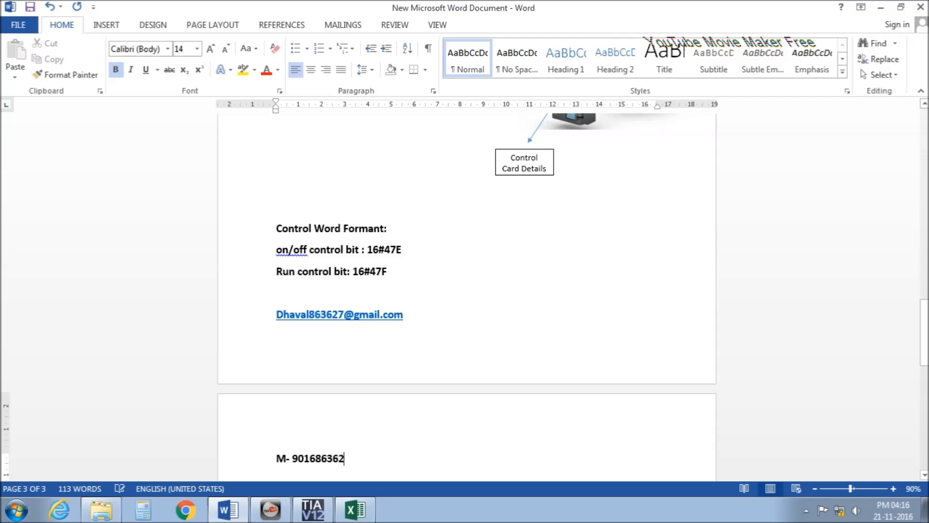